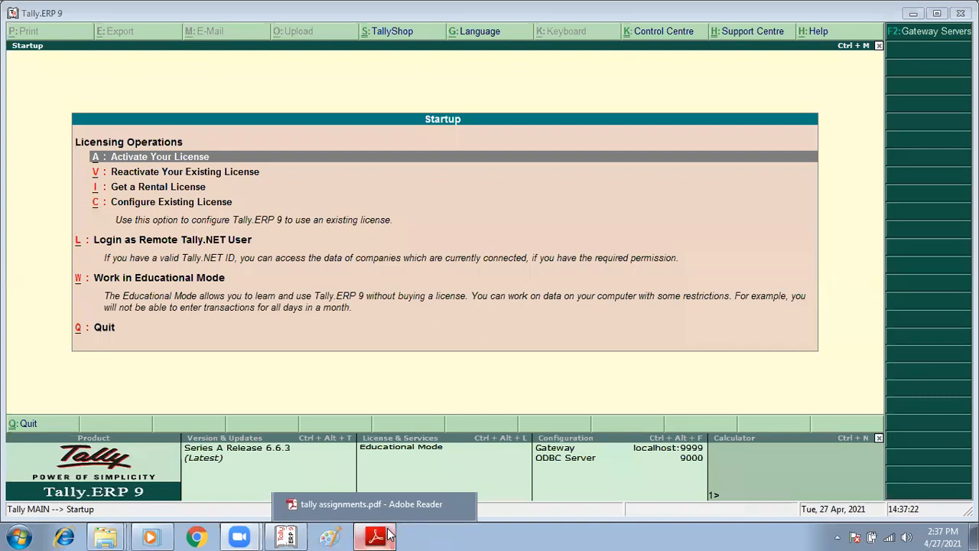
Step: Switch to tally assignments.pdf in Adobe Reader and look through the trial balance exercises down to the Session-3 journal entries
{"action": "left_click", "coordinate": [388, 534]}
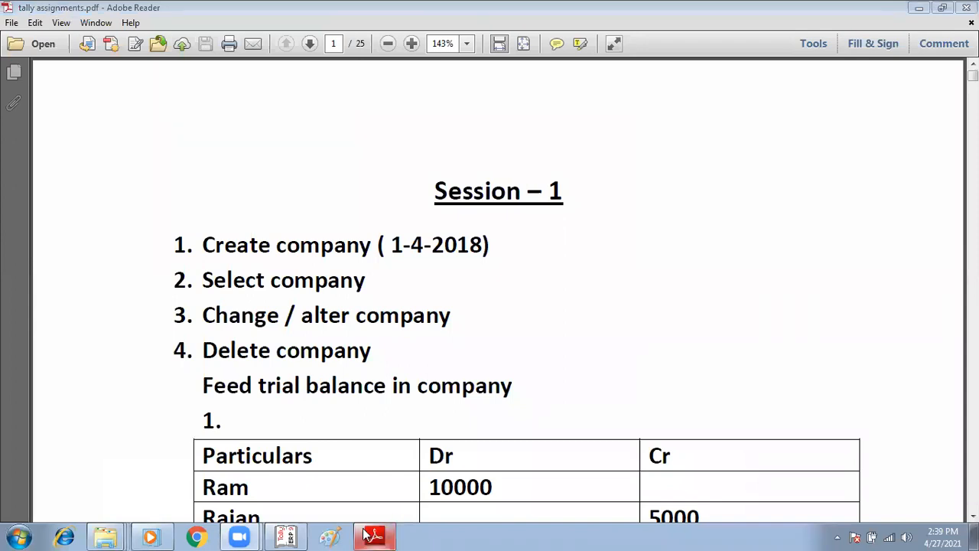
{"action": "scroll", "coordinate": [536, 337], "scroll_direction": "down", "scroll_amount": 5}
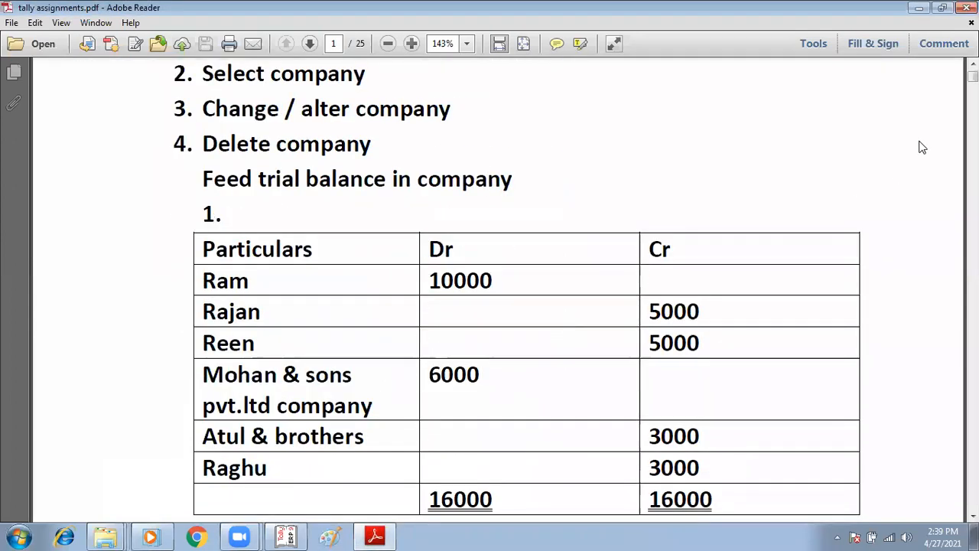
{"action": "left_click_drag", "start_coordinate": [973, 76], "coordinate": [973, 159]}
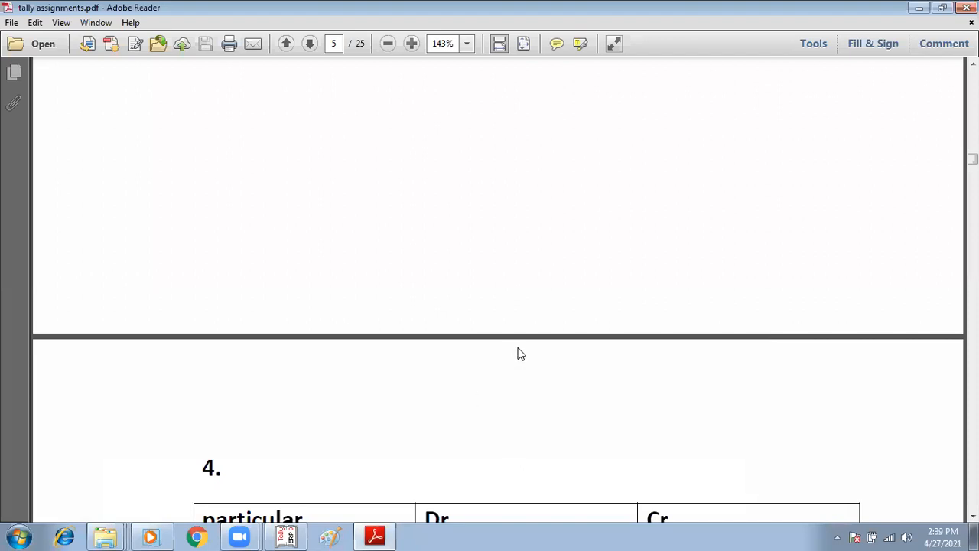
{"action": "scroll", "coordinate": [517, 354], "scroll_direction": "down", "scroll_amount": 5}
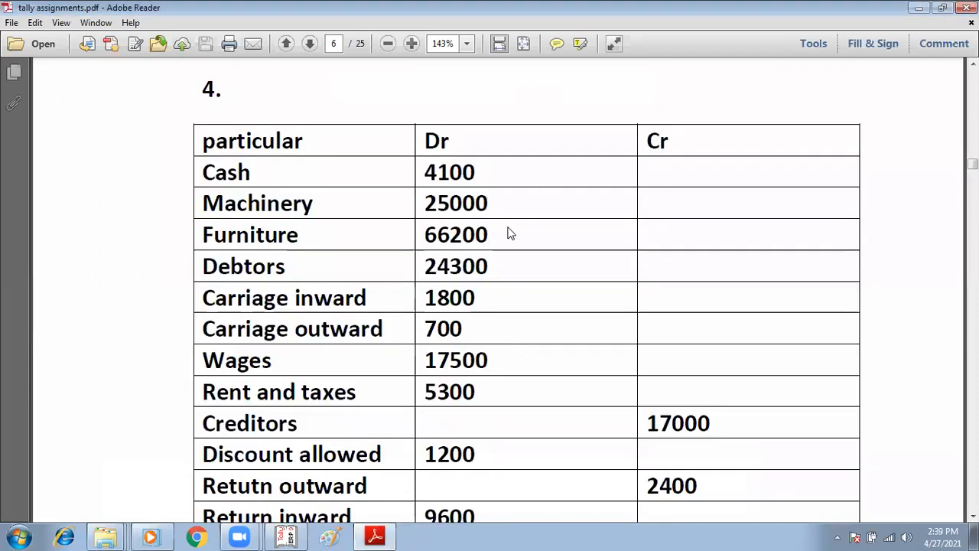
{"action": "scroll", "coordinate": [482, 277], "scroll_direction": "down", "scroll_amount": 4}
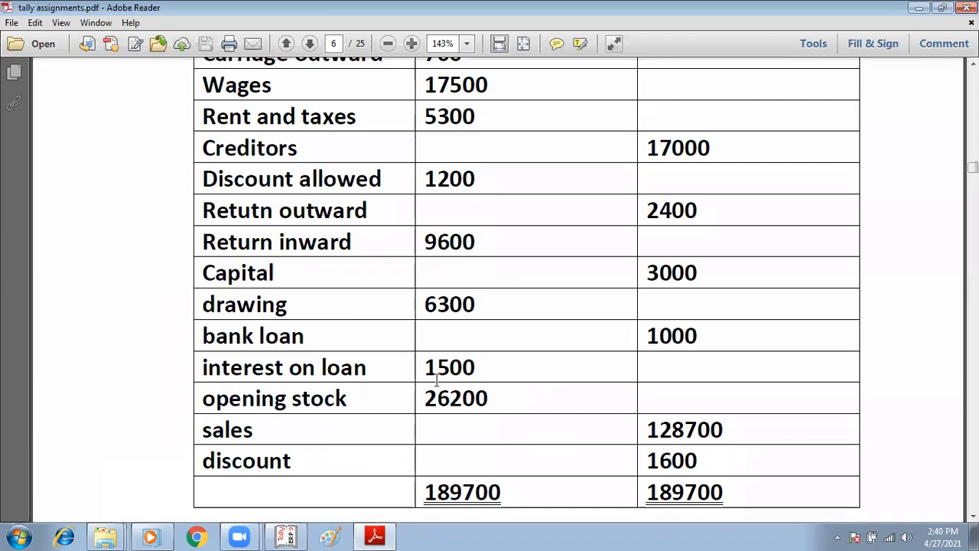
{"action": "scroll", "coordinate": [440, 382], "scroll_direction": "down", "scroll_amount": 8}
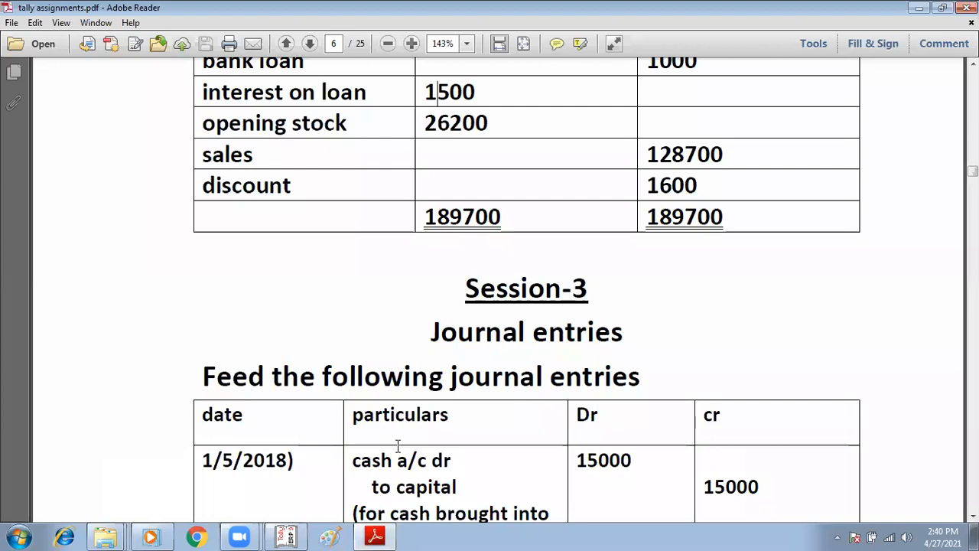
{"action": "left_click", "coordinate": [330, 537]}
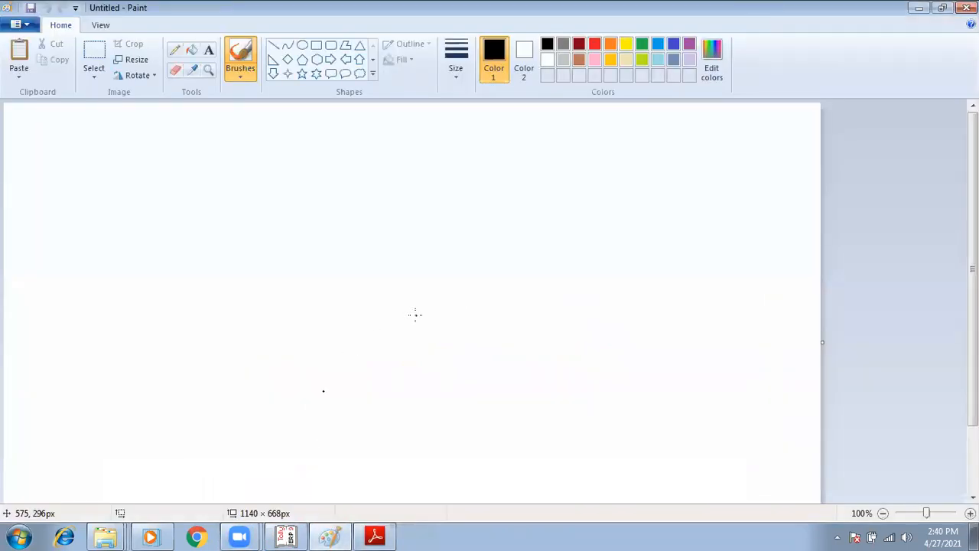
{"action": "key", "text": "ctrl+v"}
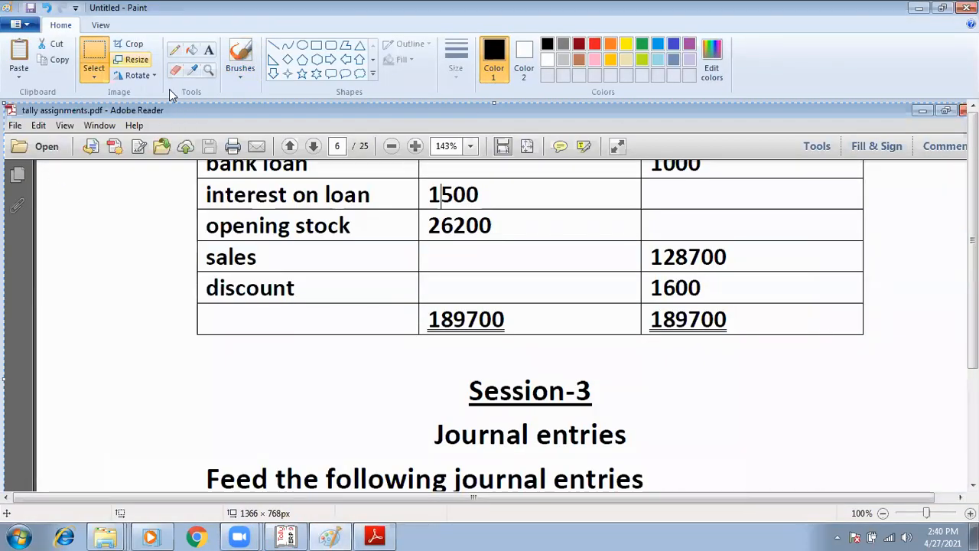
{"action": "scroll", "coordinate": [370, 406], "scroll_direction": "down", "scroll_amount": 3}
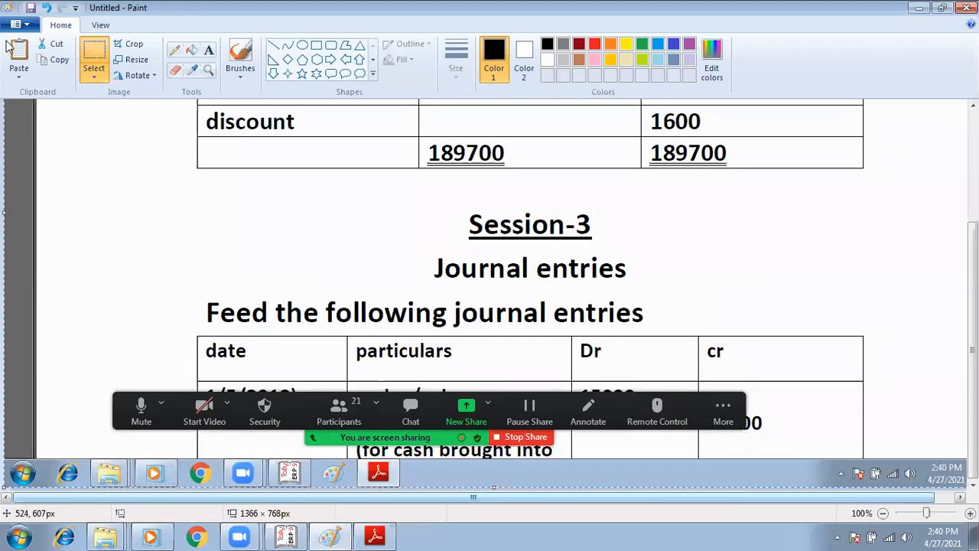
{"action": "left_click", "coordinate": [16, 24]}
{"action": "mouse_move", "coordinate": [76, 149]}
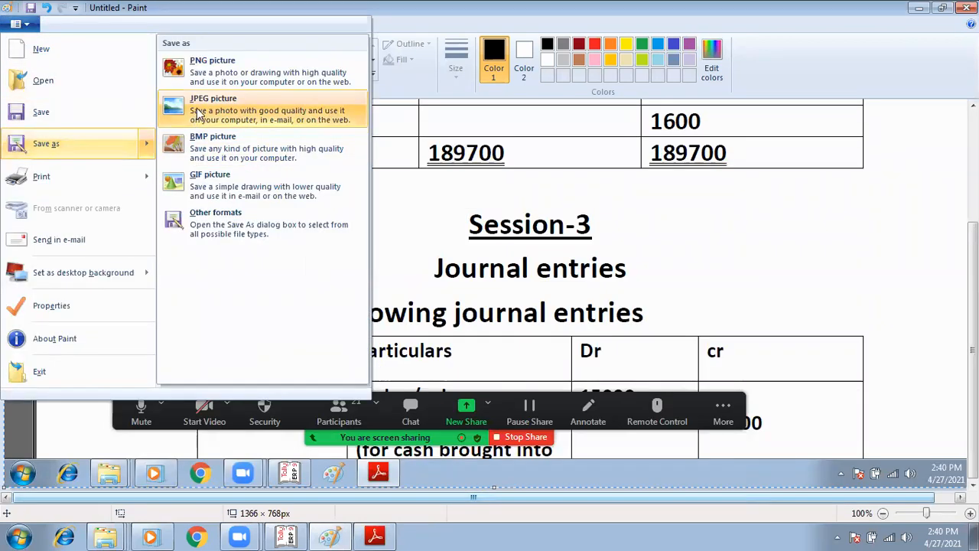
{"action": "left_click", "coordinate": [673, 280]}
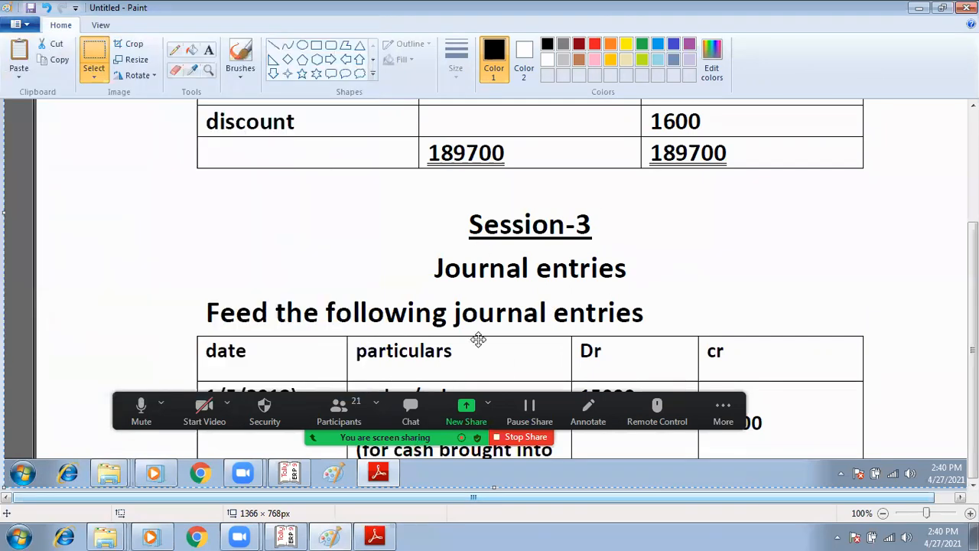
{"action": "left_click", "coordinate": [967, 8]}
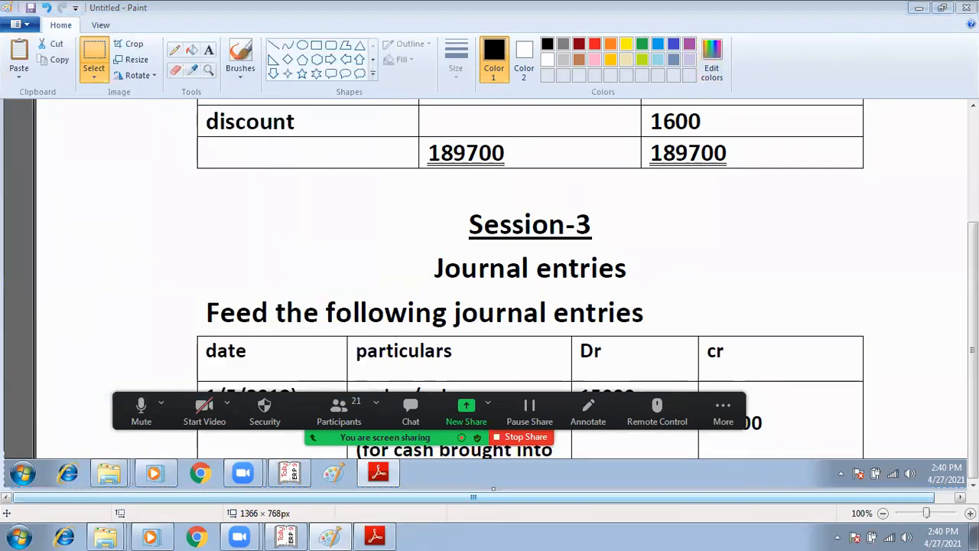
{"action": "left_click", "coordinate": [503, 269]}
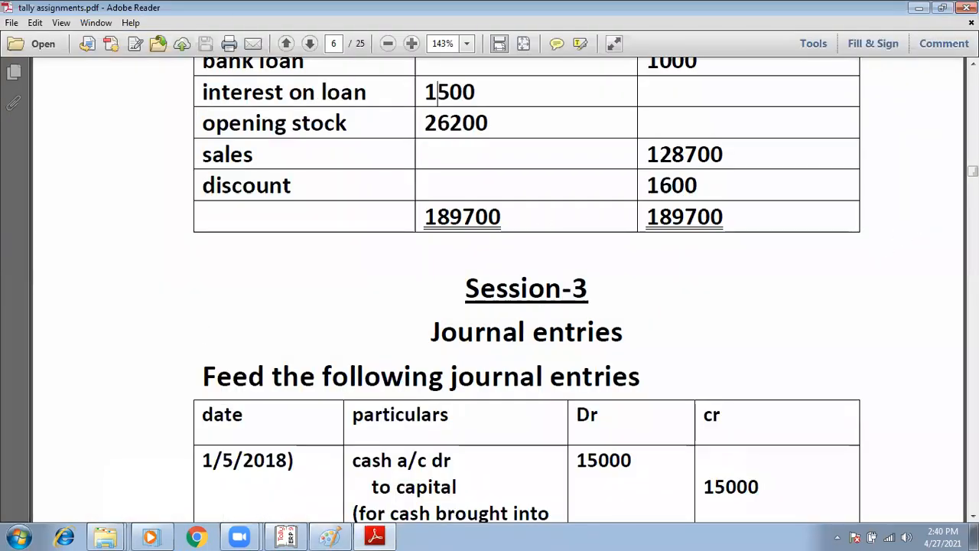
Step: Look through the assignments PDF from the Session-3 journal entries down to Session-11, Purchase (f9) & Sale (f8)
{"action": "scroll", "coordinate": [501, 269], "scroll_direction": "down", "scroll_amount": 5}
{"action": "scroll", "coordinate": [501, 270], "scroll_direction": "down", "scroll_amount": 20}
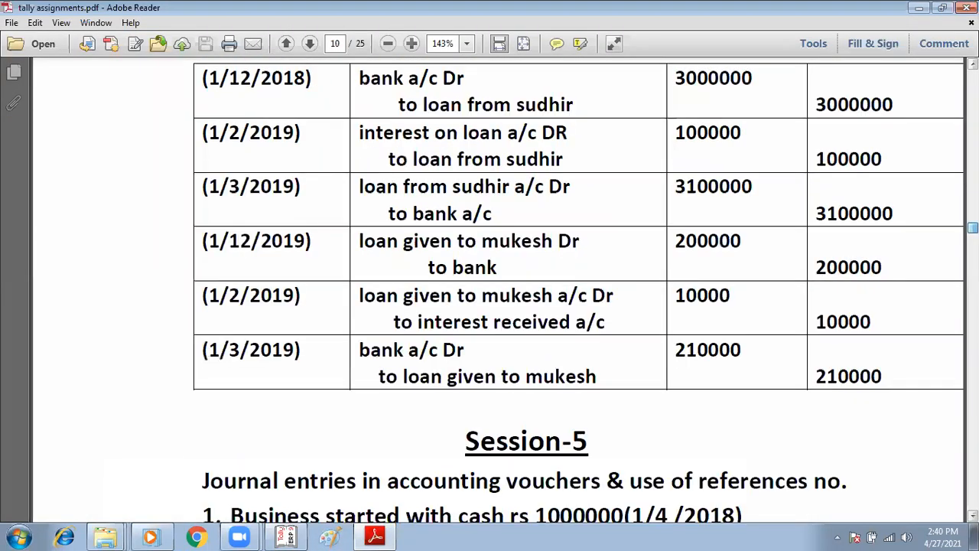
{"action": "scroll", "coordinate": [501, 291], "scroll_direction": "down", "scroll_amount": 20}
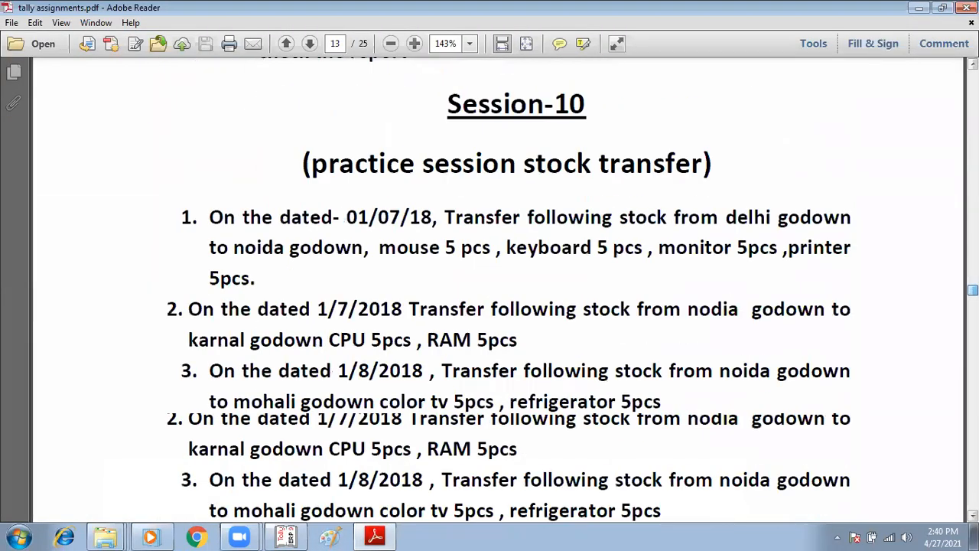
{"action": "mouse_move", "coordinate": [973, 290]}
{"action": "left_mouse_down"}
{"action": "mouse_move", "coordinate": [973, 306]}
{"action": "mouse_move", "coordinate": [973, 296]}
{"action": "left_mouse_up"}
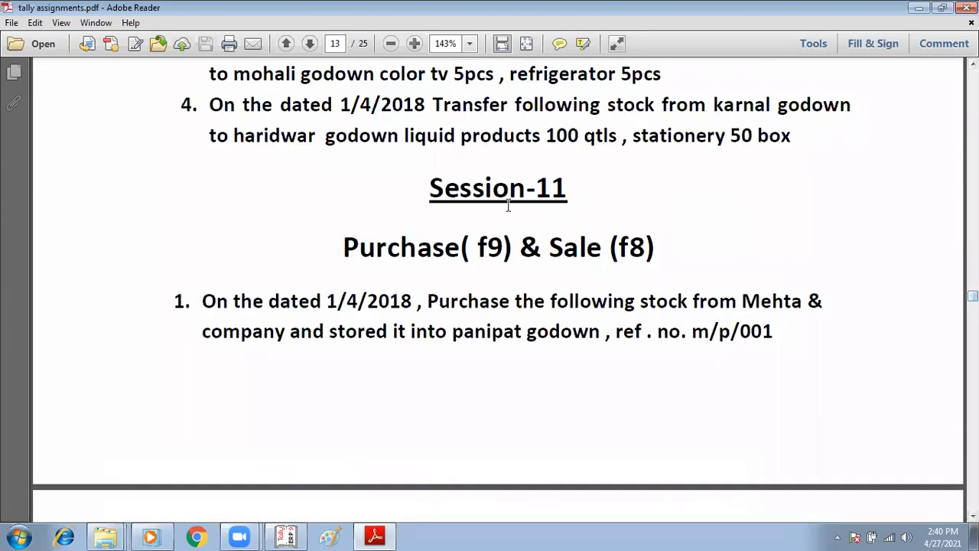
{"action": "scroll", "coordinate": [421, 199], "scroll_direction": "down", "scroll_amount": 2}
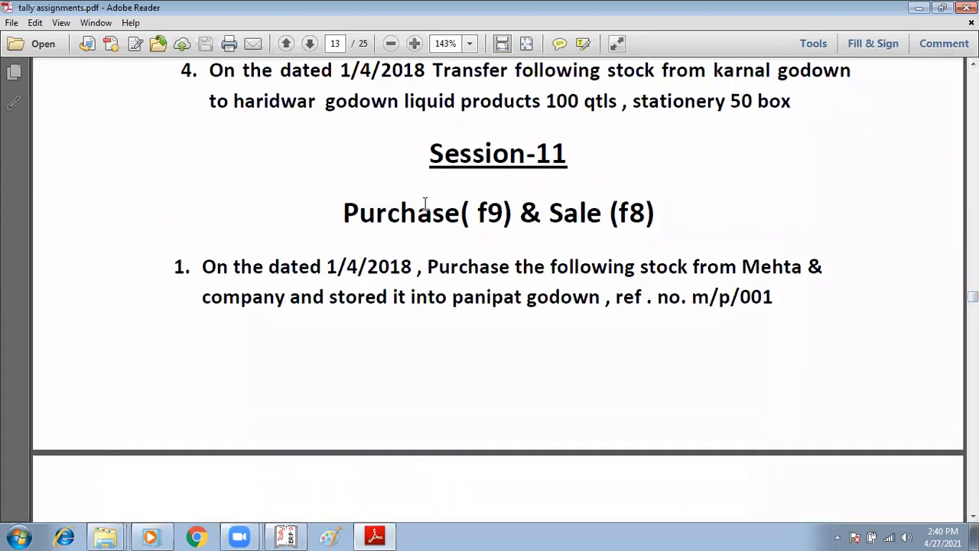
{"action": "left_click", "coordinate": [385, 525]}
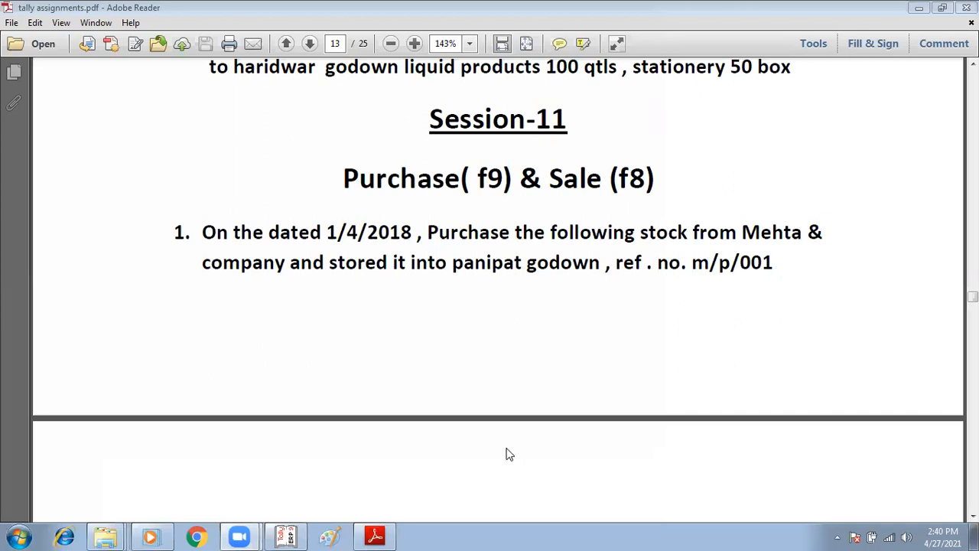
Step: Switch to Paint, paste the captured screenshot with the meeting participants list and save it as a JPEG picture named 4
{"action": "left_click", "coordinate": [328, 537]}
{"action": "key", "text": "ctrl+v"}
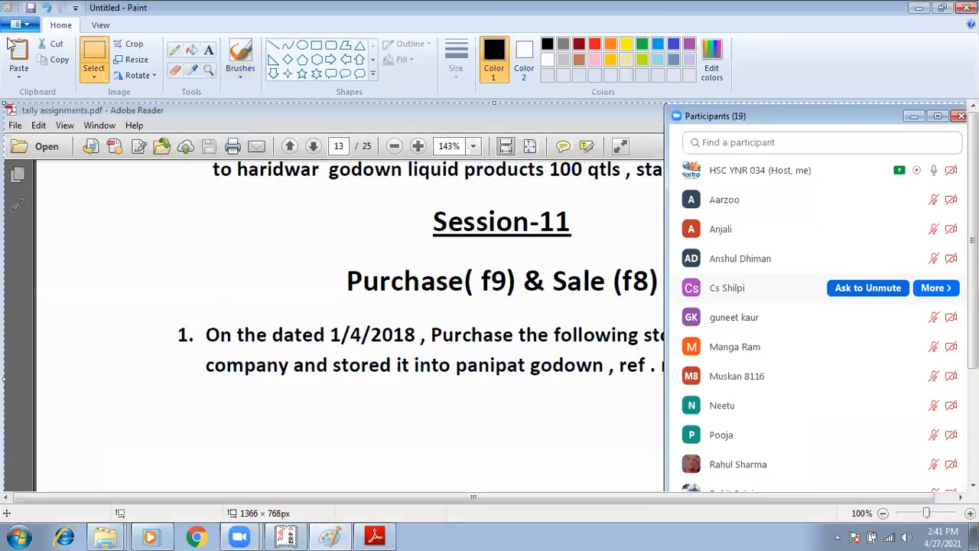
{"action": "left_click", "coordinate": [15, 25]}
{"action": "mouse_move", "coordinate": [75, 144]}
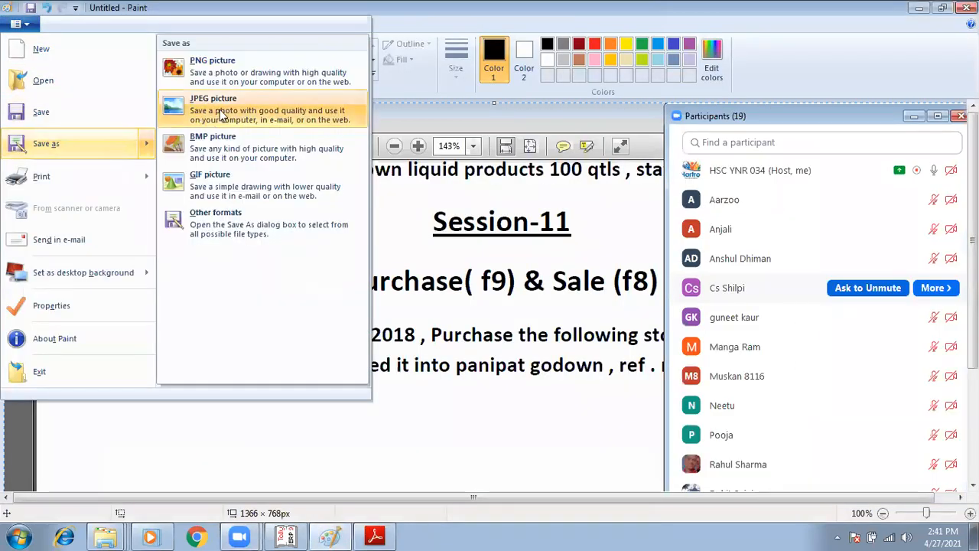
{"action": "left_click", "coordinate": [239, 90]}
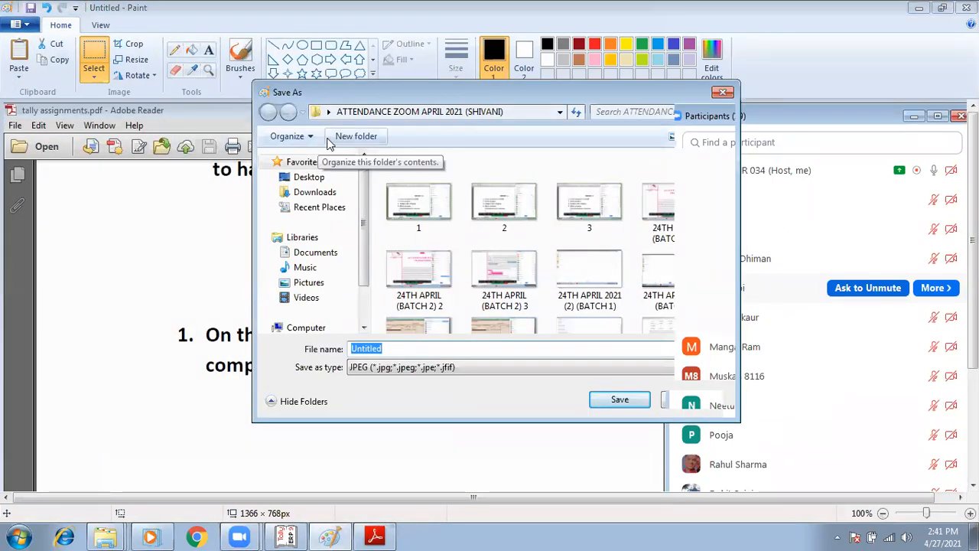
{"action": "type", "text": "1"}
{"action": "key", "text": "BackSpace"}
{"action": "type", "text": "4"}
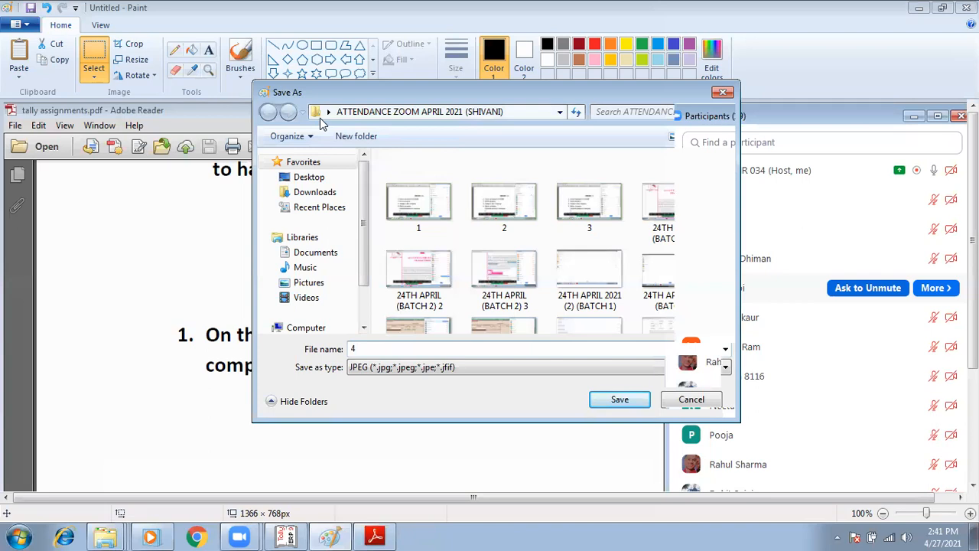
{"action": "key", "text": "Return"}
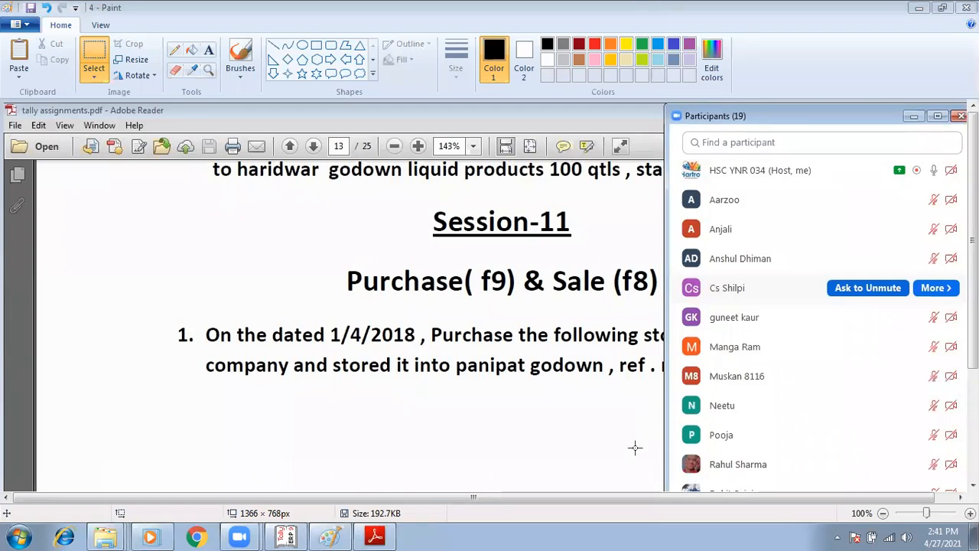
Step: Go back to the assignments PDF, view the Session-10 stock transfer exercises and minimize the document to return to Tally.ERP 9
{"action": "left_click", "coordinate": [331, 536]}
{"action": "scroll", "coordinate": [628, 105], "scroll_direction": "up", "scroll_amount": 5}
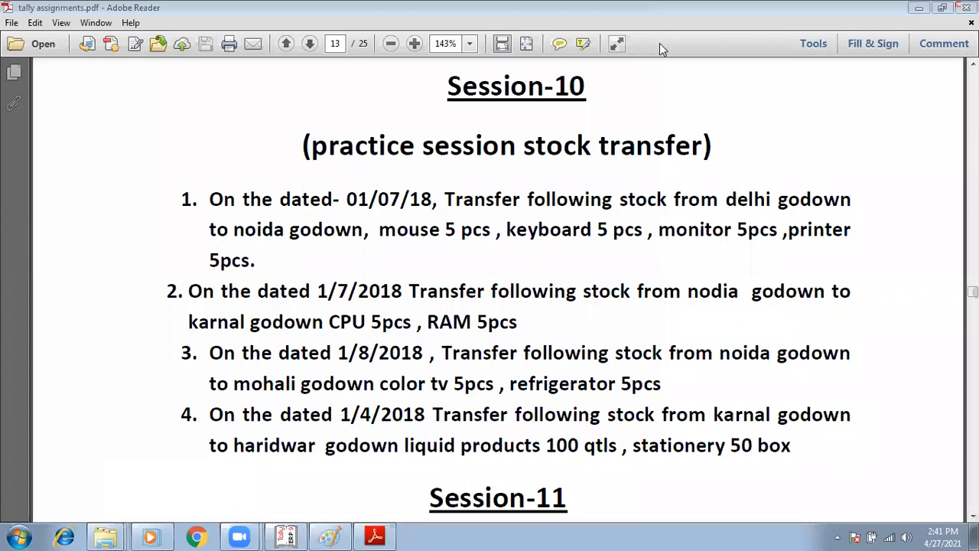
{"action": "left_click", "coordinate": [917, 9]}
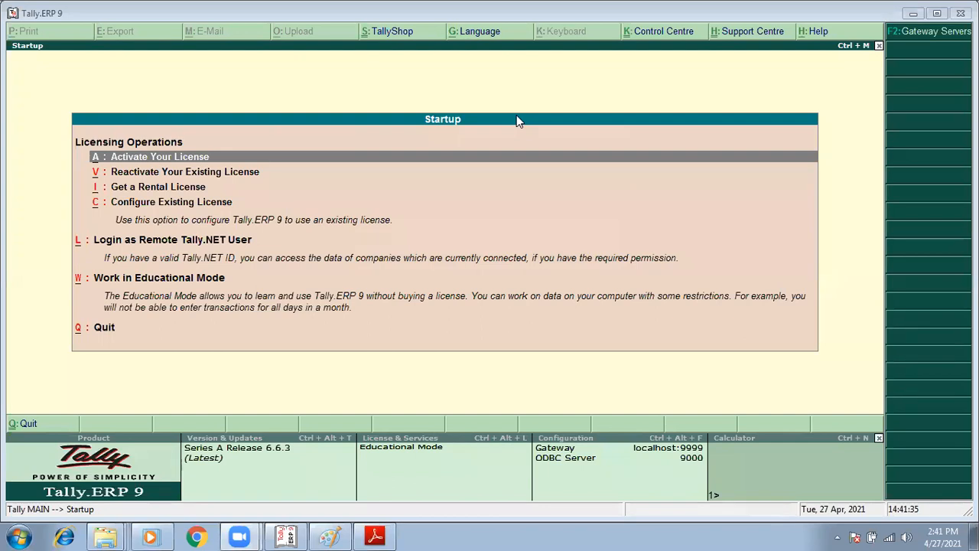
Step: Switch to Paint, start a new image and paste the second screenshot showing the rest of the participants list
{"action": "left_click", "coordinate": [329, 537]}
{"action": "left_click", "coordinate": [508, 243]}
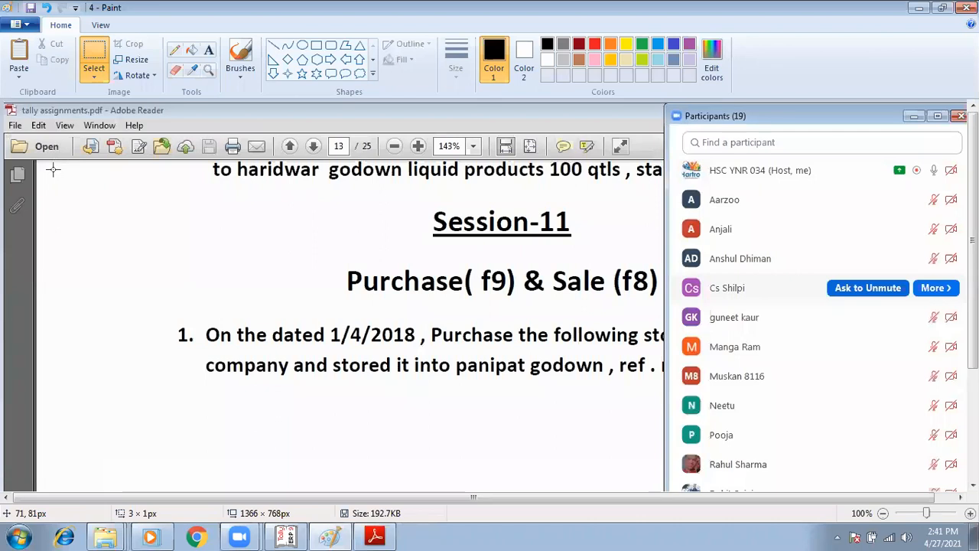
{"action": "key", "text": "ctrl+n"}
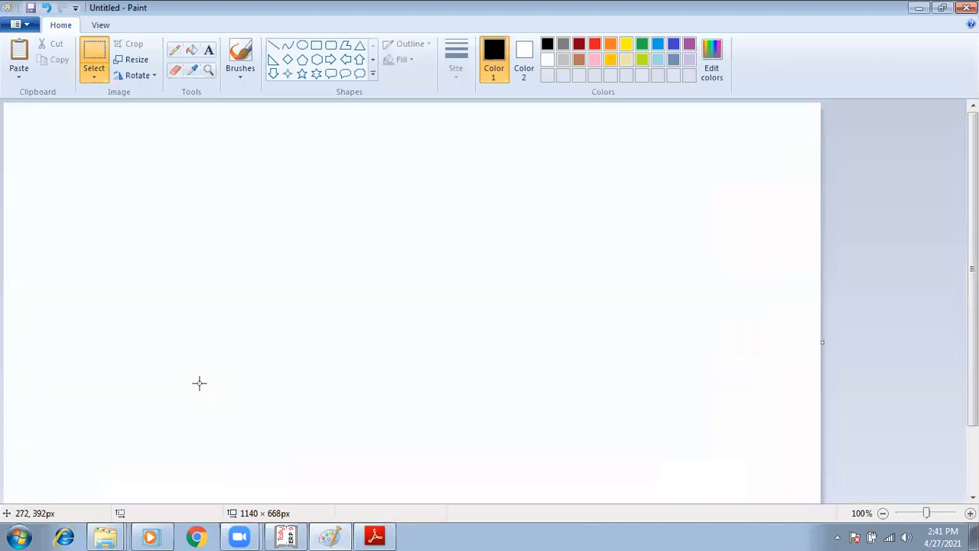
{"action": "key", "text": "ctrl+v"}
{"action": "scroll", "coordinate": [428, 277], "scroll_direction": "down", "scroll_amount": 3}
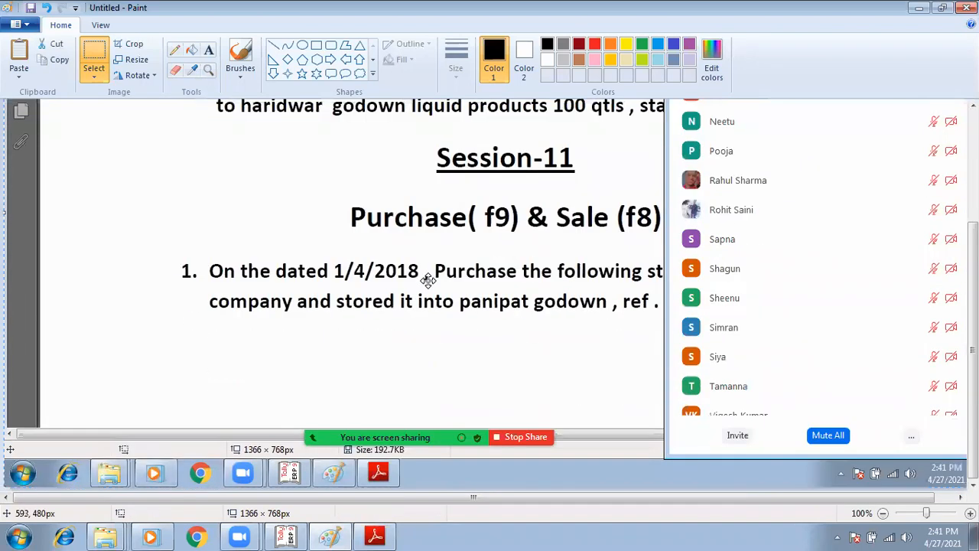
{"action": "scroll", "coordinate": [431, 274], "scroll_direction": "up", "scroll_amount": 3}
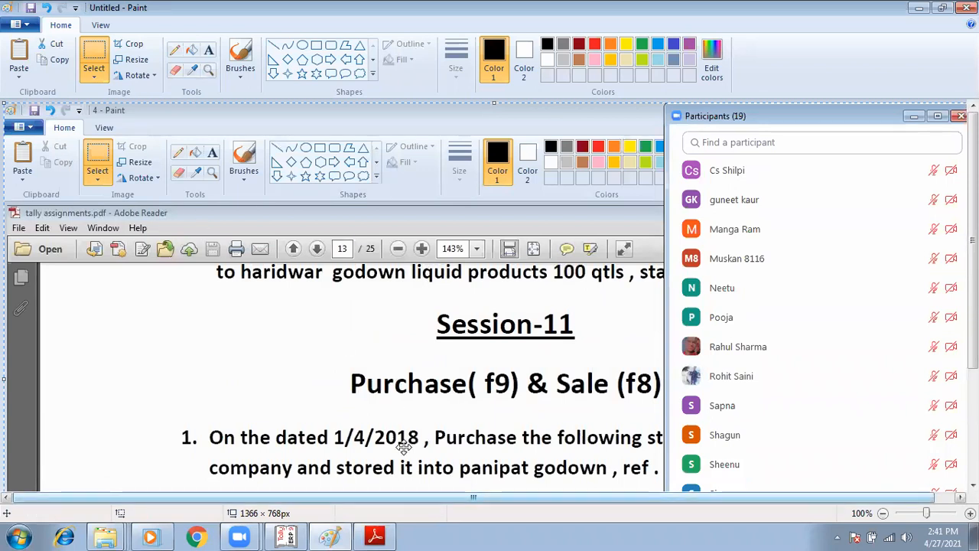
Step: Save the pasted screenshot as a JPEG picture named 5 and close Paint
{"action": "left_click", "coordinate": [16, 23]}
{"action": "mouse_move", "coordinate": [66, 146]}
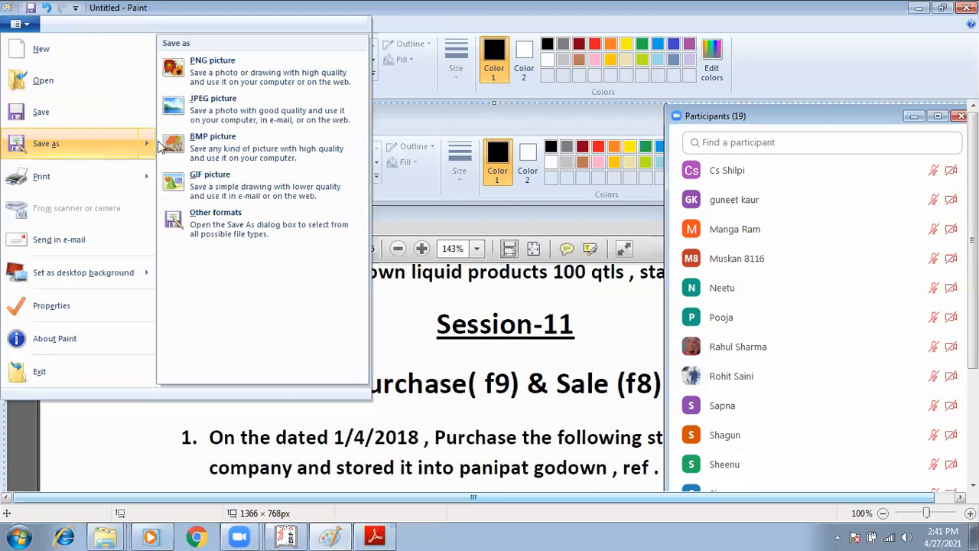
{"action": "left_click", "coordinate": [225, 122]}
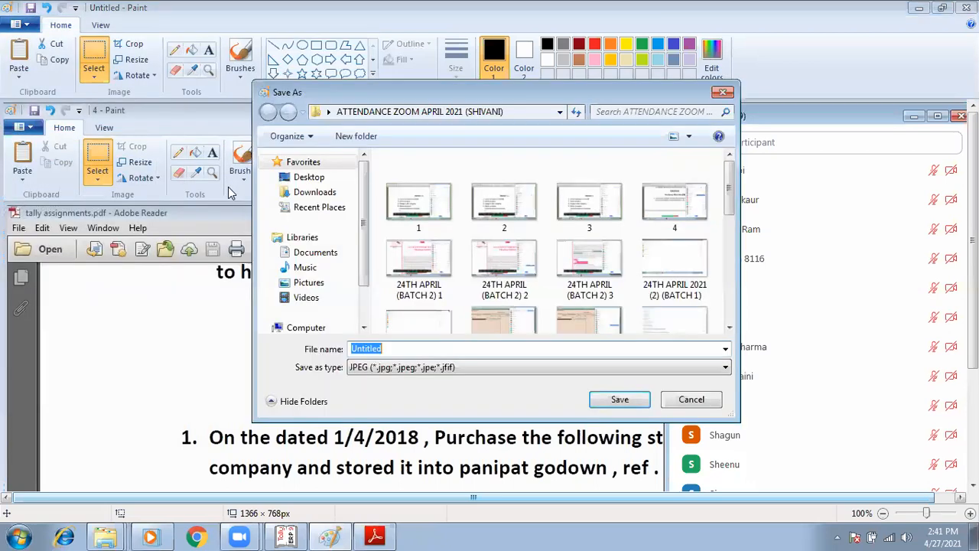
{"action": "type", "text": "4"}
{"action": "key", "text": "BackSpace"}
{"action": "type", "text": "5"}
{"action": "key", "text": "Return"}
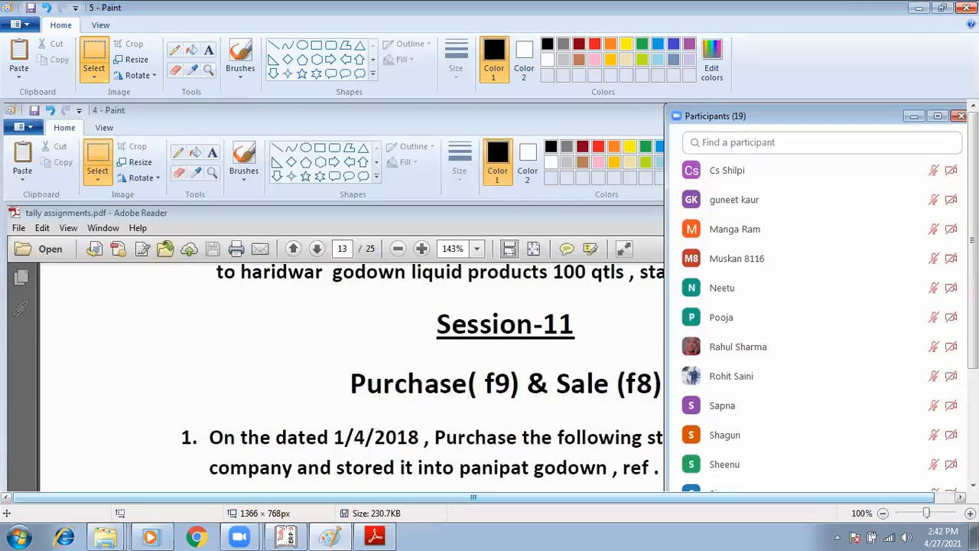
{"action": "left_click", "coordinate": [967, 8]}
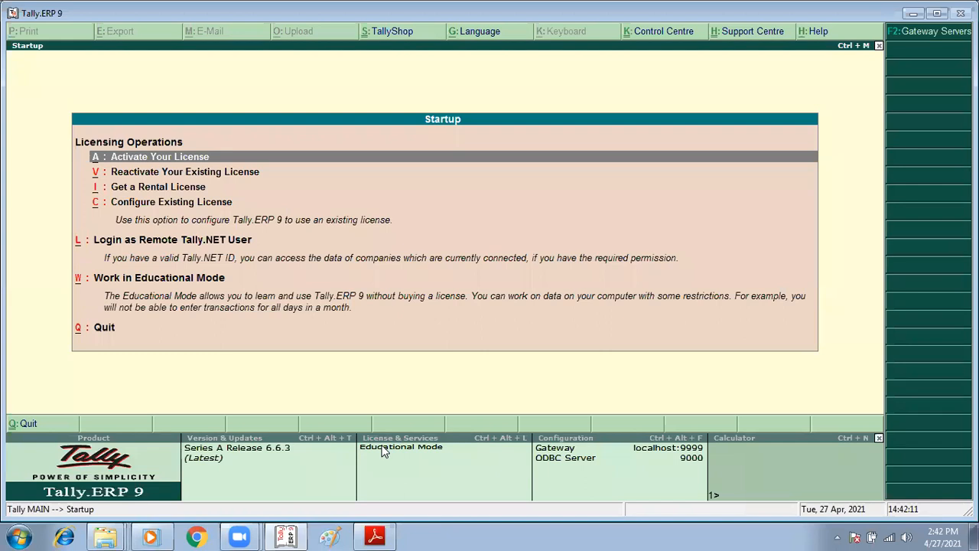
Step: Highlight the Work in Educational Mode option among the Tally.ERP 9 startup choices
{"action": "key", "text": "Down"}
{"action": "key", "text": "Down"}
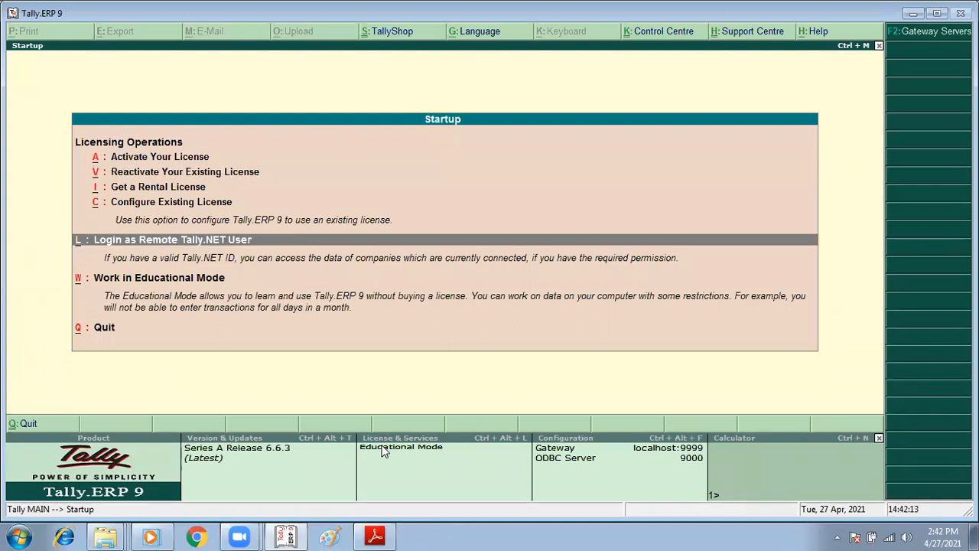
{"action": "key", "text": "Up"}
{"action": "key", "text": "Down"}
{"action": "key", "text": "Down"}
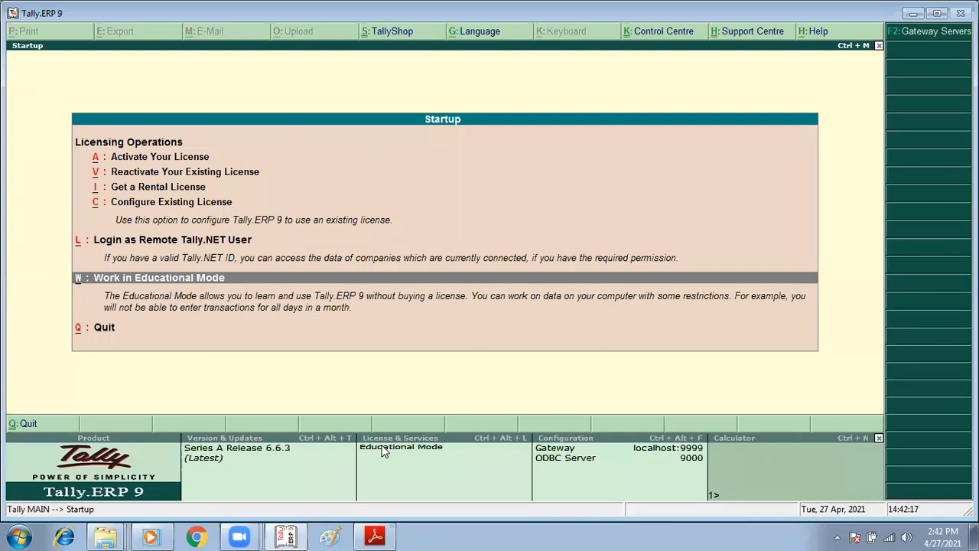
Step: Switch to the assignments PDF and examine the first Session-11 purchase exercise, highlighting its reference number and item lines
{"action": "left_click", "coordinate": [375, 536]}
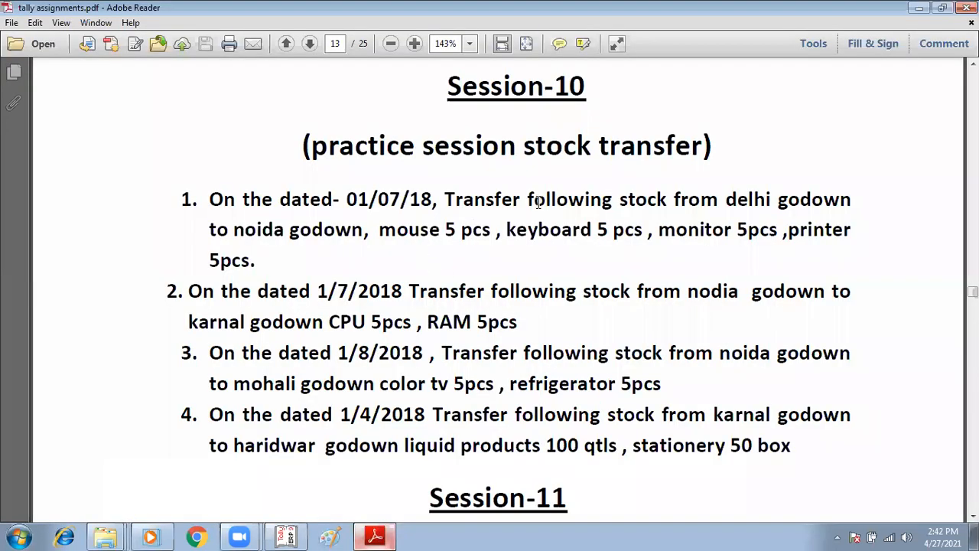
{"action": "scroll", "coordinate": [538, 200], "scroll_direction": "down", "scroll_amount": 8}
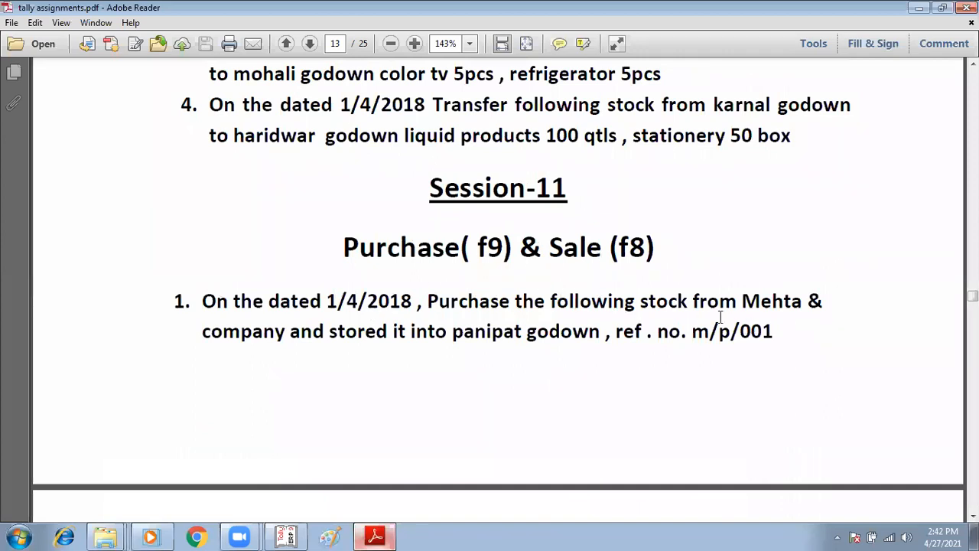
{"action": "scroll", "coordinate": [762, 300], "scroll_direction": "down", "scroll_amount": 1}
{"action": "scroll", "coordinate": [545, 322], "scroll_direction": "down", "scroll_amount": 1}
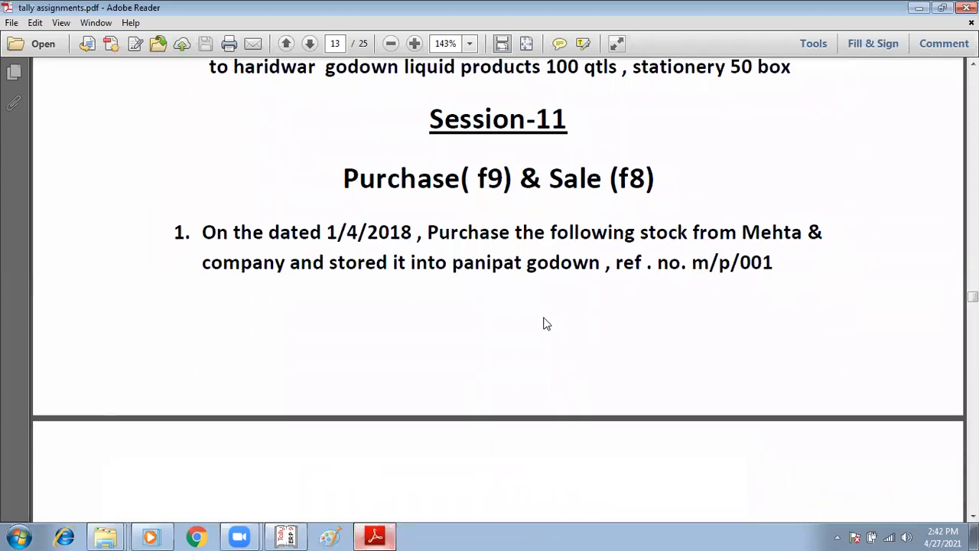
{"action": "scroll", "coordinate": [546, 323], "scroll_direction": "down", "scroll_amount": 1}
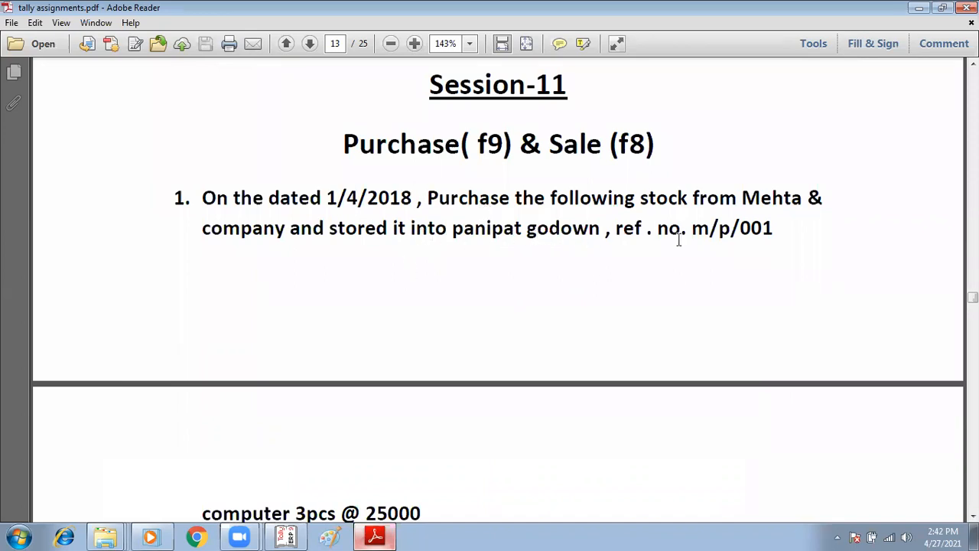
{"action": "left_click_drag", "start_coordinate": [608, 229], "coordinate": [755, 231]}
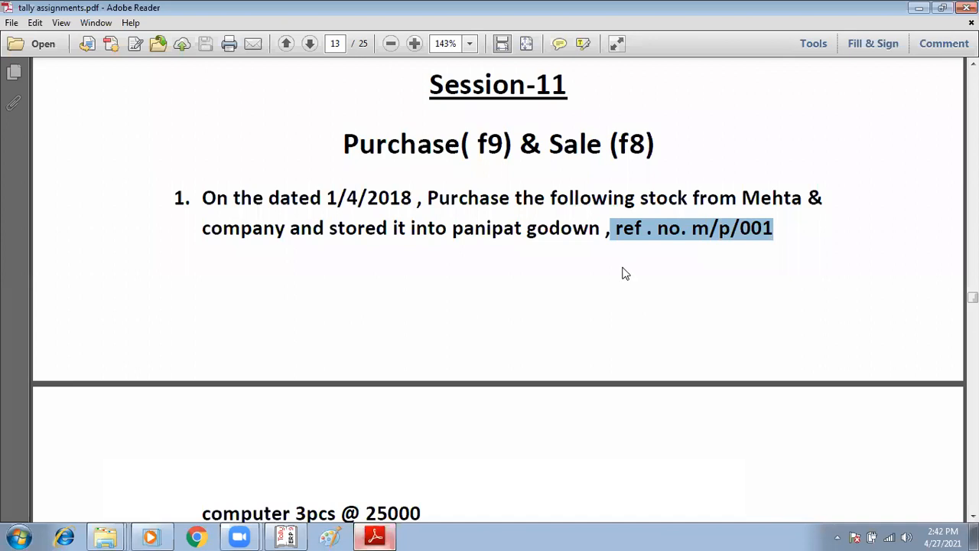
{"action": "scroll", "coordinate": [624, 274], "scroll_direction": "down", "scroll_amount": 5}
{"action": "left_click_drag", "start_coordinate": [208, 342], "coordinate": [417, 403]}
{"action": "scroll", "coordinate": [410, 350], "scroll_direction": "up", "scroll_amount": 4}
{"action": "scroll", "coordinate": [424, 336], "scroll_direction": "down", "scroll_amount": 1}
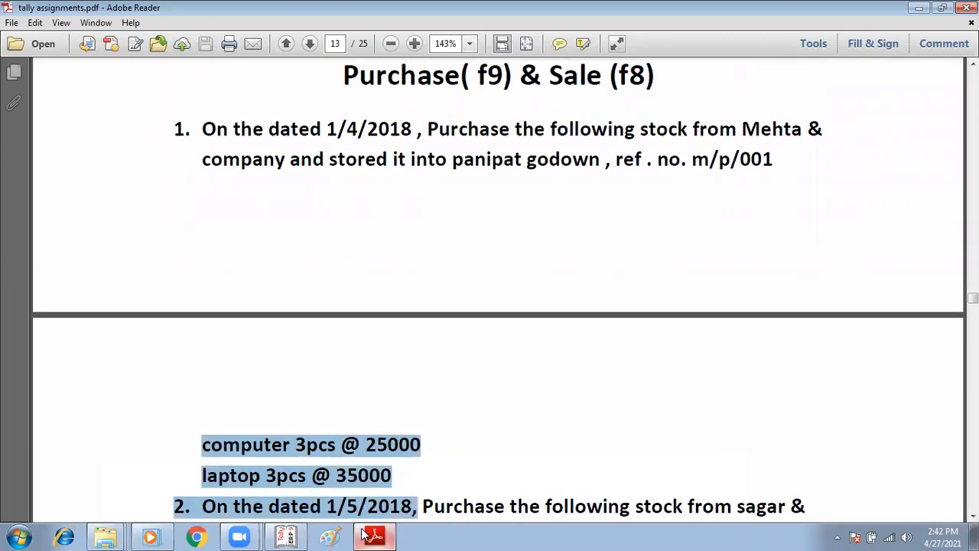
Step: Return to Tally.ERP 9, start it in Educational Mode and select the company BATCH 1 TO 5
{"action": "left_click", "coordinate": [297, 537]}
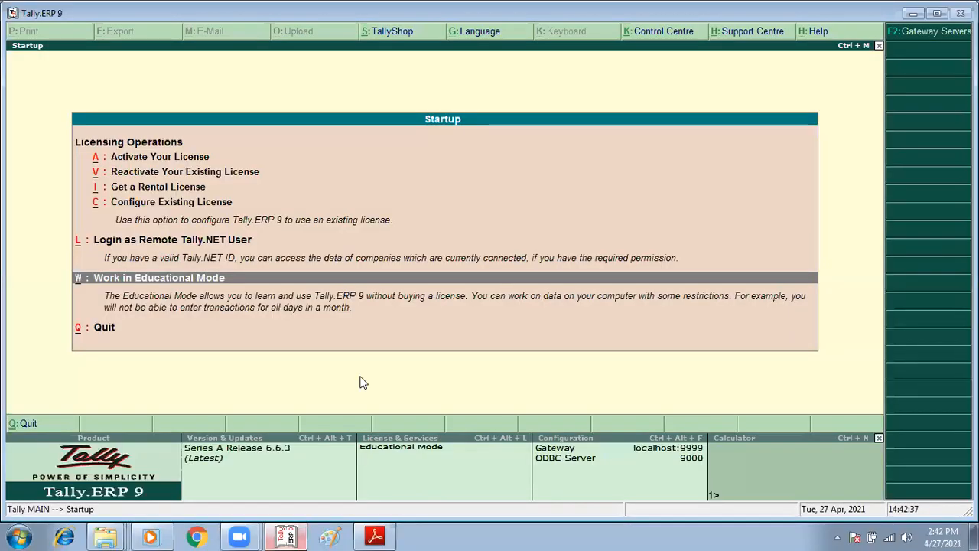
{"action": "key", "text": "Return"}
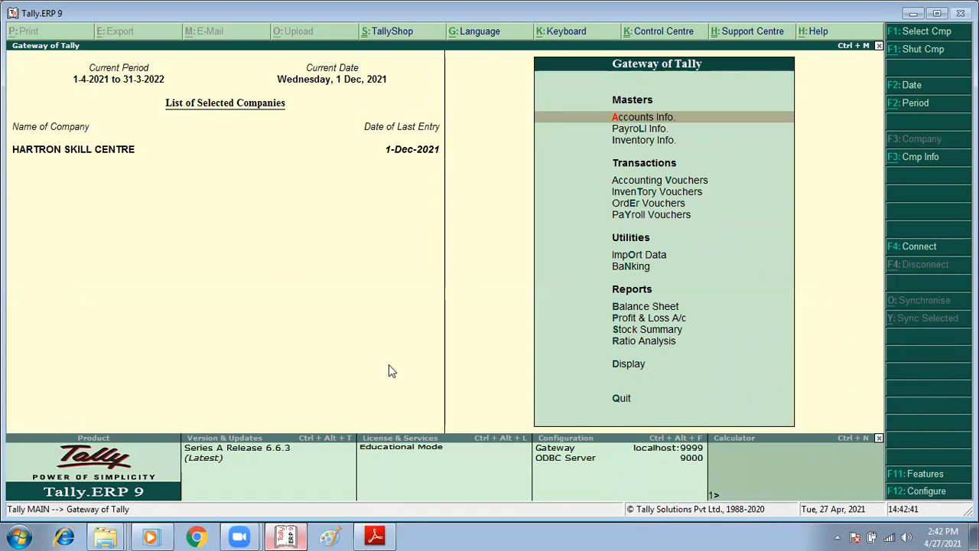
{"action": "key", "text": "F1"}
{"action": "type", "text": "BAT"}
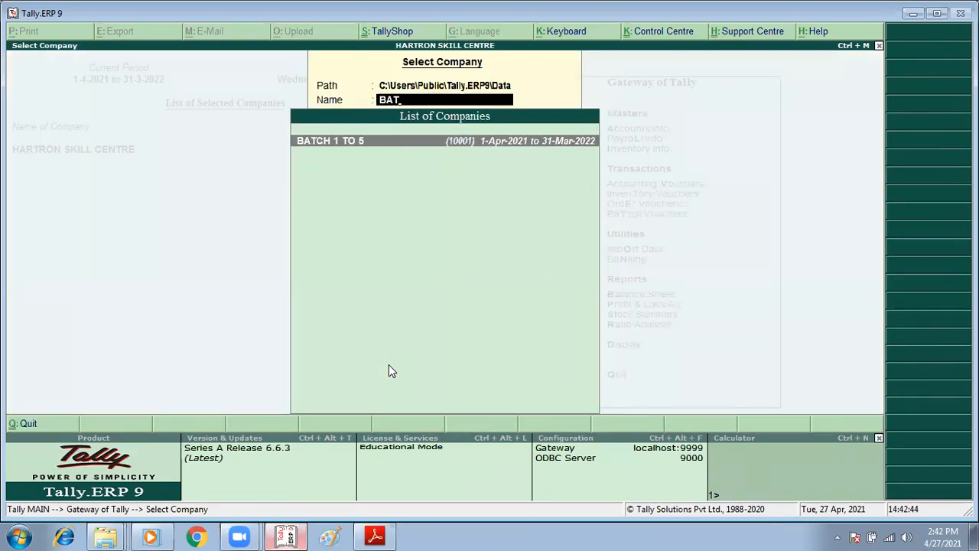
{"action": "key", "text": "Return"}
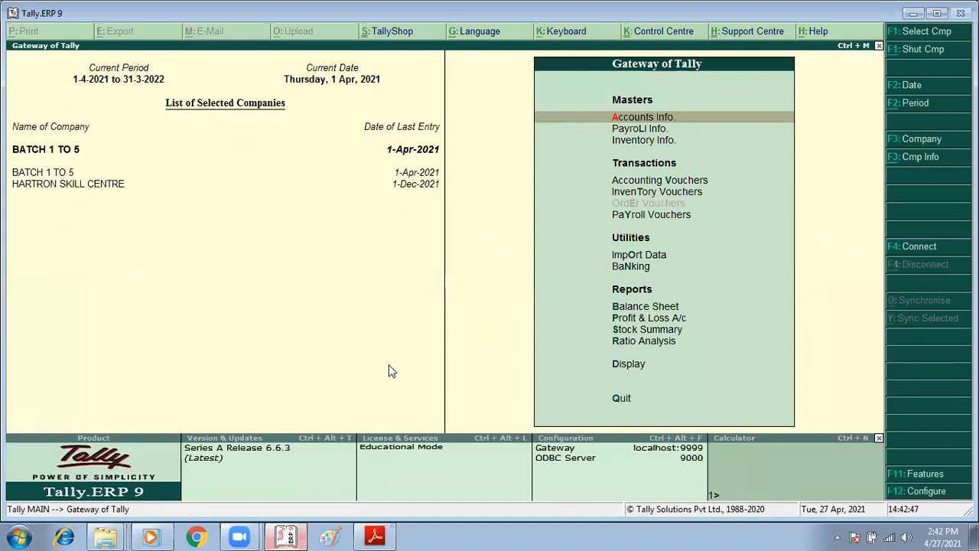
Step: Open inventory voucher entry from the Gateway of Tally and switch to a new Purchase accounting voucher
{"action": "key", "text": "Down"}
{"action": "key", "text": "Down"}
{"action": "key", "text": "Down"}
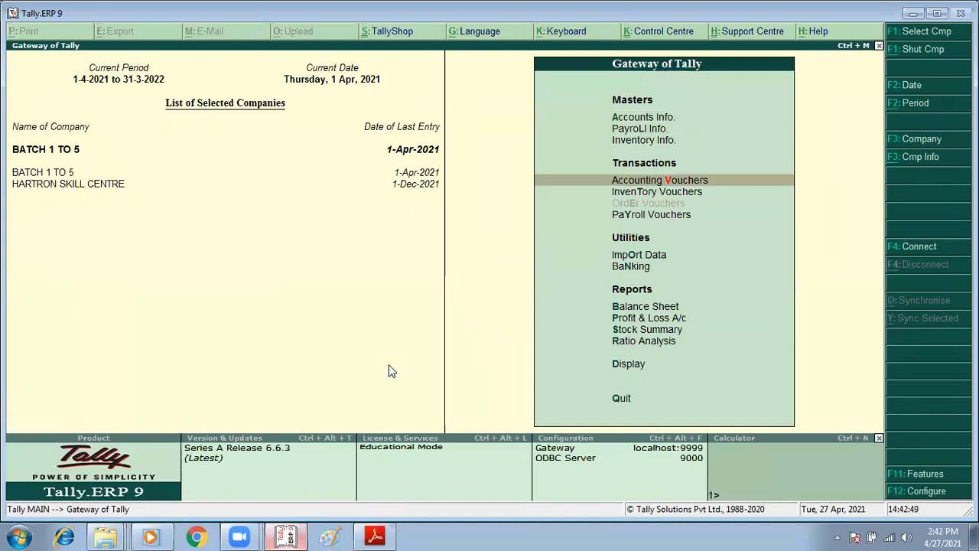
{"action": "key", "text": "Down"}
{"action": "key", "text": "Return"}
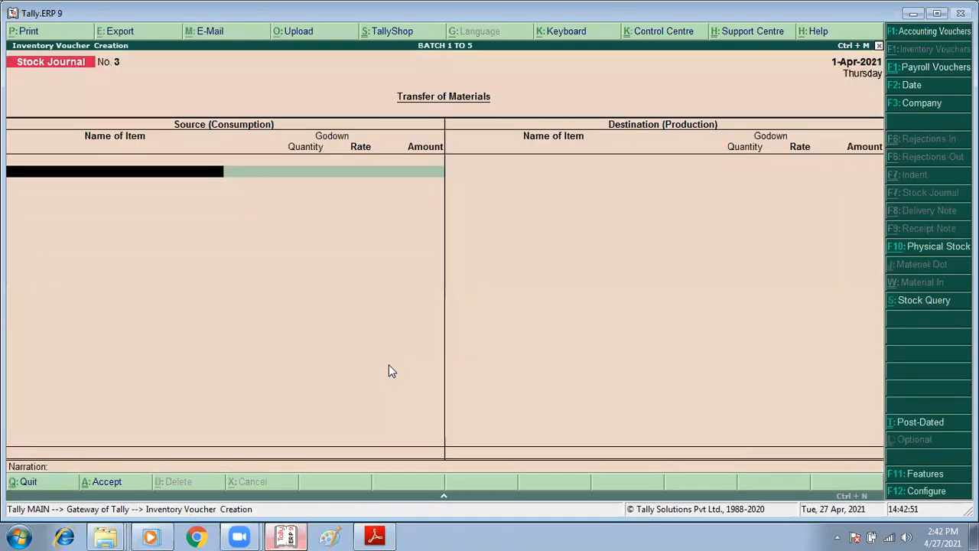
{"action": "key", "text": "F1"}
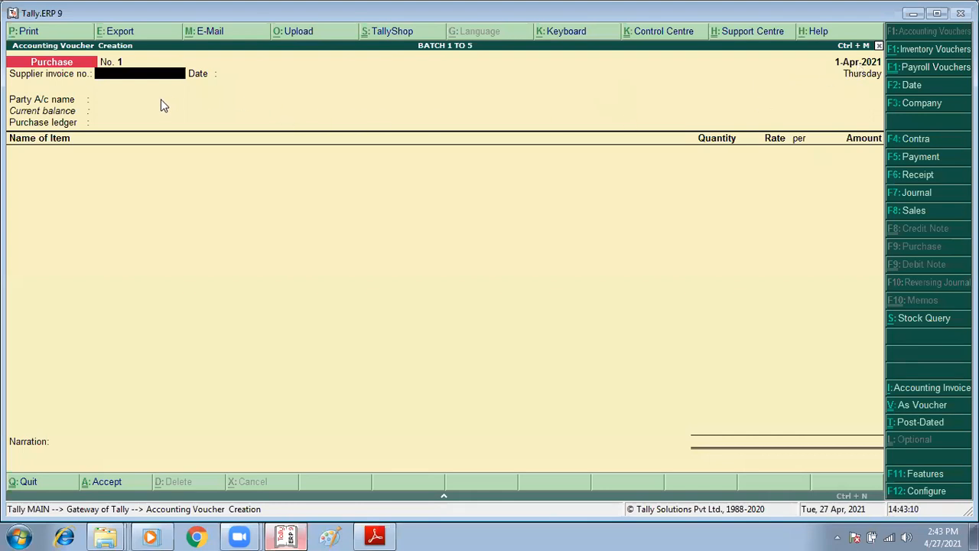
Step: Enter the supplier invoice number M/P/001 from the assignments PDF and accept 1-Apr-2021 as the invoice date
{"action": "key", "text": "alt+Tab"}
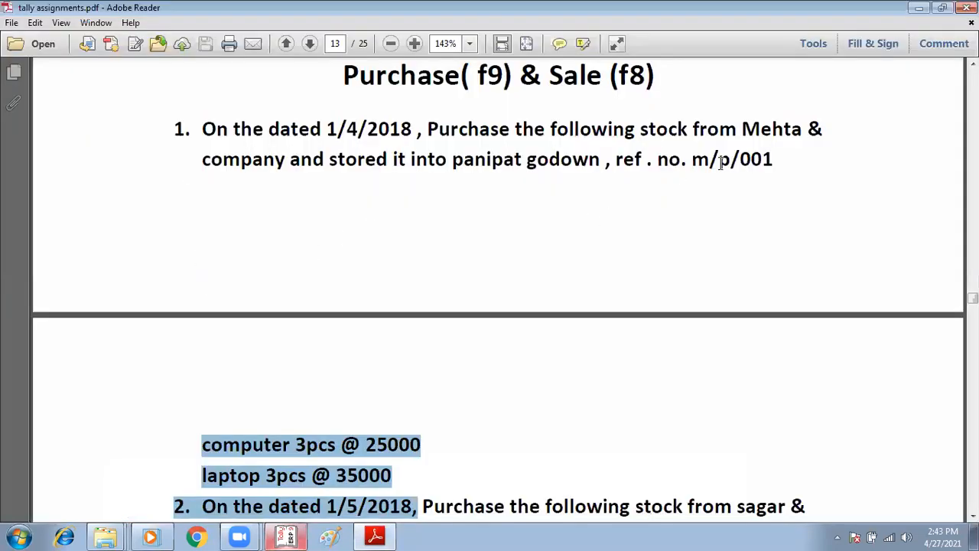
{"action": "key", "text": "alt+Tab"}
{"action": "type", "text": "M/P/001"}
{"action": "key", "text": "Return"}
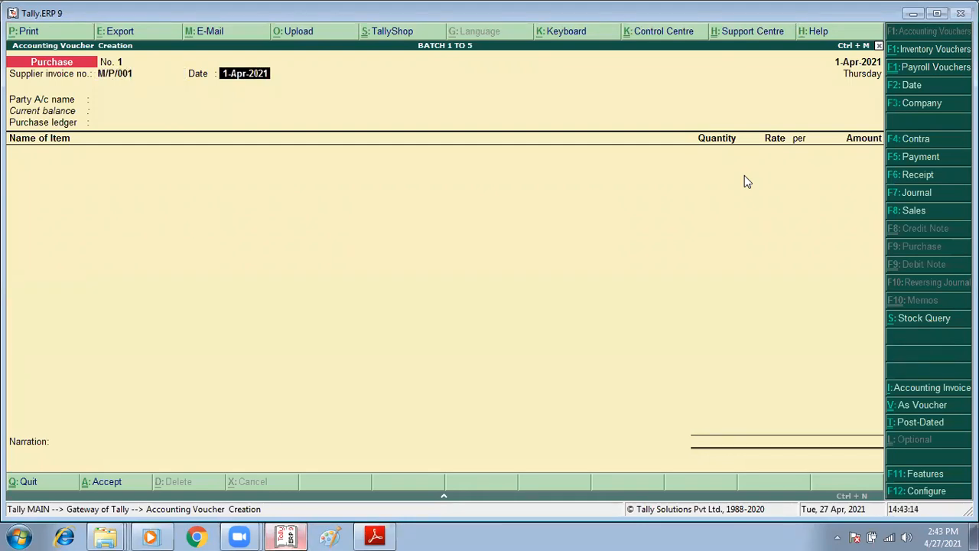
{"action": "key", "text": "Return"}
{"action": "key", "text": "alt+Tab"}
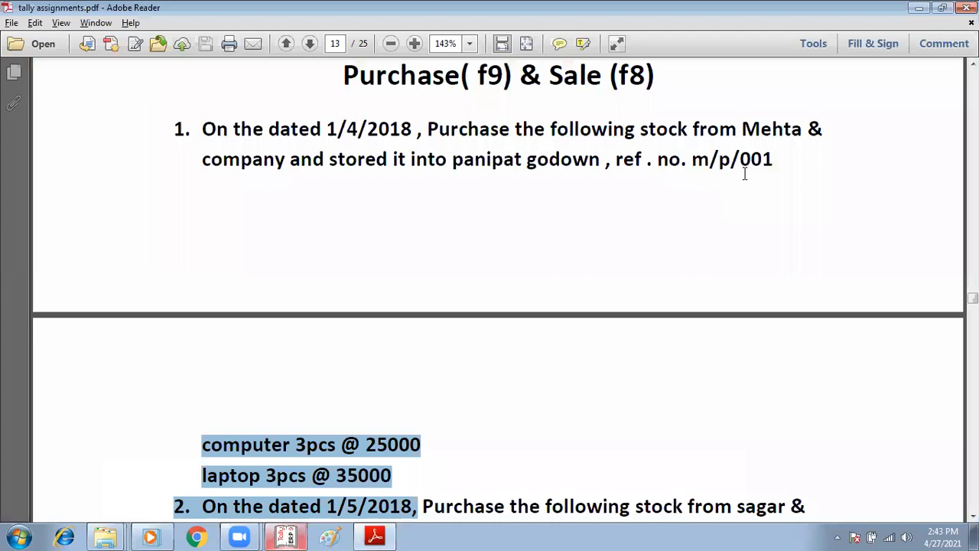
{"action": "key", "text": "alt+Tab"}
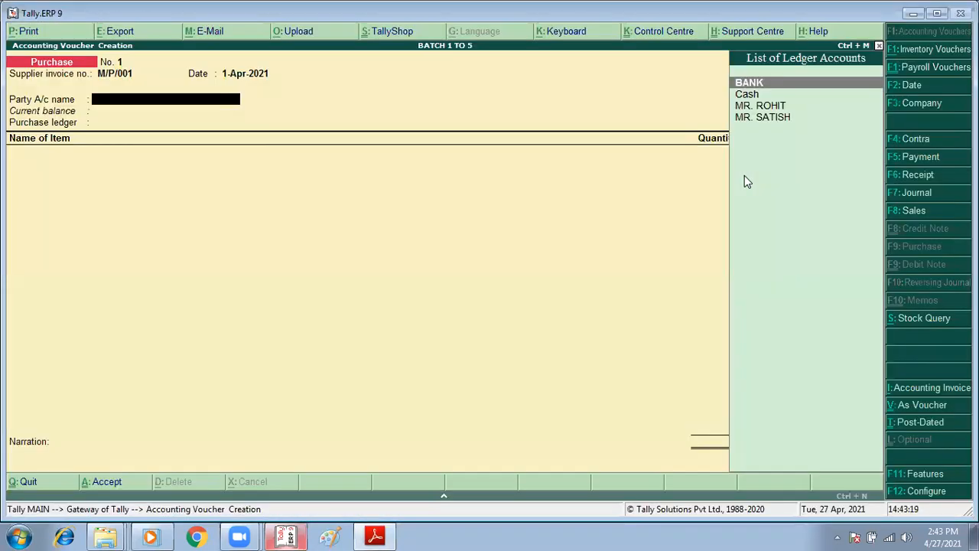
Step: Create the party ledger MEHTA & CO. under Sundry Creditors from the purchase voucher and accept its party details
{"action": "key", "text": "alt+c"}
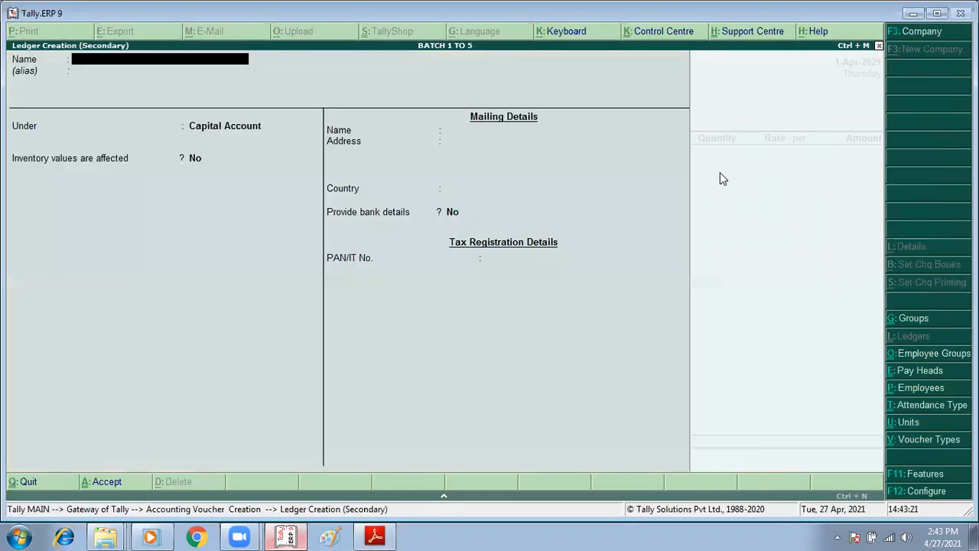
{"action": "key", "text": "Escape"}
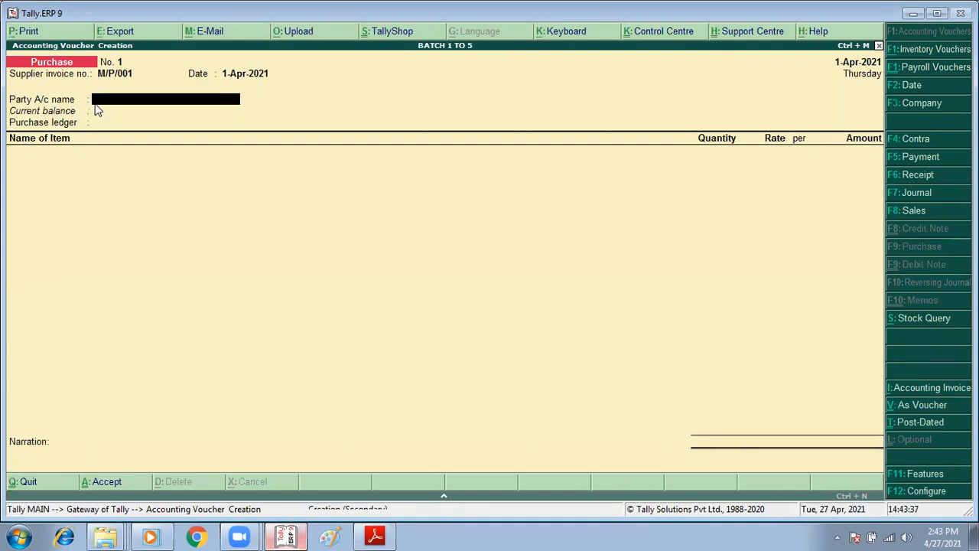
{"action": "key", "text": "alt+c"}
{"action": "type", "text": "MEHTA"}
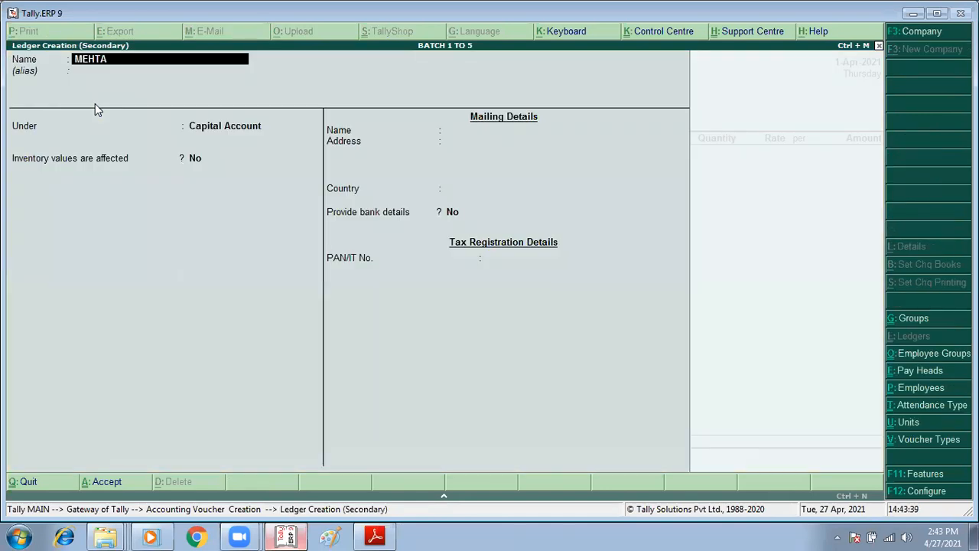
{"action": "type", "text": " & CO."}
{"action": "key", "text": "Return"}
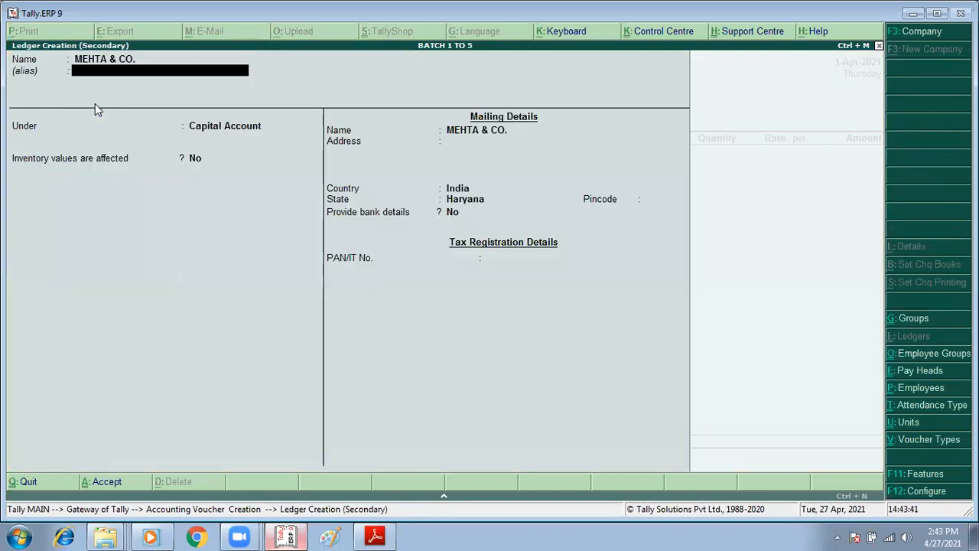
{"action": "key", "text": "Return"}
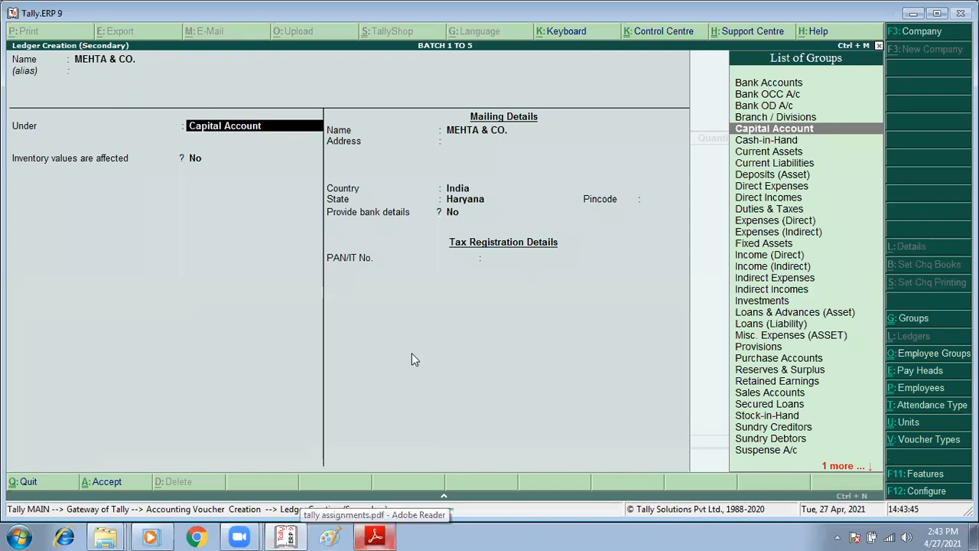
{"action": "type", "text": "SUN"}
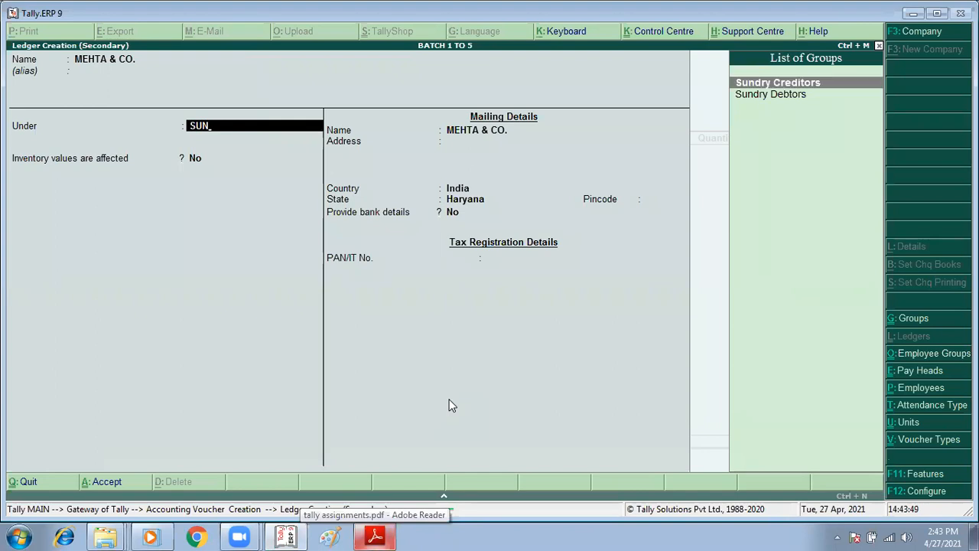
{"action": "key", "text": "Return"}
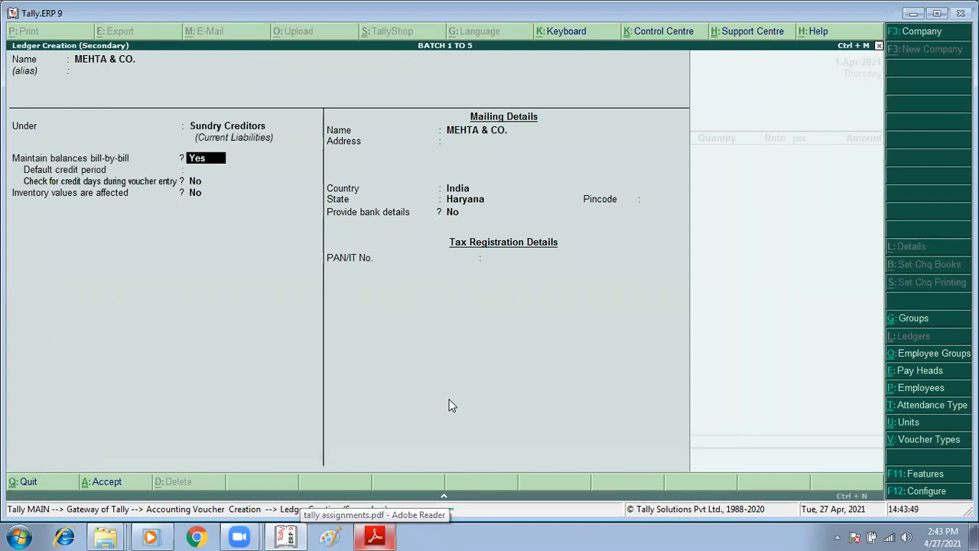
{"action": "key", "text": "ctrl+a"}
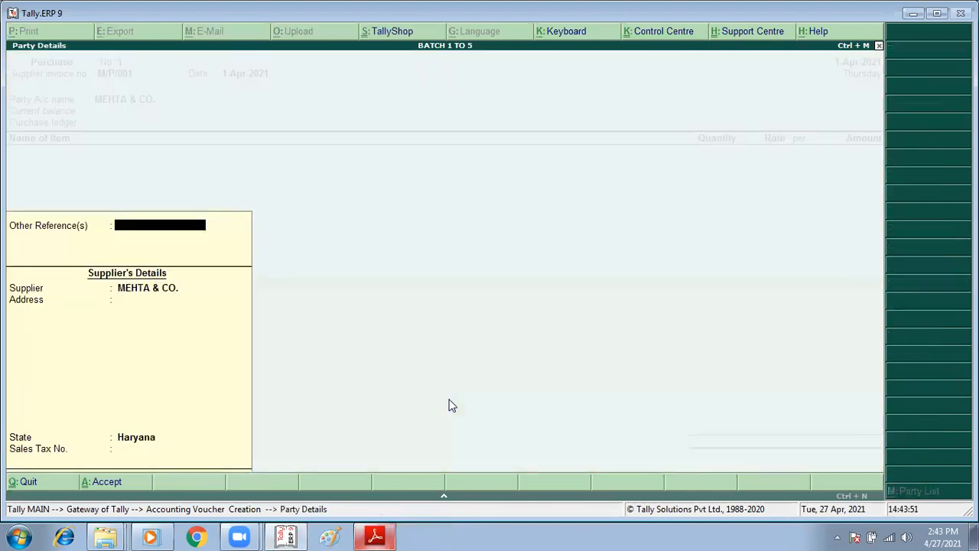
{"action": "key", "text": "ctrl+a"}
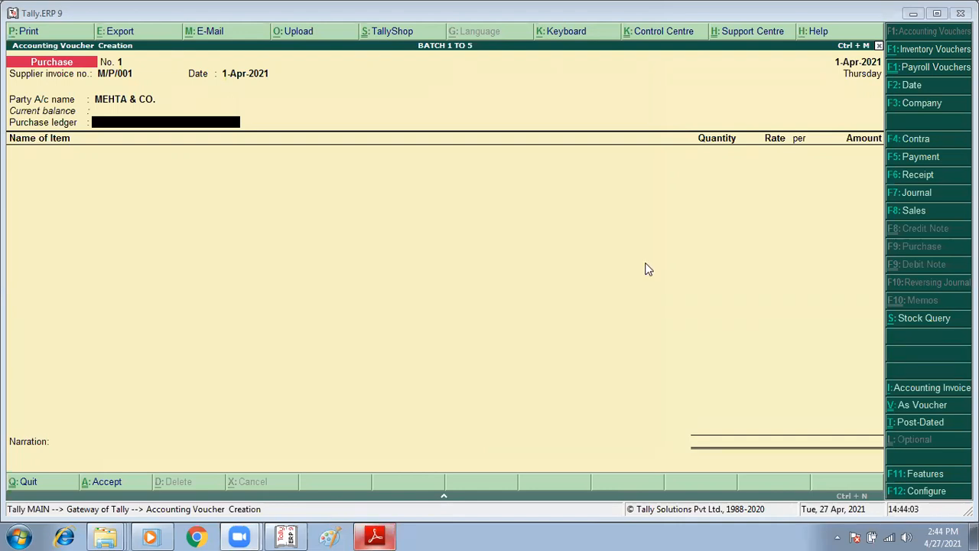
Step: Switch to Paint, paste the captured participants screenshot, save it as a JPEG picture named 6 and close Paint
{"action": "left_click", "coordinate": [325, 536]}
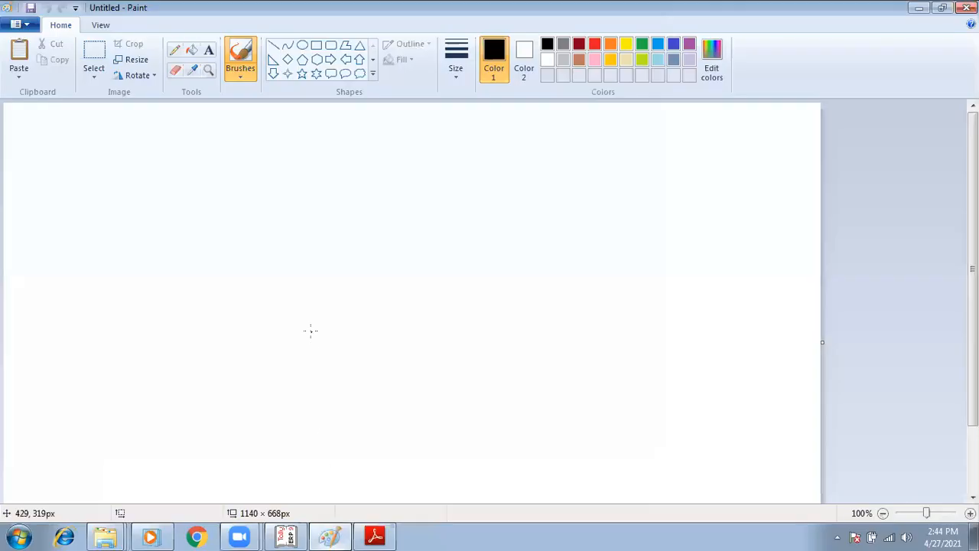
{"action": "key", "text": "ctrl+v"}
{"action": "left_click", "coordinate": [16, 24]}
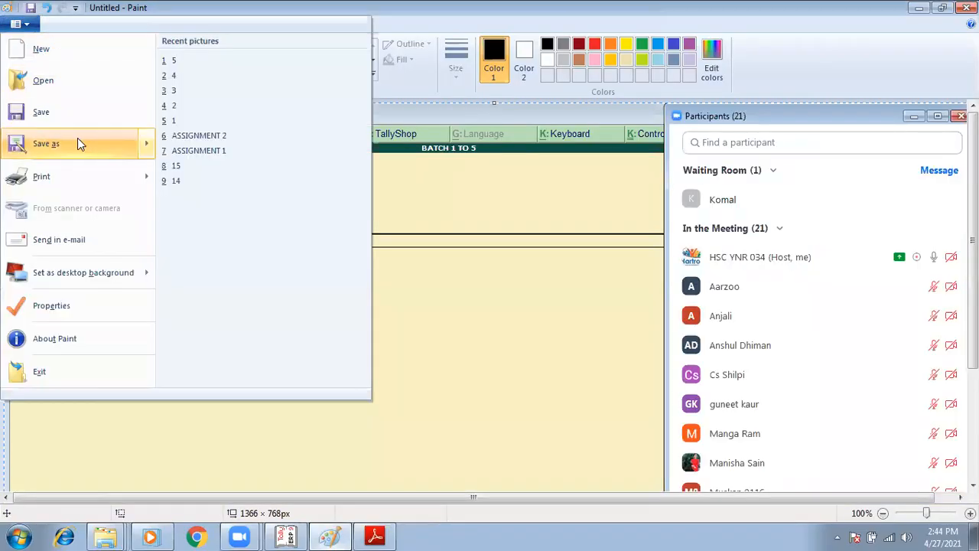
{"action": "mouse_move", "coordinate": [120, 153]}
{"action": "left_click", "coordinate": [224, 107]}
{"action": "type", "text": "5"}
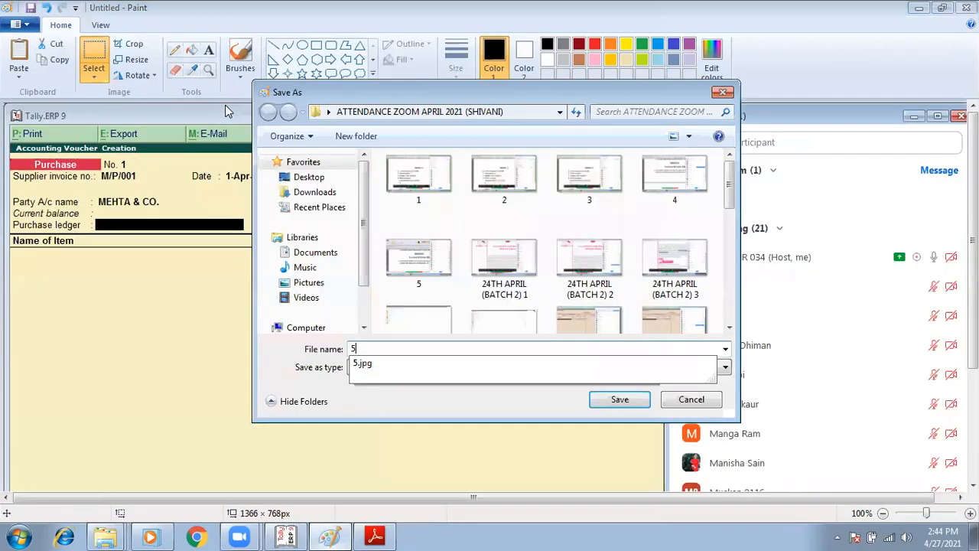
{"action": "key", "text": "BackSpace"}
{"action": "type", "text": "6"}
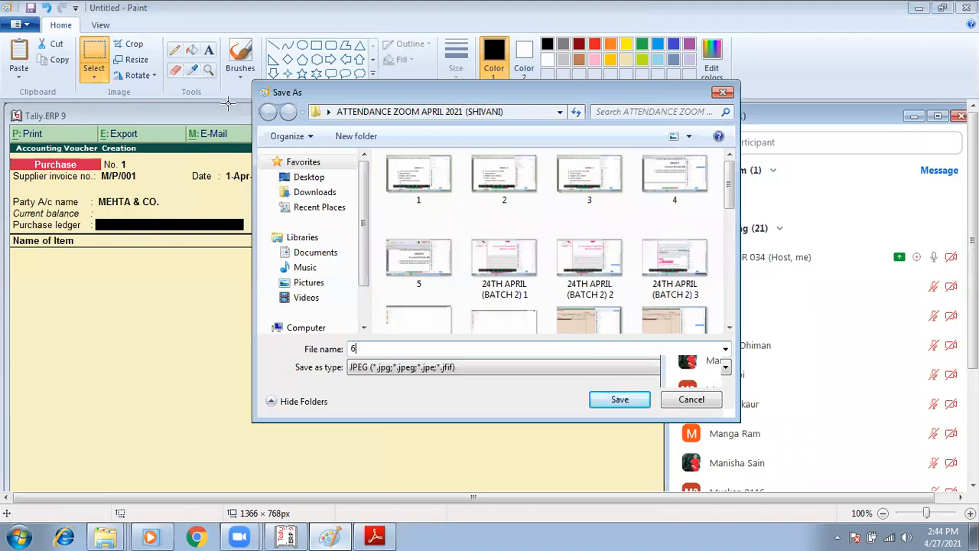
{"action": "key", "text": "Return"}
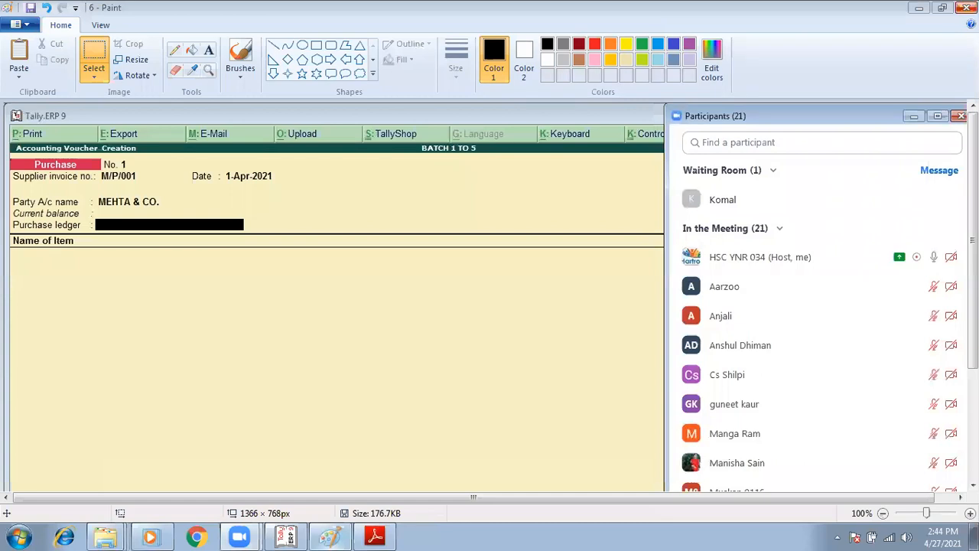
{"action": "left_click", "coordinate": [967, 8]}
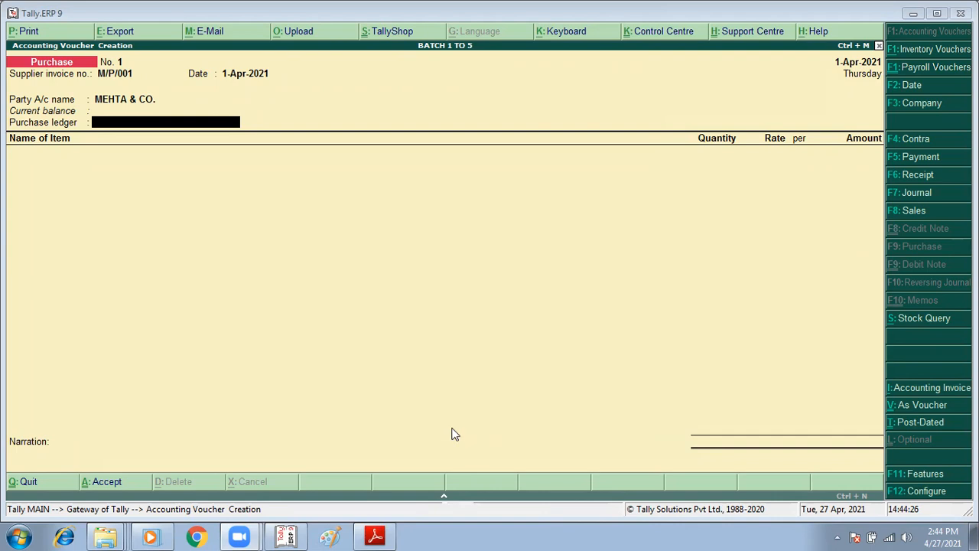
Step: Switch to Paint, paste the captured participants screenshot, save it as a JPEG picture named 7 and close Paint
{"action": "left_click", "coordinate": [329, 536]}
{"action": "key", "text": "ctrl+v"}
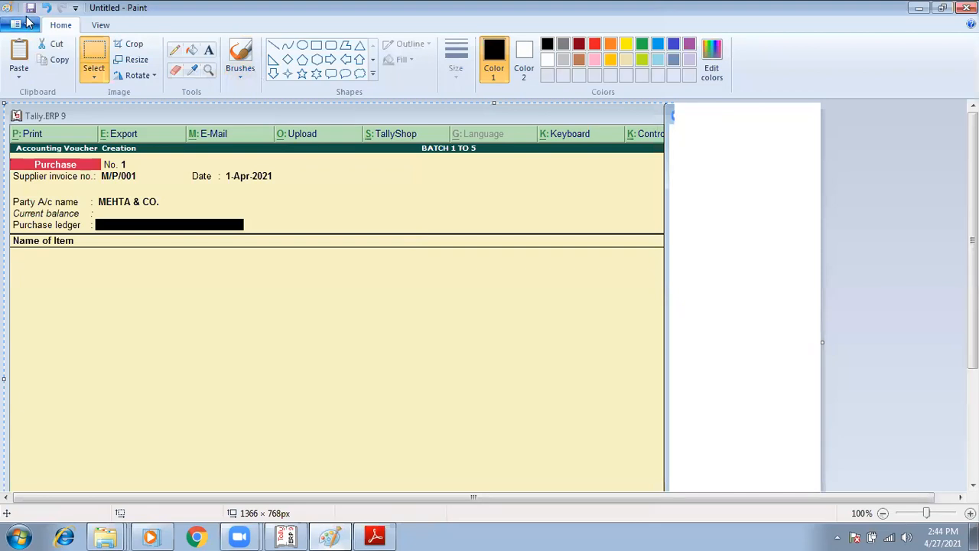
{"action": "left_click", "coordinate": [15, 24]}
{"action": "mouse_move", "coordinate": [98, 141]}
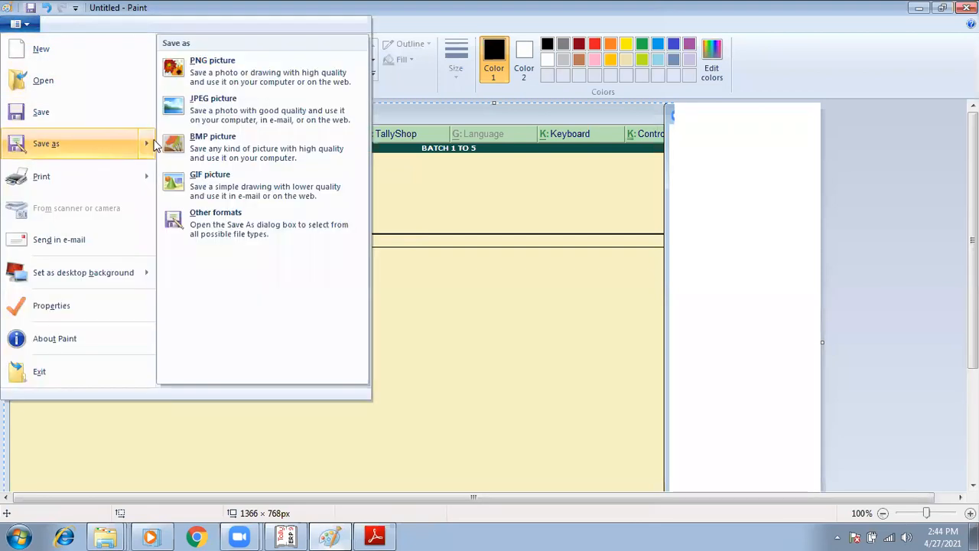
{"action": "left_click", "coordinate": [204, 117]}
{"action": "type", "text": "7"}
{"action": "key", "text": "Return"}
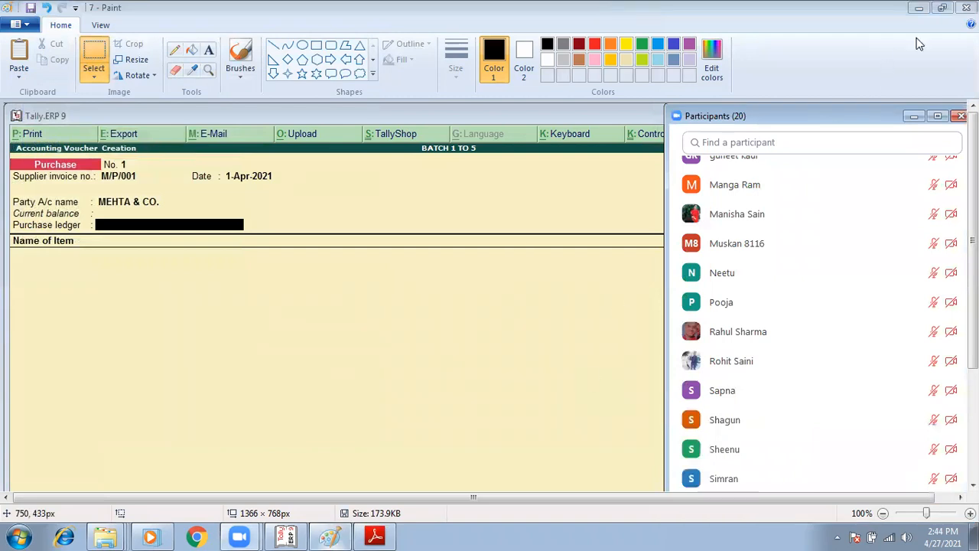
{"action": "left_click", "coordinate": [966, 6]}
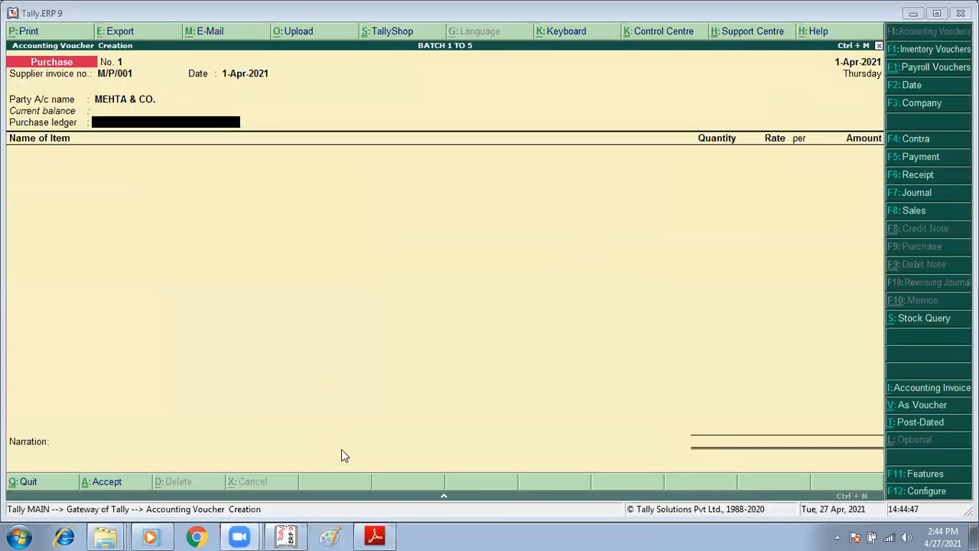
Step: Create the ledger PURCHASE under Purchase Accounts from the purchase voucher, with inventory values affected and the ledger type Not Applicable
{"action": "key", "text": "Return"}
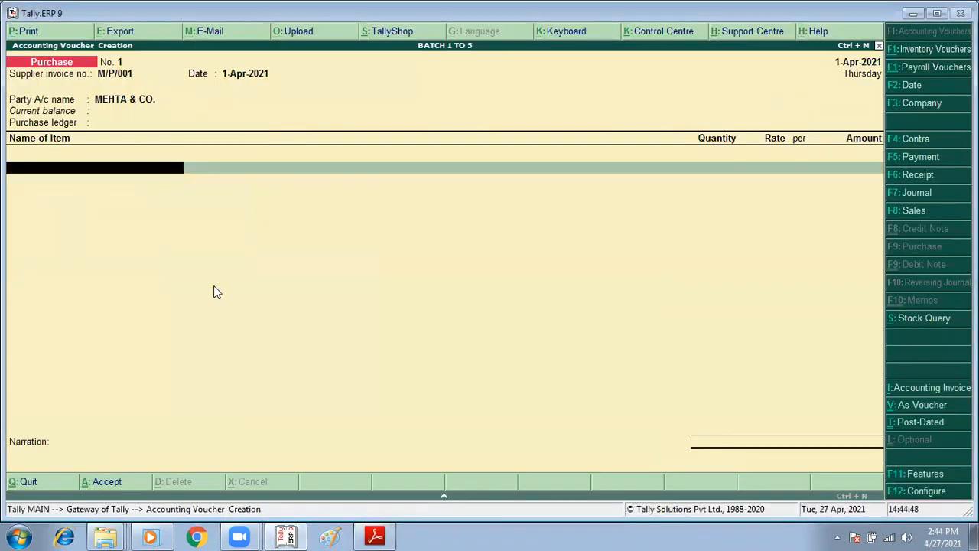
{"action": "key", "text": "BackSpace"}
{"action": "key", "text": "alt+c"}
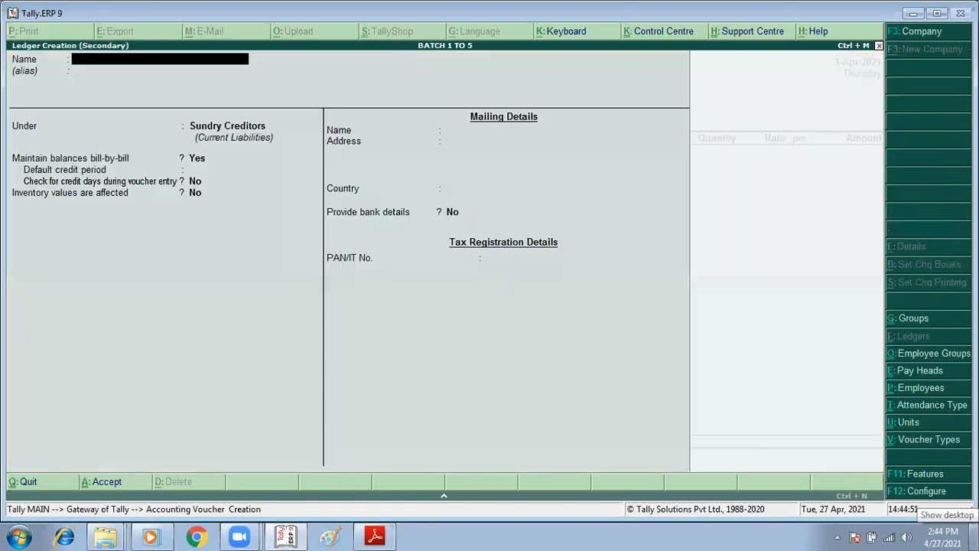
{"action": "type", "text": "PURCHASE"}
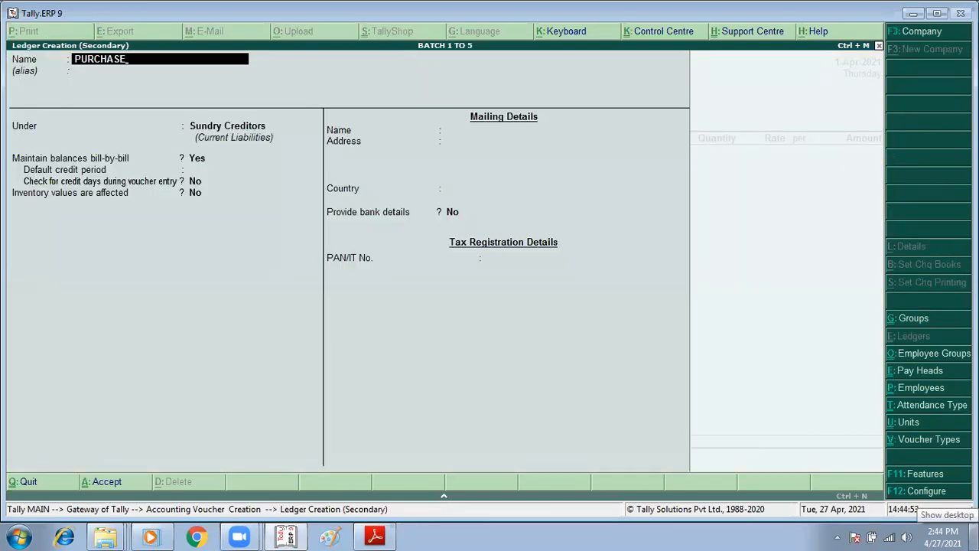
{"action": "key", "text": "Return"}
{"action": "key", "text": "Return"}
{"action": "type", "text": "PU"}
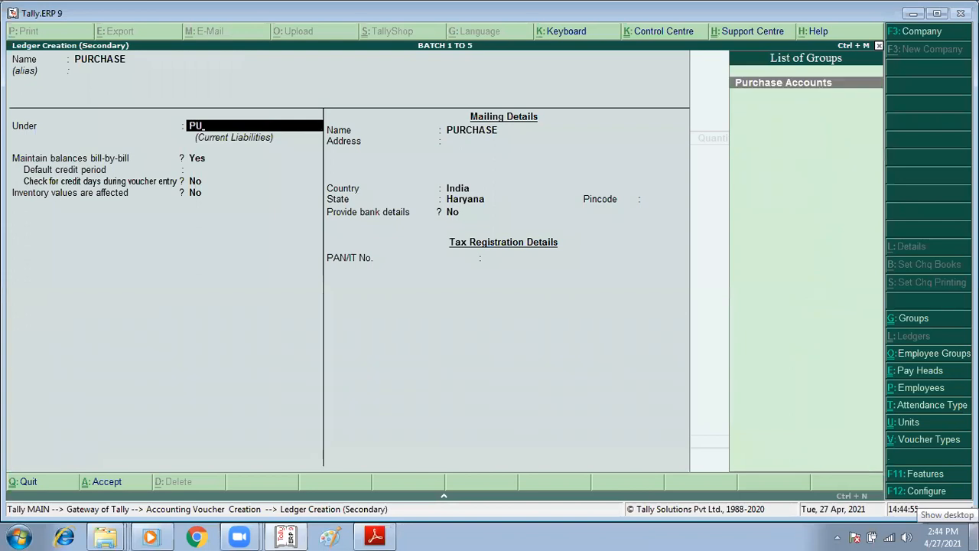
{"action": "key", "text": "Return"}
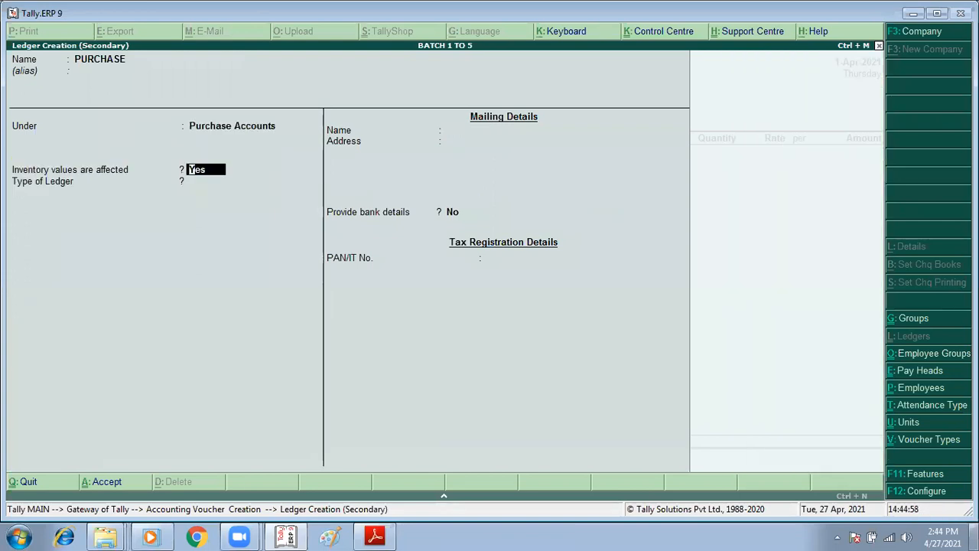
{"action": "key", "text": "Return"}
{"action": "key", "text": "Return"}
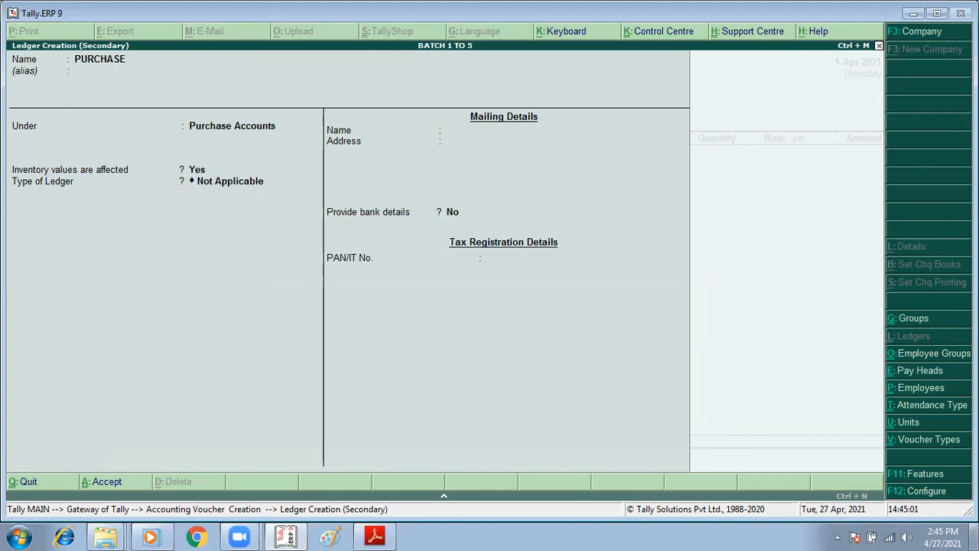
{"action": "key", "text": "ctrl+a"}
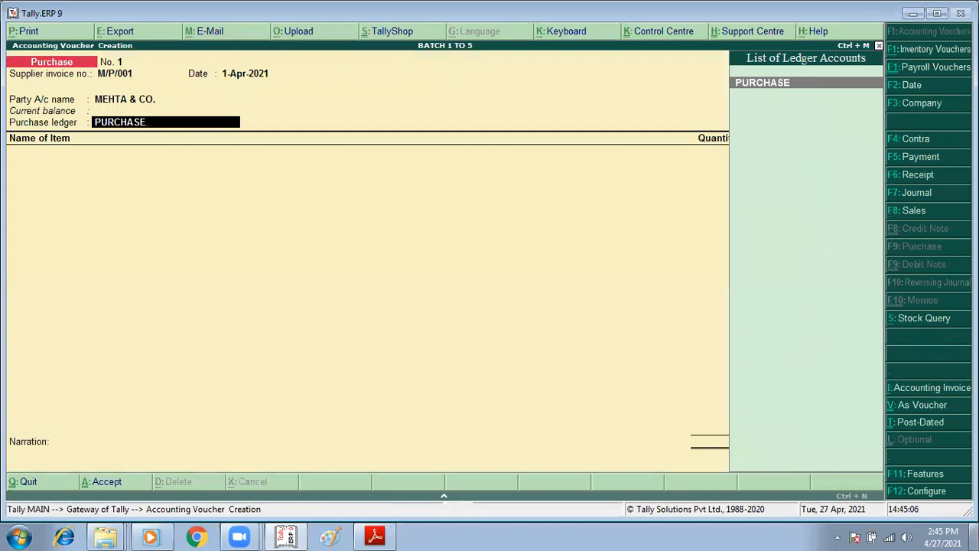
Step: Reopen the PURCHASE ledger to review its group and inventory setting, and accept it as the voucher's purchase ledger
{"action": "key", "text": "ctrl+Return"}
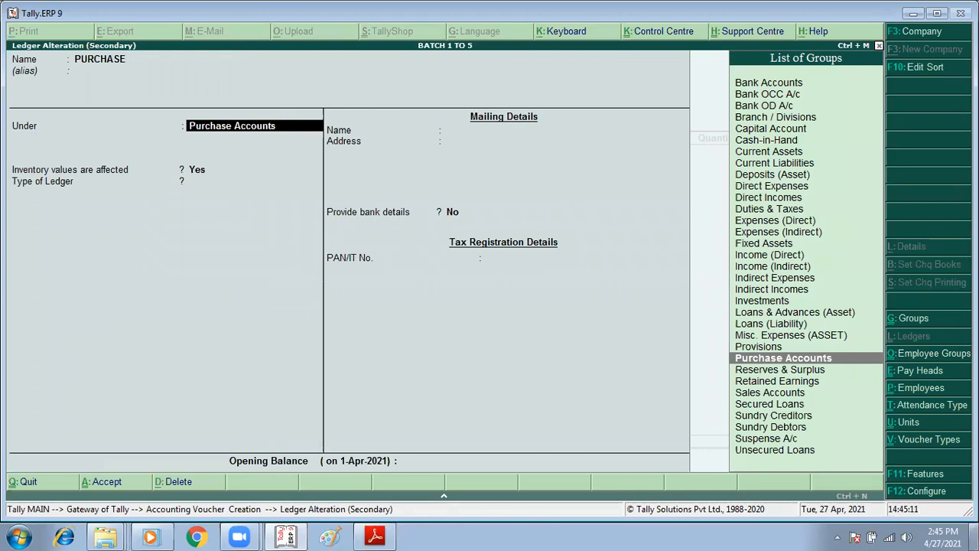
{"action": "key", "text": "Return"}
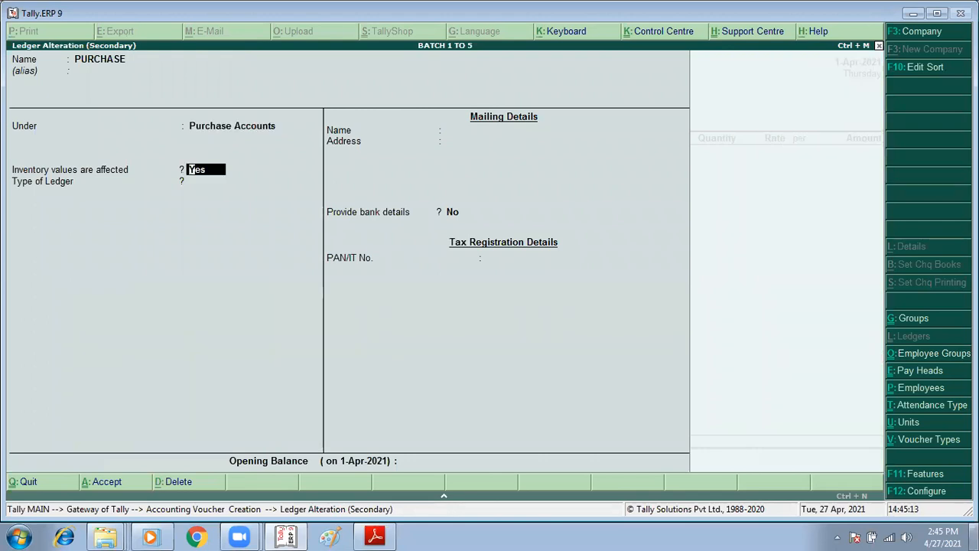
{"action": "key", "text": "ctrl+a"}
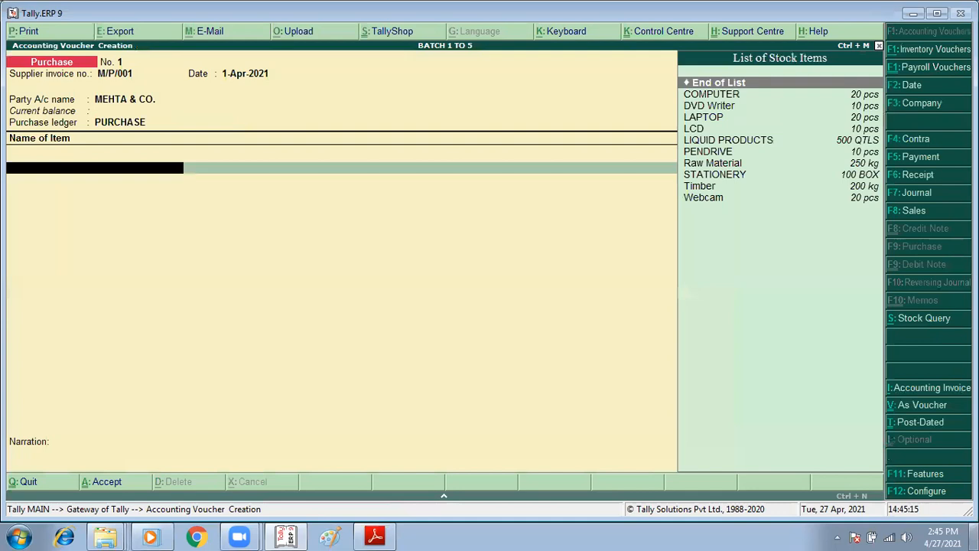
Step: Look up the Mehta & Co. items in the assignments PDF and add COMPUTER to the Tally voucher, stored in the Panipat godown
{"action": "key", "text": "alt+Tab"}
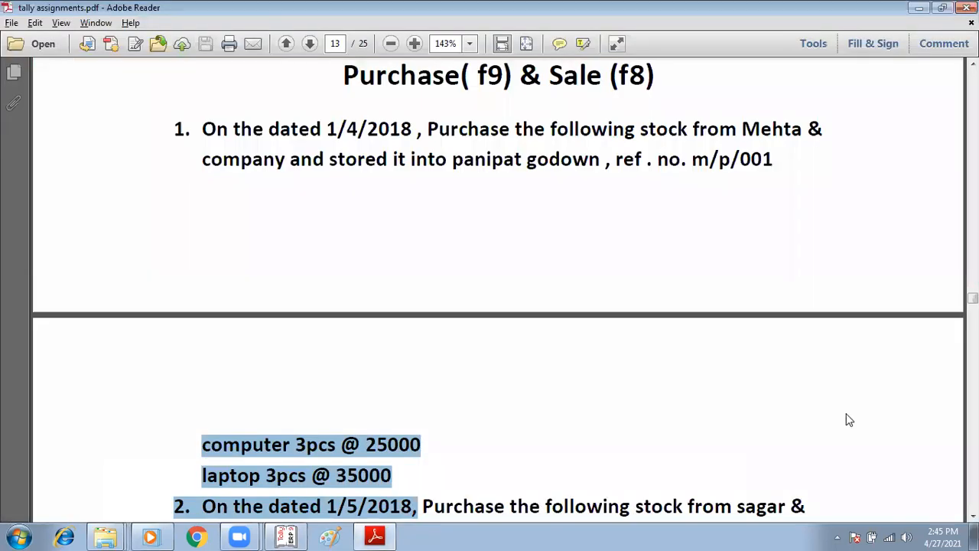
{"action": "scroll", "coordinate": [765, 510], "scroll_direction": "down", "scroll_amount": 2}
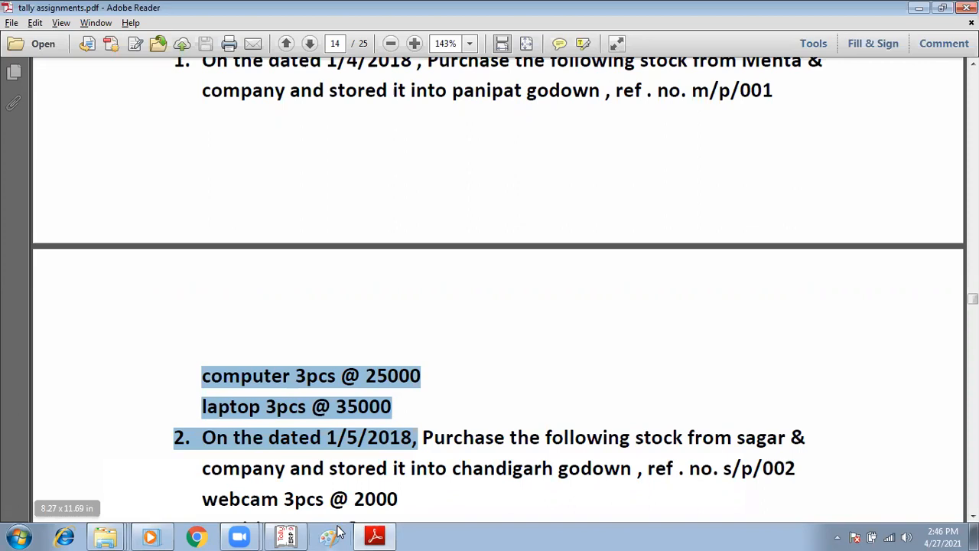
{"action": "left_click", "coordinate": [429, 375]}
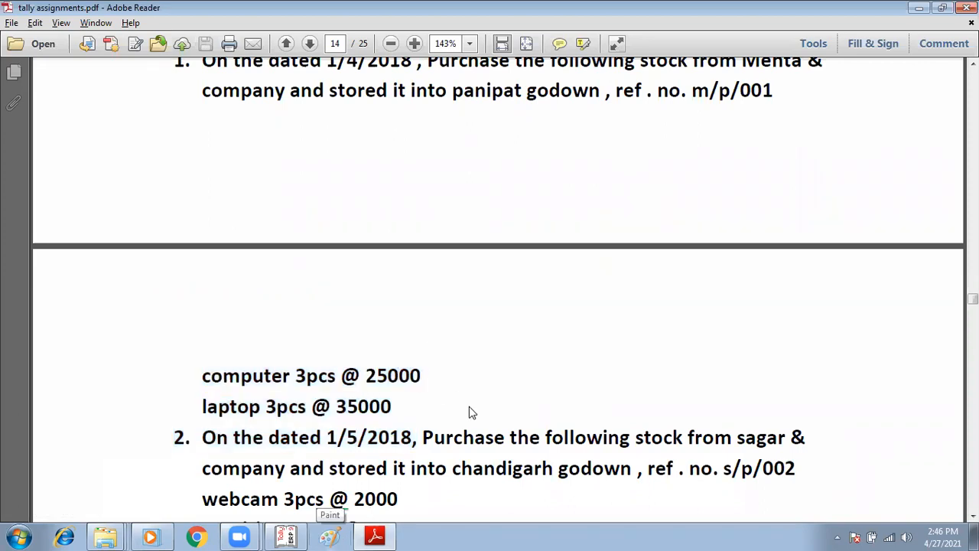
{"action": "key", "text": "alt+Tab"}
{"action": "type", "text": "C"}
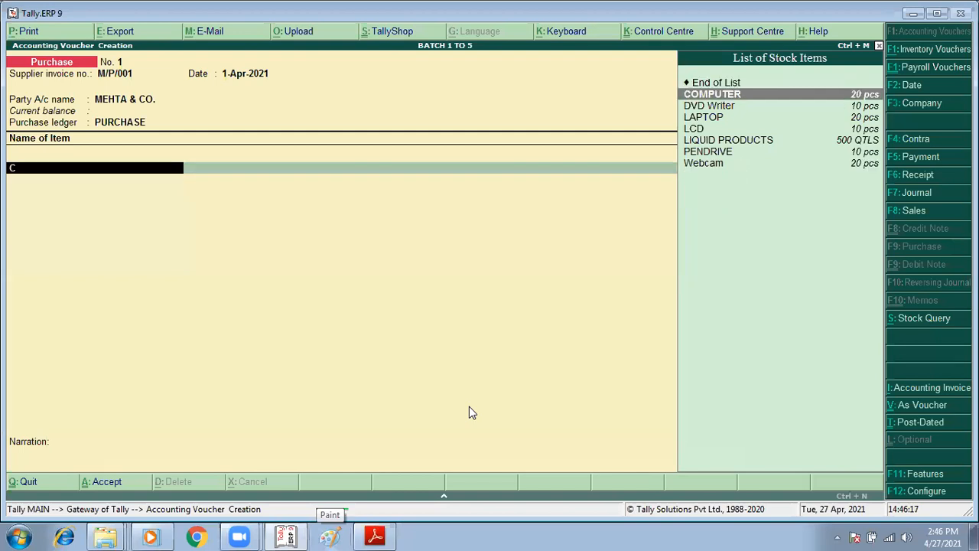
{"action": "key", "text": "Return"}
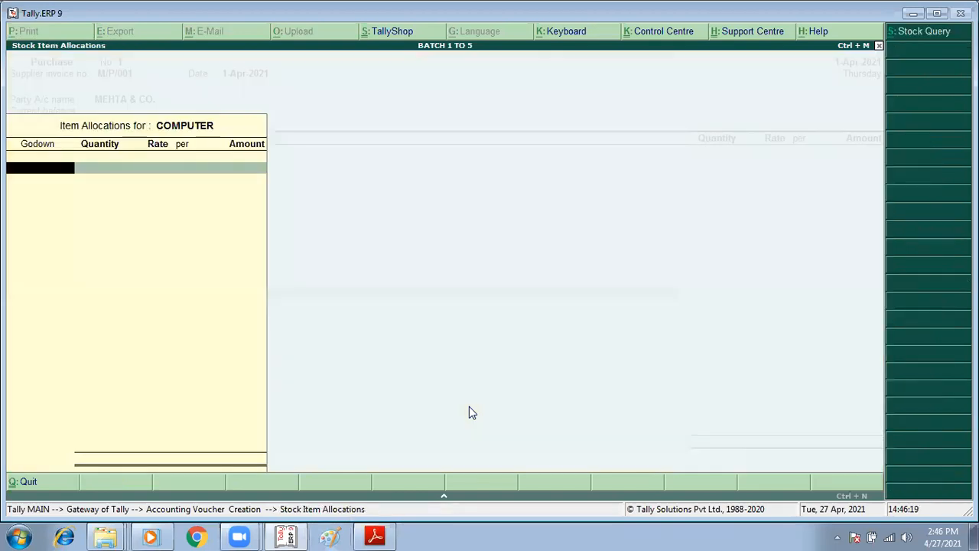
{"action": "type", "text": "P"}
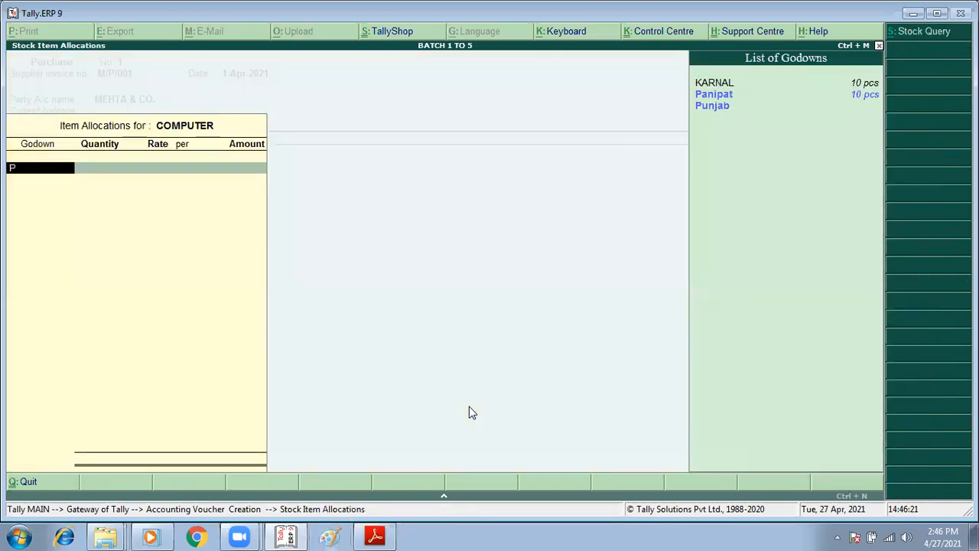
{"action": "key", "text": "Return"}
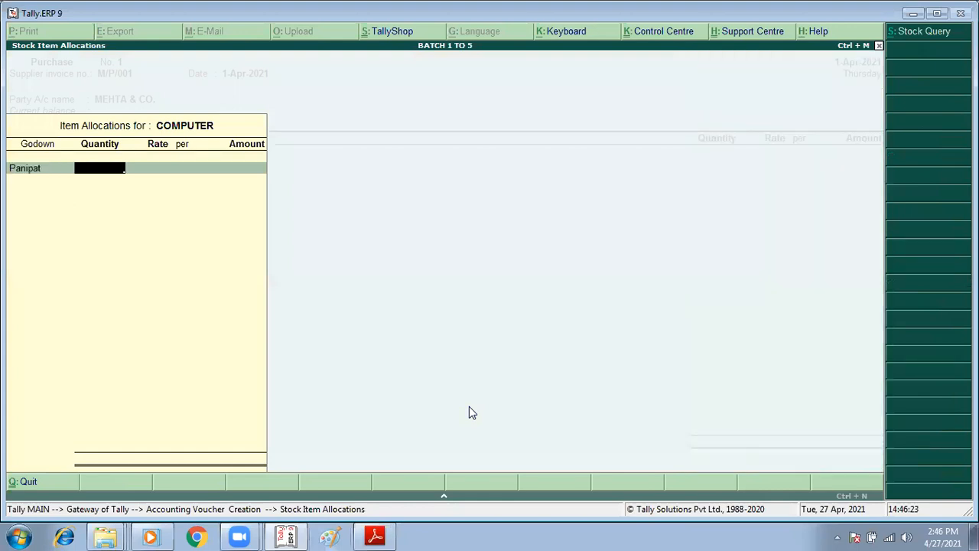
Step: Set the COMPUTER quantity to 3 pcs at a rate of 25,000 and accept the item line
{"action": "key", "text": "alt+Tab"}
{"action": "key", "text": "alt+Tab"}
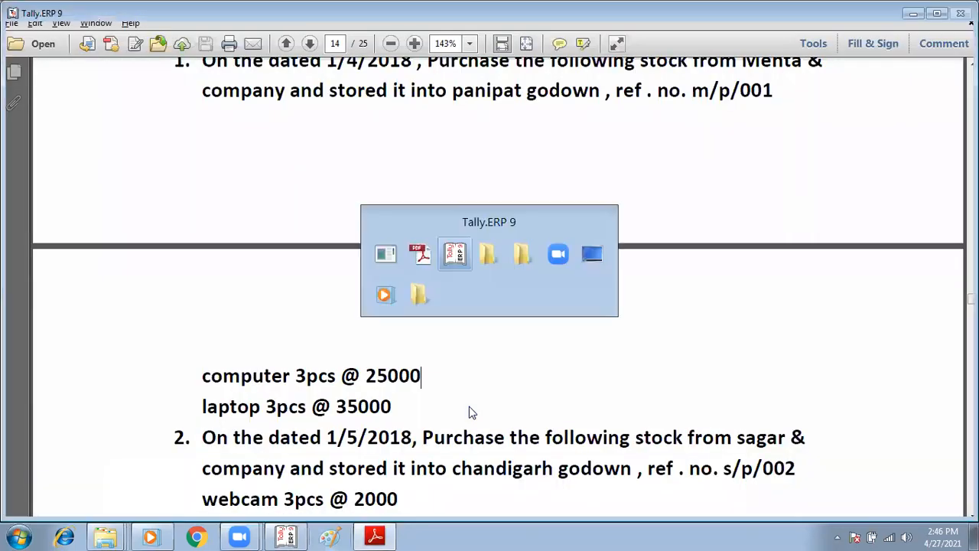
{"action": "type", "text": "3"}
{"action": "key", "text": "Return"}
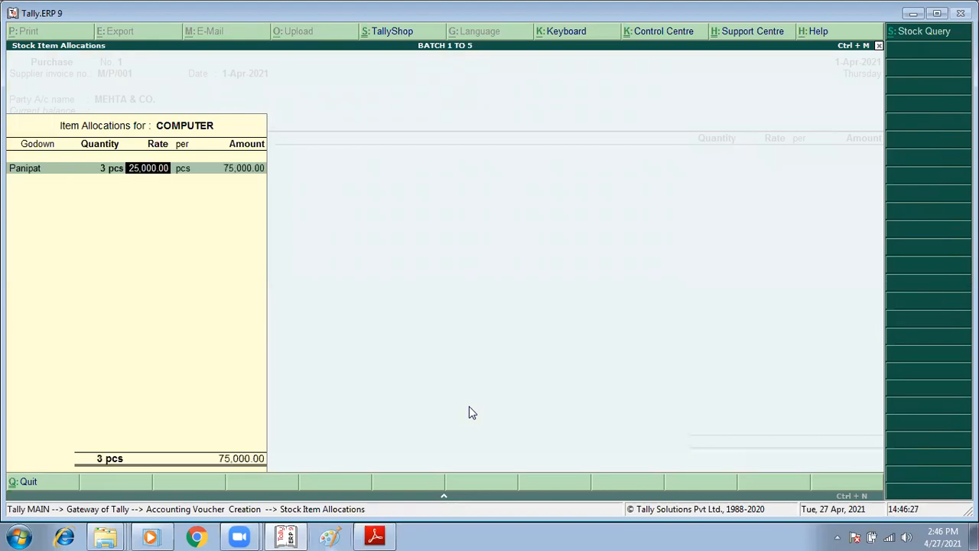
{"action": "key", "text": "Return"}
{"action": "key", "text": "Return"}
{"action": "key", "text": "Return"}
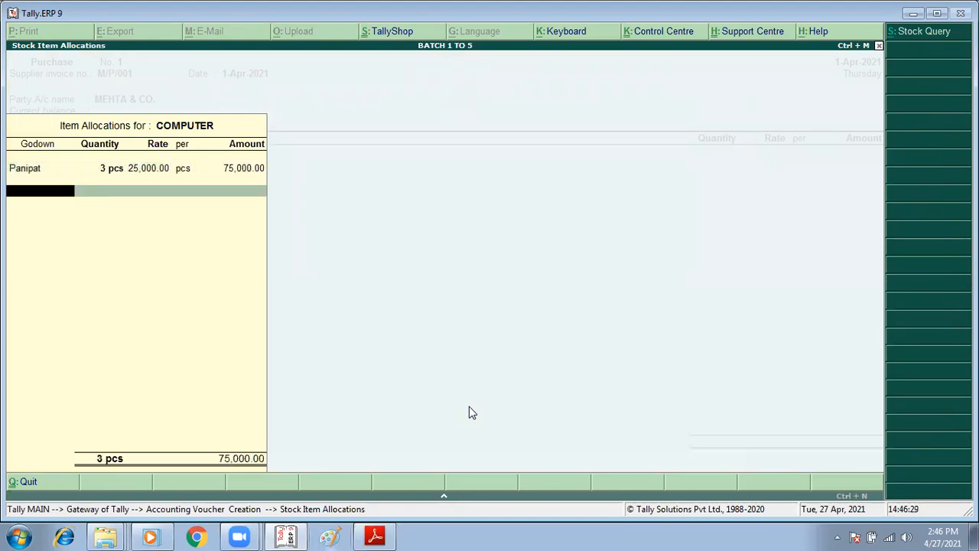
{"action": "key", "text": "Return"}
{"action": "key", "text": "Return"}
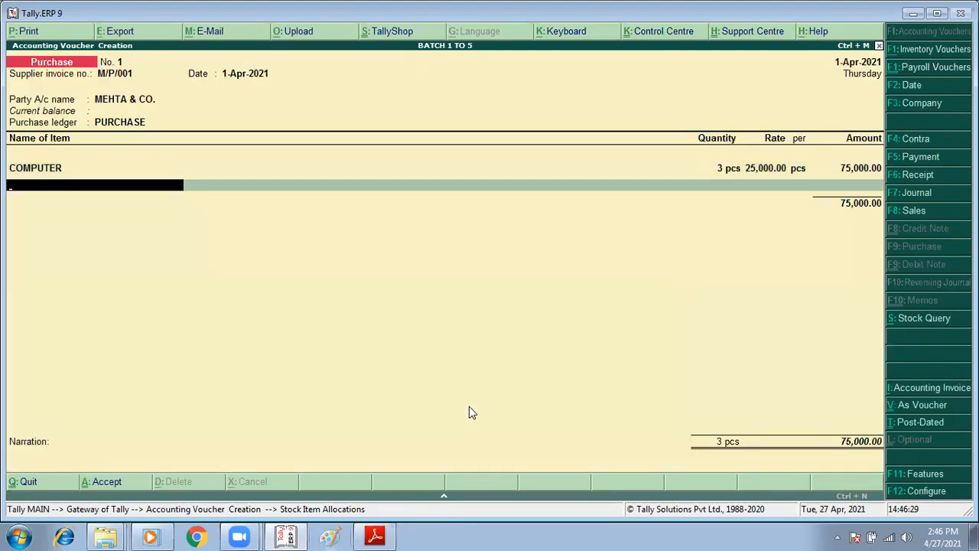
Step: Check the assignments PDF and add LAPTOP to the voucher in the Panipat godown, 3 pcs at a rate of 35,000
{"action": "key", "text": "alt+Tab"}
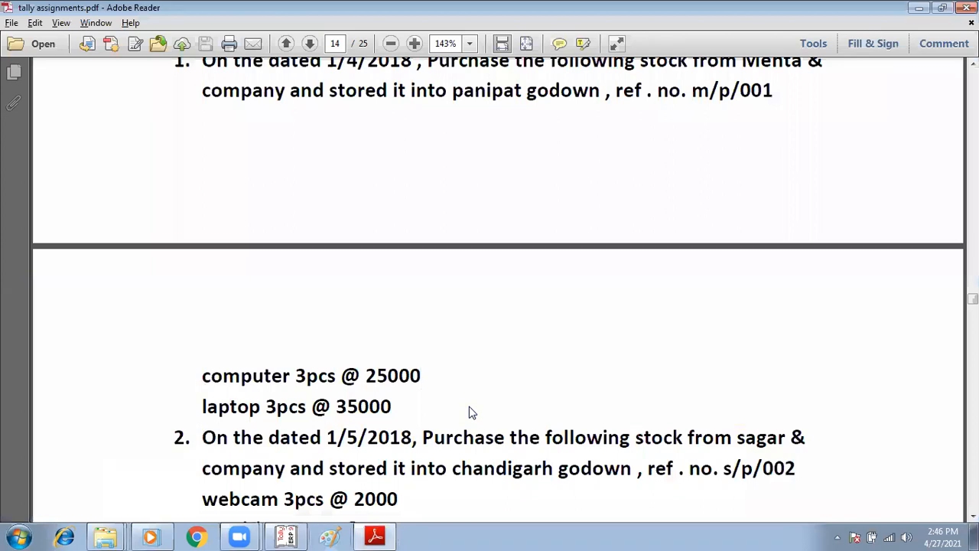
{"action": "key", "text": "alt+Tab"}
{"action": "type", "text": "LA"}
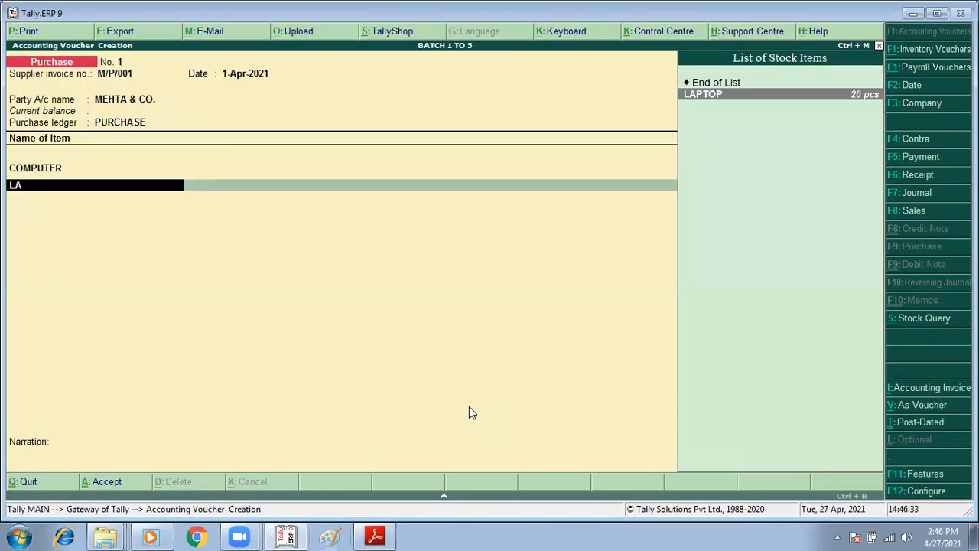
{"action": "key", "text": "Return"}
{"action": "type", "text": "P"}
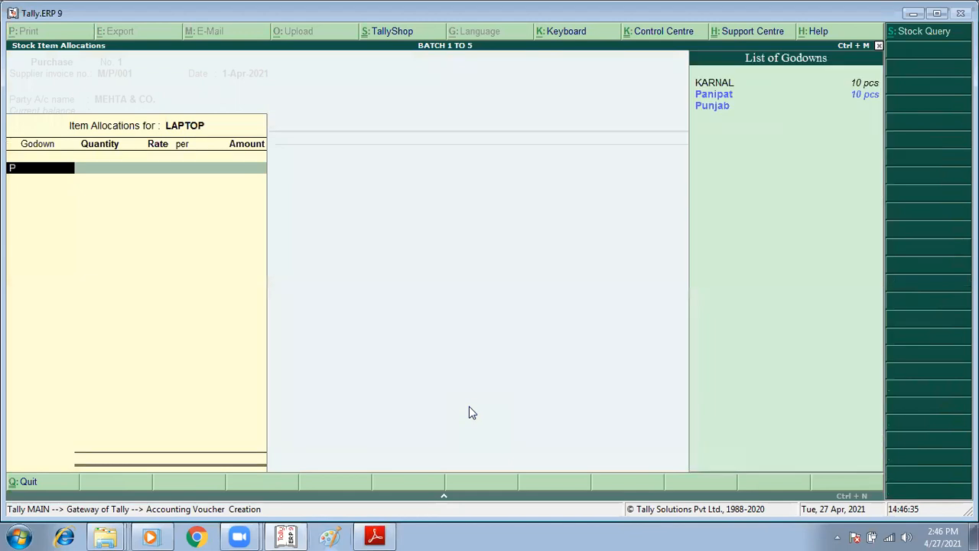
{"action": "key", "text": "Return"}
{"action": "type", "text": "3"}
{"action": "key", "text": "Return"}
{"action": "key", "text": "Return"}
{"action": "key", "text": "Return"}
{"action": "key", "text": "Return"}
{"action": "key", "text": "Return"}
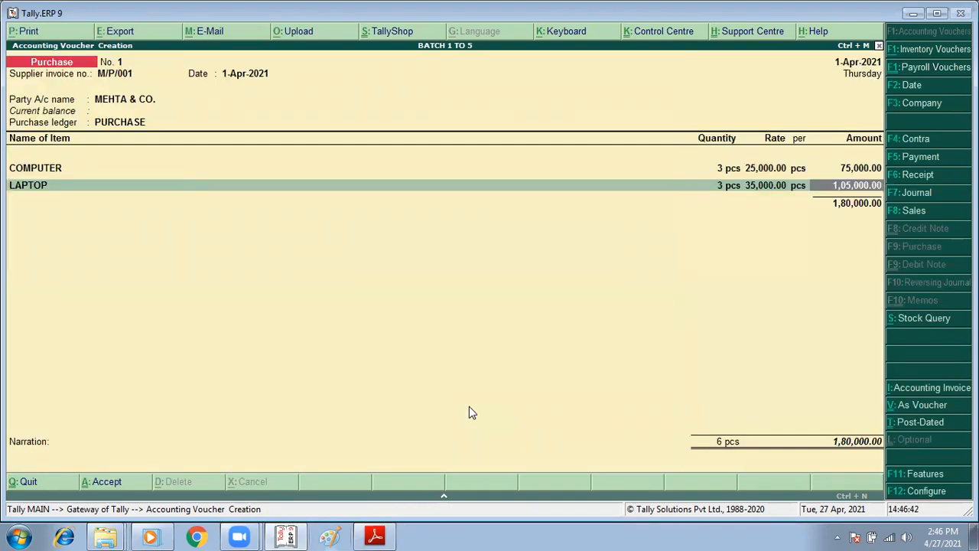
Step: End the item list and enter the narration BEING GOODS PURCHASED FROM MEHTA & CO. VIDE BILL NO. M/P/001 ON DATED- 1/4/21
{"action": "key", "text": "Return"}
{"action": "key", "text": "Return"}
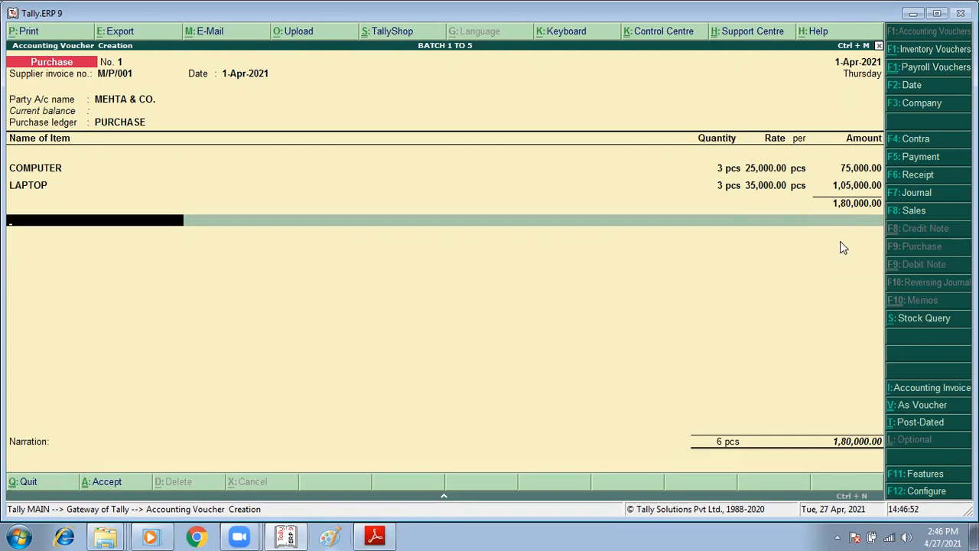
{"action": "key", "text": "Return"}
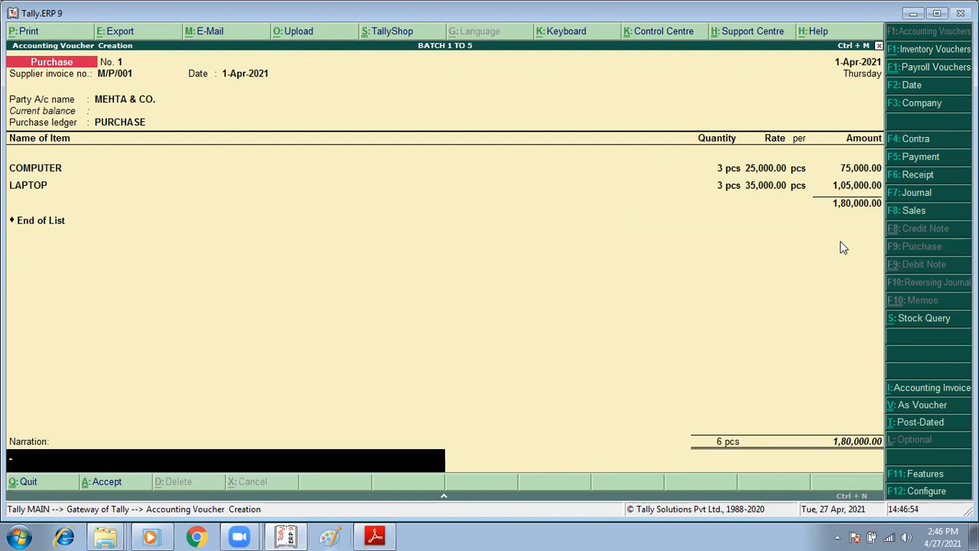
{"action": "type", "text": "BEING GOODS PU"}
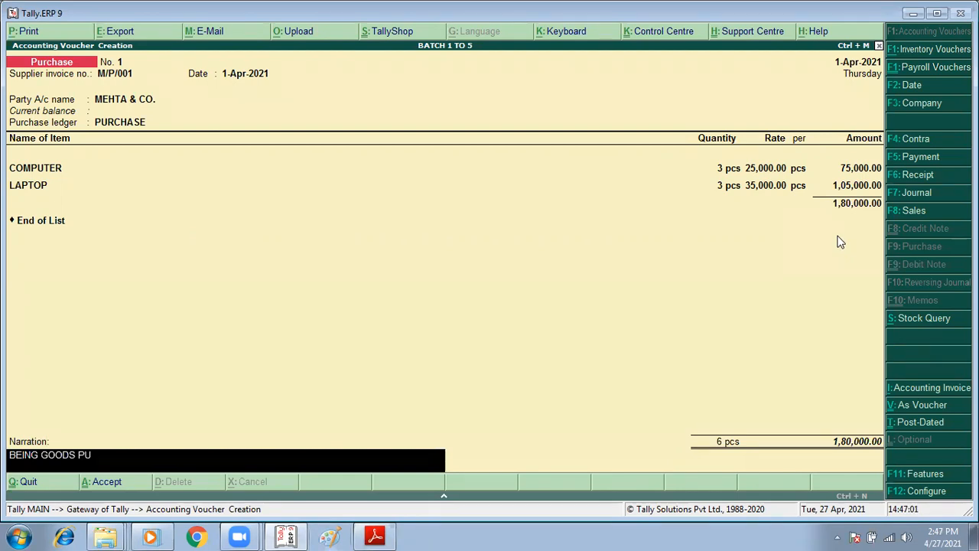
{"action": "type", "text": "RCHASED"}
{"action": "key", "text": "BackSpace"}
{"action": "key", "text": "BackSpace"}
{"action": "key", "text": "BackSpace"}
{"action": "type", "text": "SED FROM MEHTA & CO. VIDE BILL"}
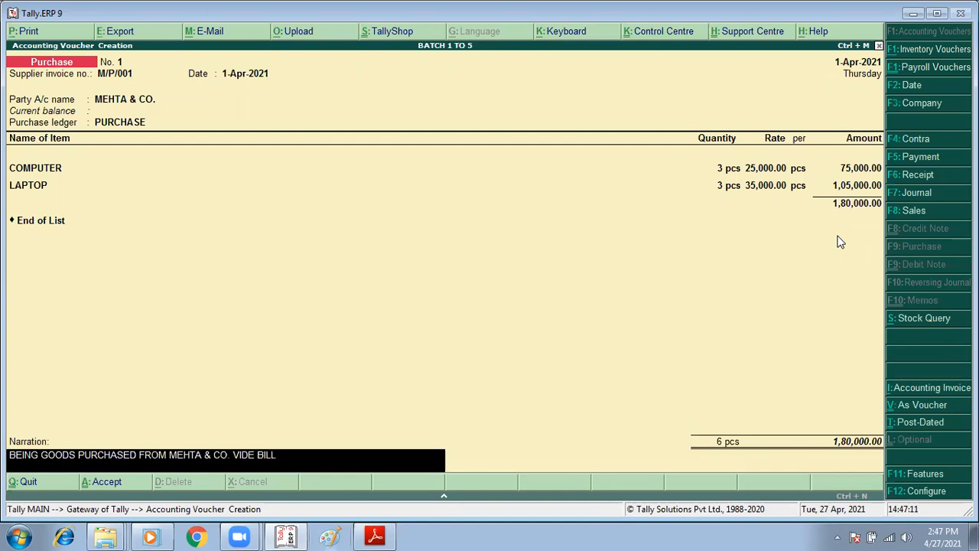
{"action": "type", "text": " NO. M/P/001"}
{"action": "type", "text": "ON DATED- 1/"}
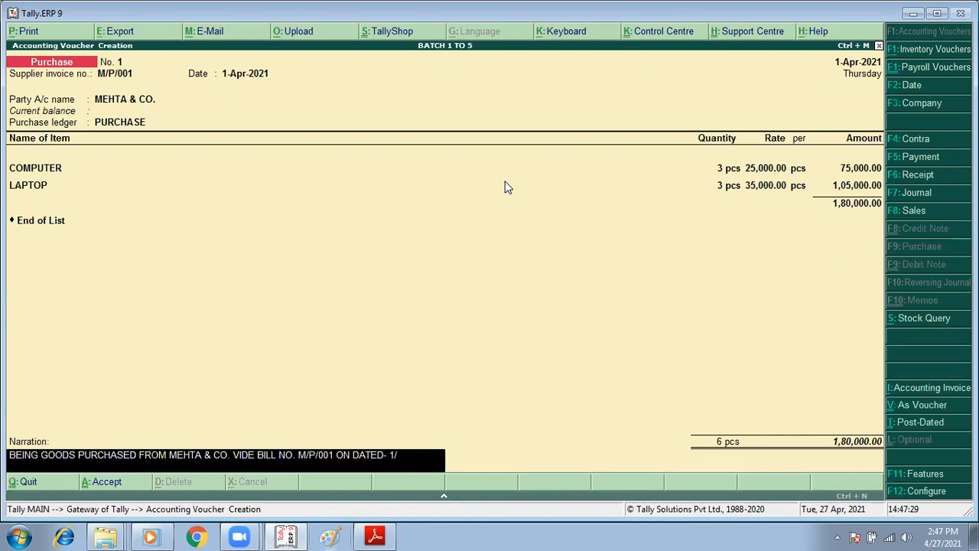
{"action": "type", "text": "4/21"}
Step: Accept the Mehta & Co. purchase voucher and switch to the assignments PDF for the next purchase
{"action": "key", "text": "Return"}
{"action": "key", "text": "Return"}
{"action": "key", "text": "alt+F7"}
{"action": "key", "text": "alt+Tab"}
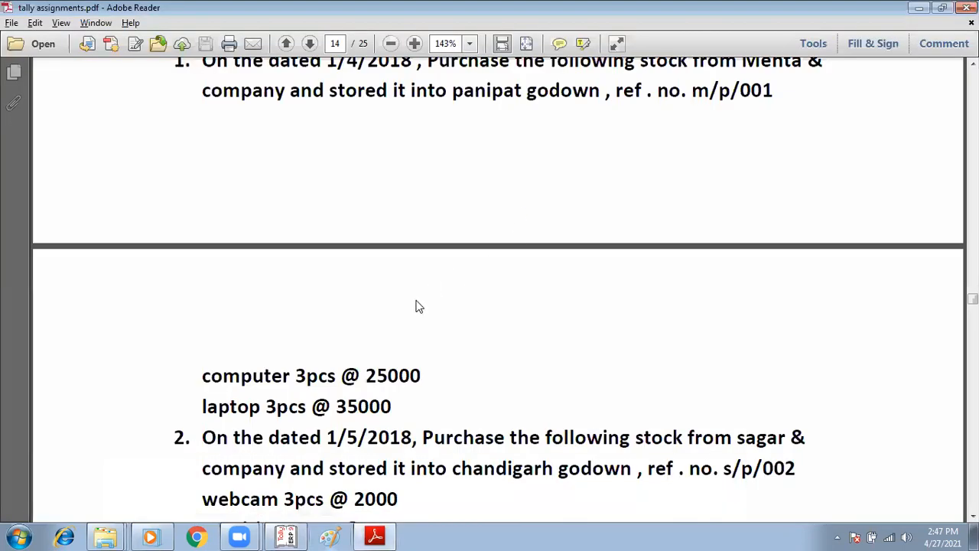
Step: Look up the second purchase in the assignments PDF and start a purchase voucher with supplier invoice no. S/P/002 dated 1-Apr-2021
{"action": "scroll", "coordinate": [413, 300], "scroll_direction": "down", "scroll_amount": 5}
{"action": "scroll", "coordinate": [413, 300], "scroll_direction": "down", "scroll_amount": 1}
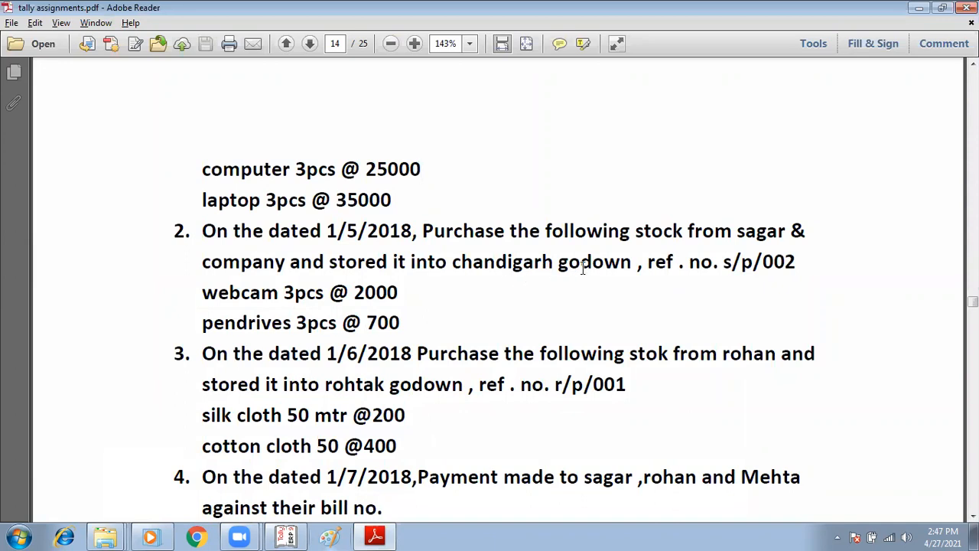
{"action": "scroll", "coordinate": [581, 268], "scroll_direction": "down", "scroll_amount": 3}
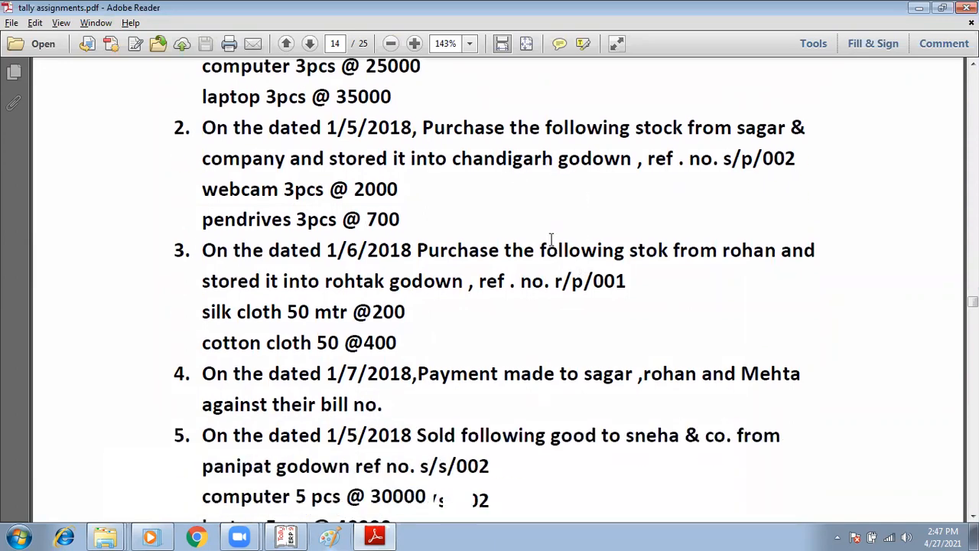
{"action": "key", "text": "alt+Tab"}
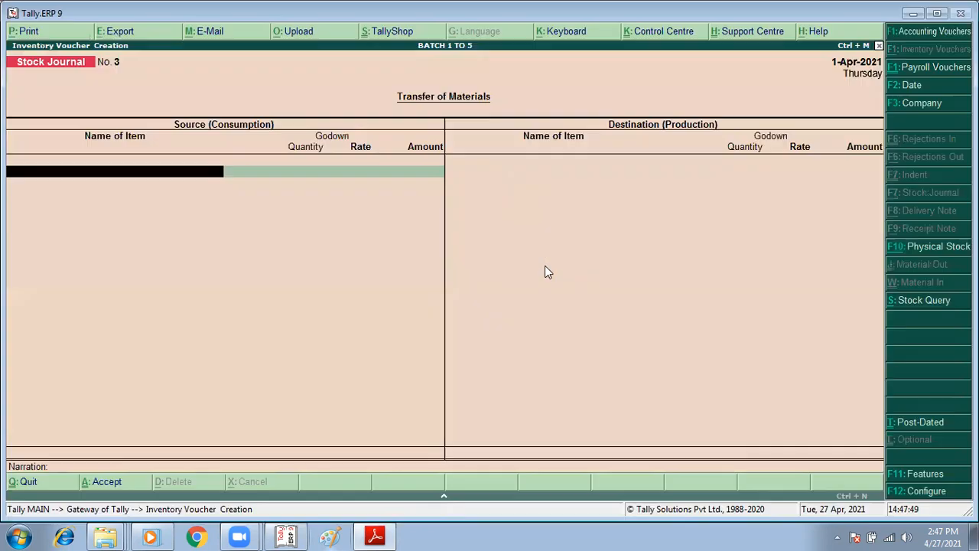
{"action": "key", "text": "F9"}
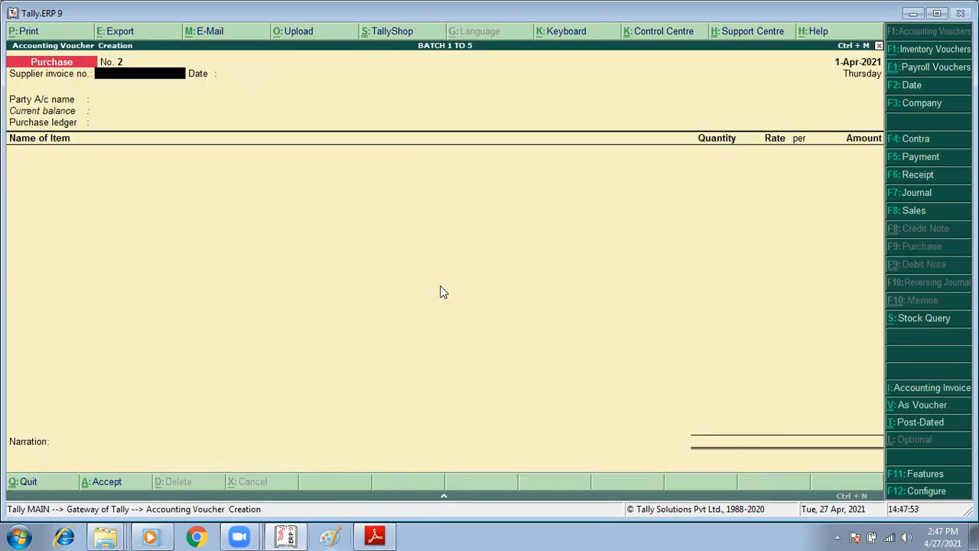
{"action": "key", "text": "alt+Tab"}
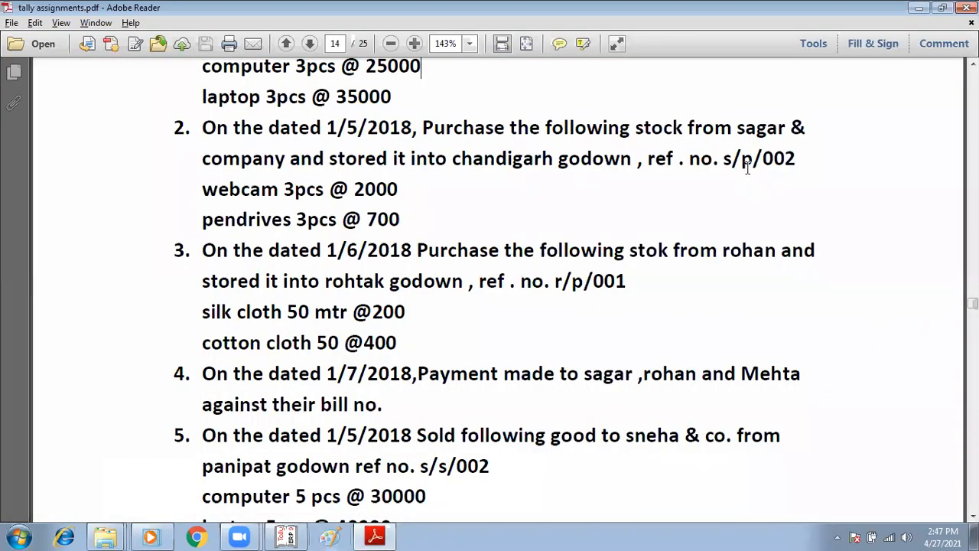
{"action": "key", "text": "alt+Tab"}
{"action": "type", "text": "S/P/002"}
{"action": "key", "text": "Return"}
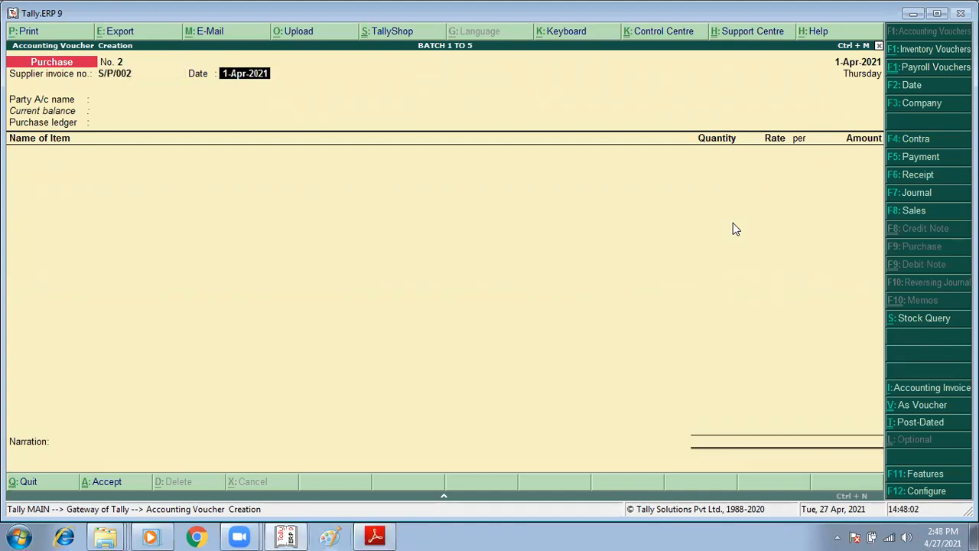
{"action": "key", "text": "Return"}
Step: Create the party ledger SAGAR under Sundry Creditors with bill-by-bill balances, and set PURCHASE as the voucher's purchase ledger
{"action": "type", "text": "SA"}
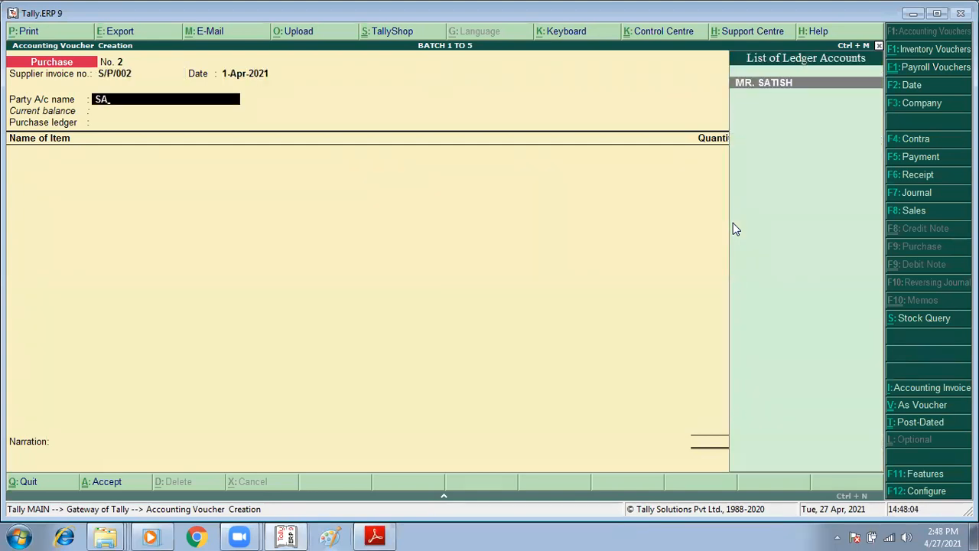
{"action": "key", "text": "Return"}
{"action": "key", "text": "alt+c"}
{"action": "type", "text": "SAGAR"}
{"action": "key", "text": "Return"}
{"action": "type", "text": "SUN"}
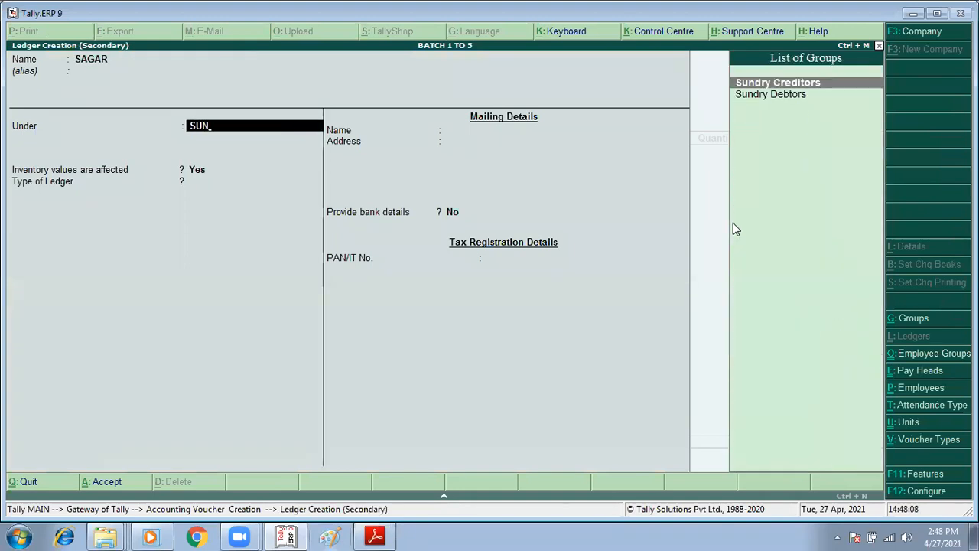
{"action": "key", "text": "Return"}
{"action": "type", "text": "y"}
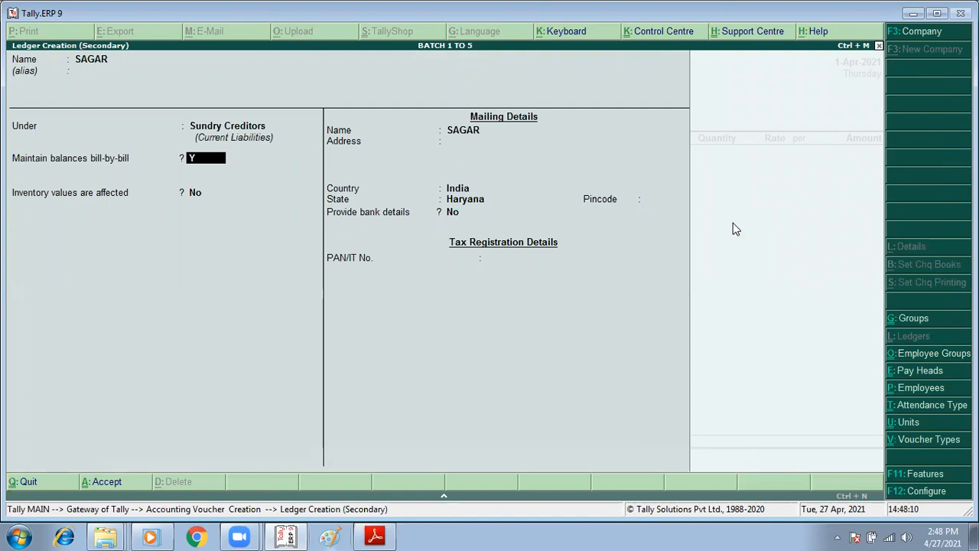
{"action": "key", "text": "Return"}
{"action": "key", "text": "ctrl+a"}
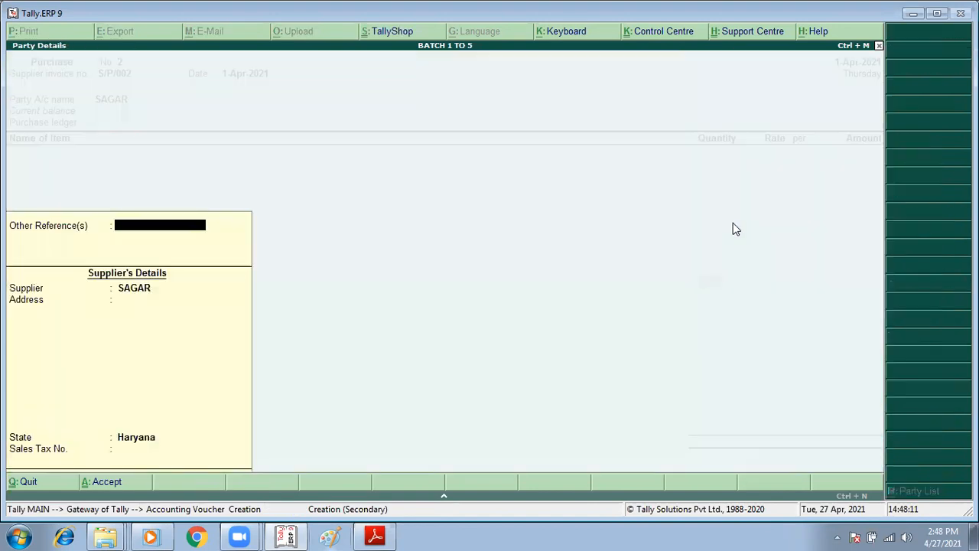
{"action": "key", "text": "ctrl+a"}
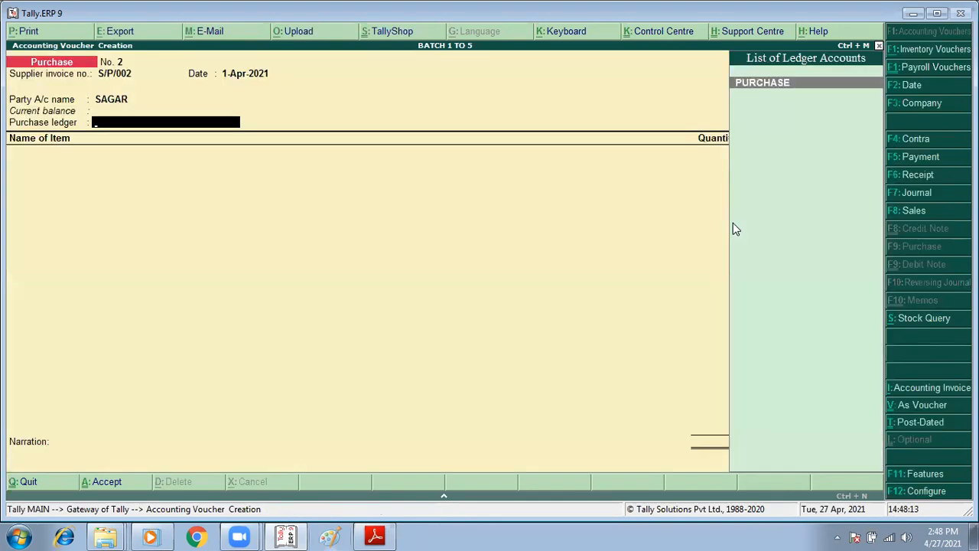
{"action": "key", "text": "Return"}
Step: Check the purchased items in the assignments PDF and add Webcam to the voucher in the Chandigarh godown
{"action": "key", "text": "alt+Tab"}
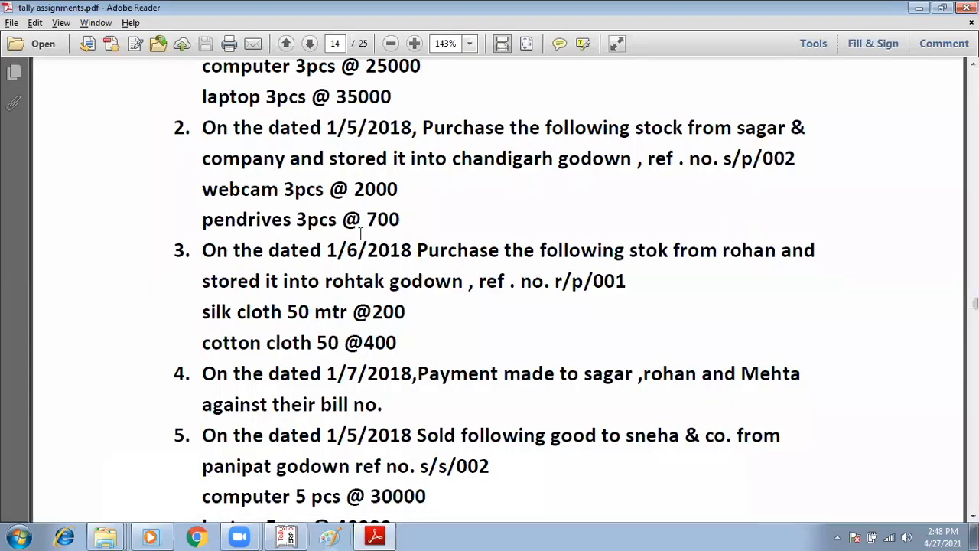
{"action": "key", "text": "alt+Tab"}
{"action": "type", "text": "W"}
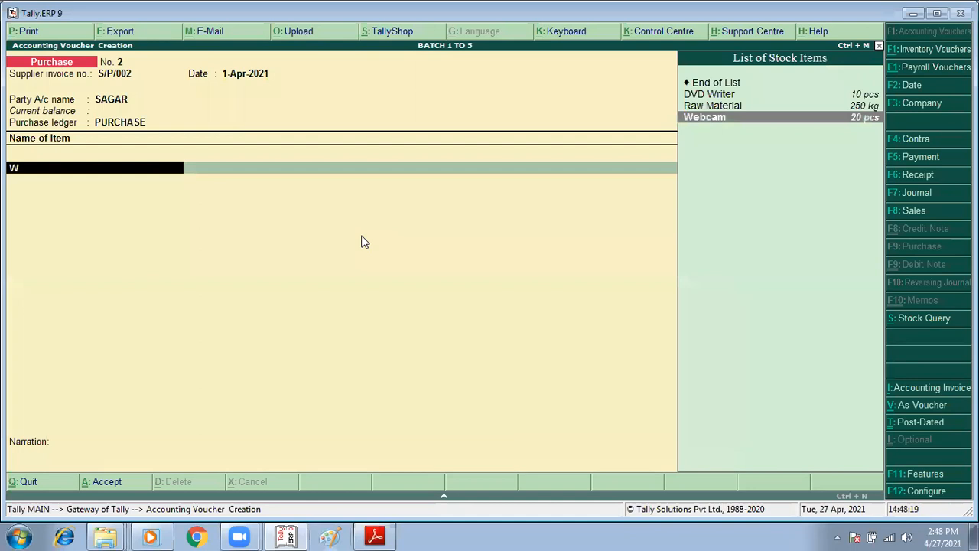
{"action": "key", "text": "Return"}
{"action": "type", "text": "Ch"}
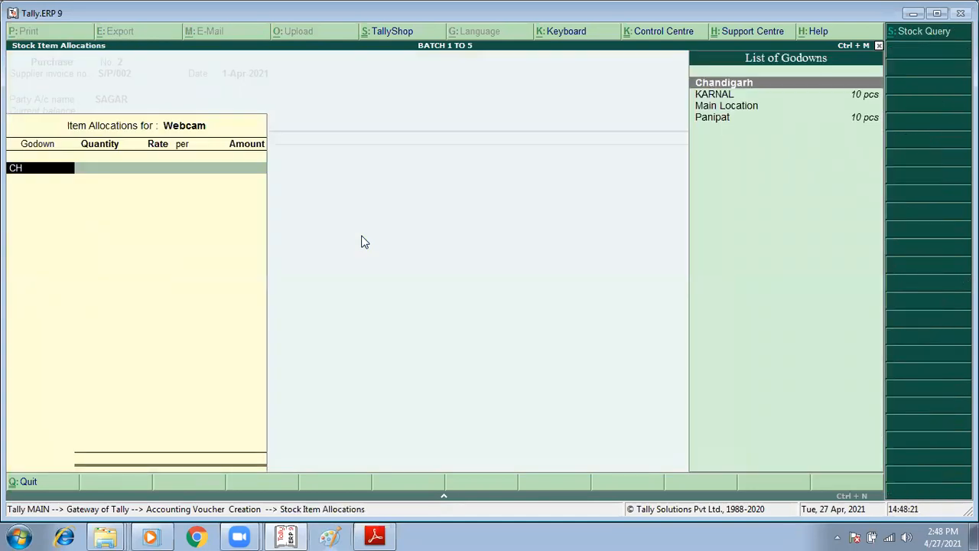
{"action": "key", "text": "Return"}
Step: Set the Webcam quantity to 3 pcs at a rate of 2,000, checking the PDF, and accept the item line
{"action": "type", "text": "3"}
{"action": "key", "text": "Return"}
{"action": "key", "text": "alt+Tab"}
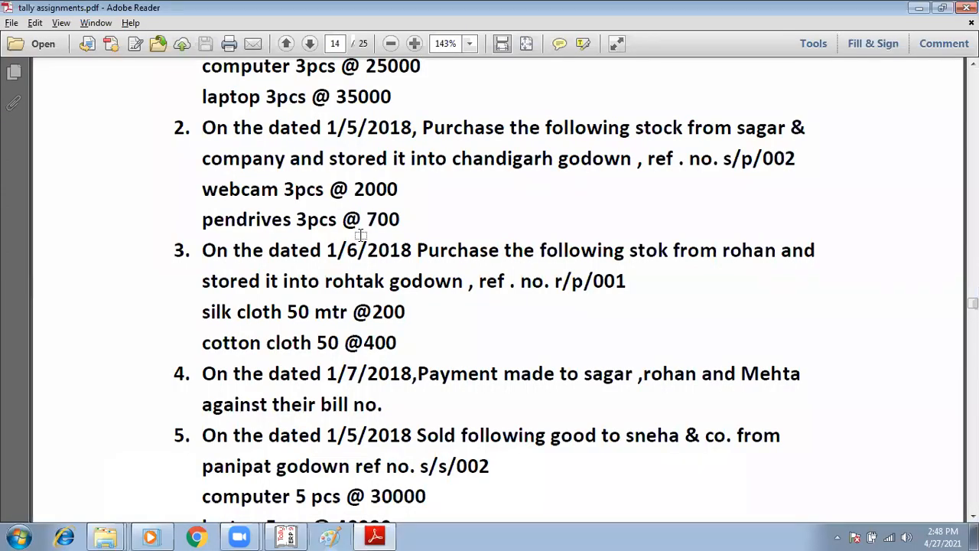
{"action": "key", "text": "alt+Tab"}
{"action": "key", "text": "Return"}
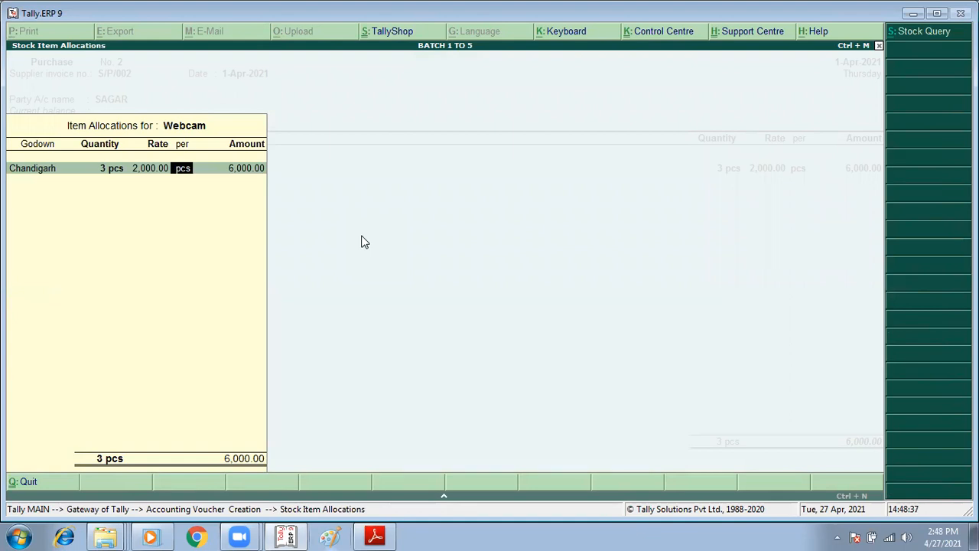
{"action": "key", "text": "Return"}
{"action": "key", "text": "Return"}
{"action": "key", "text": "Return"}
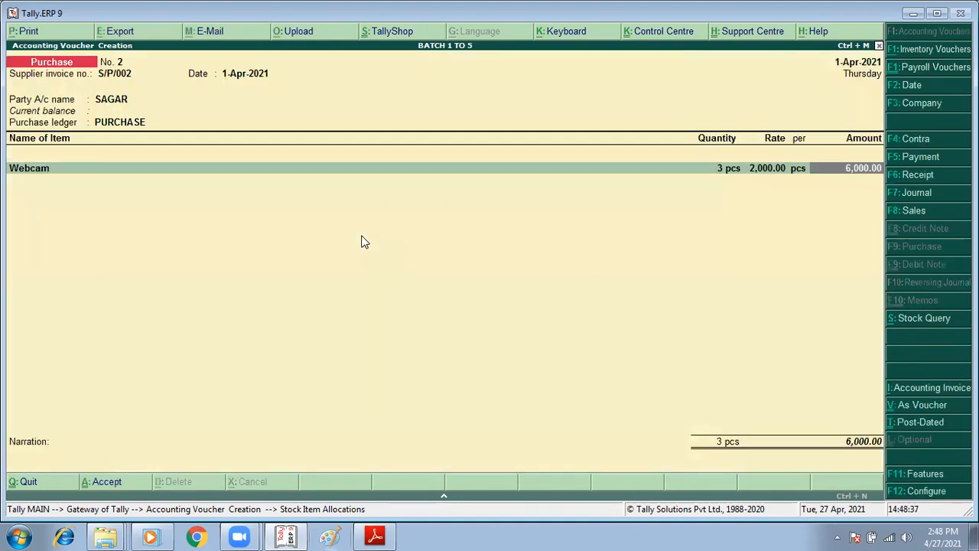
{"action": "key", "text": "Return"}
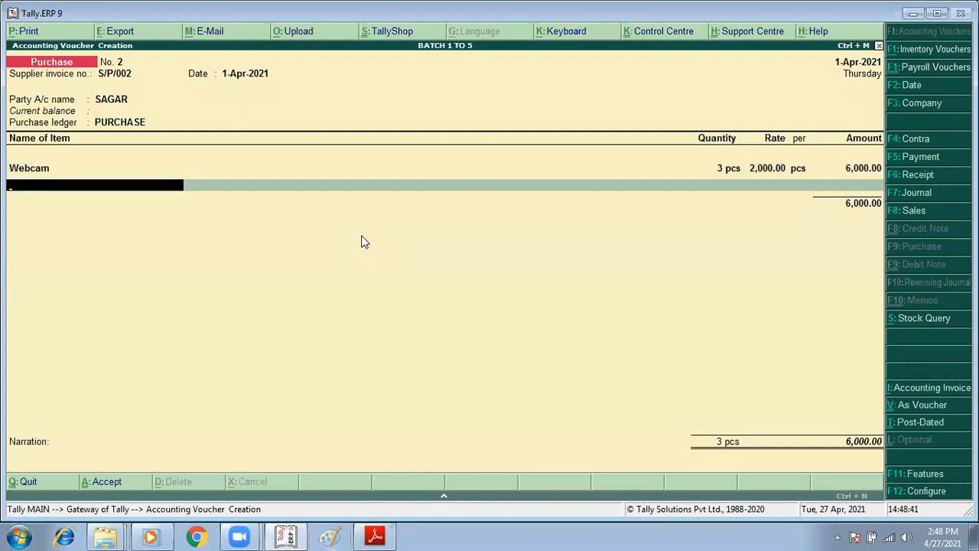
Step: Check the assignments PDF and add PENDRIVE to the voucher in the Chandigarh godown, 3 pcs at a rate of 700
{"action": "key", "text": "alt+Tab"}
{"action": "key", "text": "alt+Tab"}
{"action": "type", "text": "pe"}
{"action": "key", "text": "Return"}
{"action": "key", "text": "Return"}
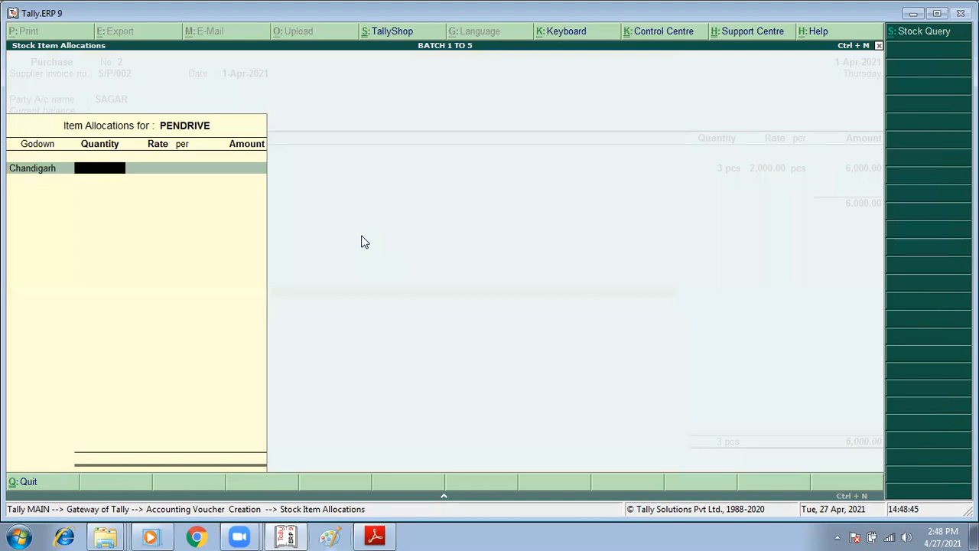
{"action": "type", "text": "3"}
{"action": "key", "text": "Return"}
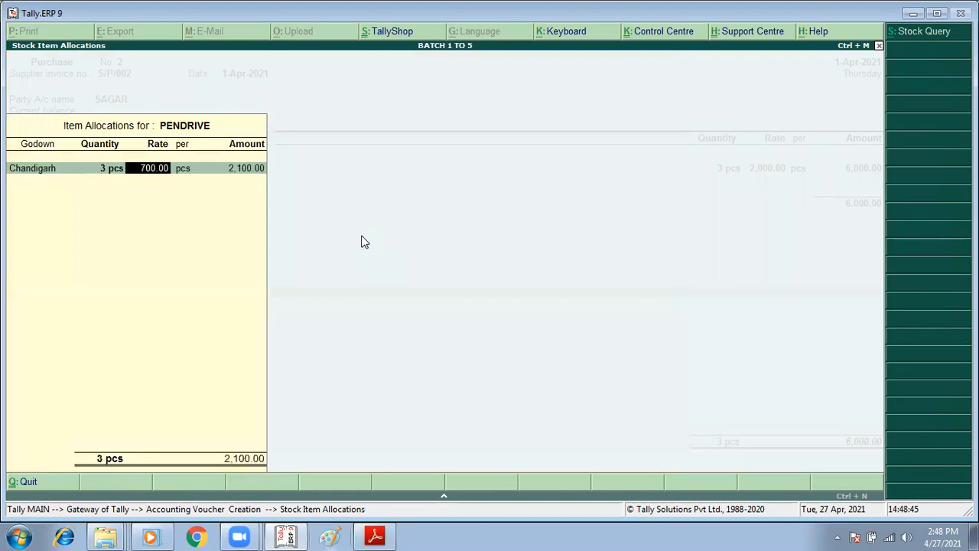
{"action": "key", "text": "Return"}
{"action": "key", "text": "Return"}
{"action": "key", "text": "Return"}
{"action": "key", "text": "Return"}
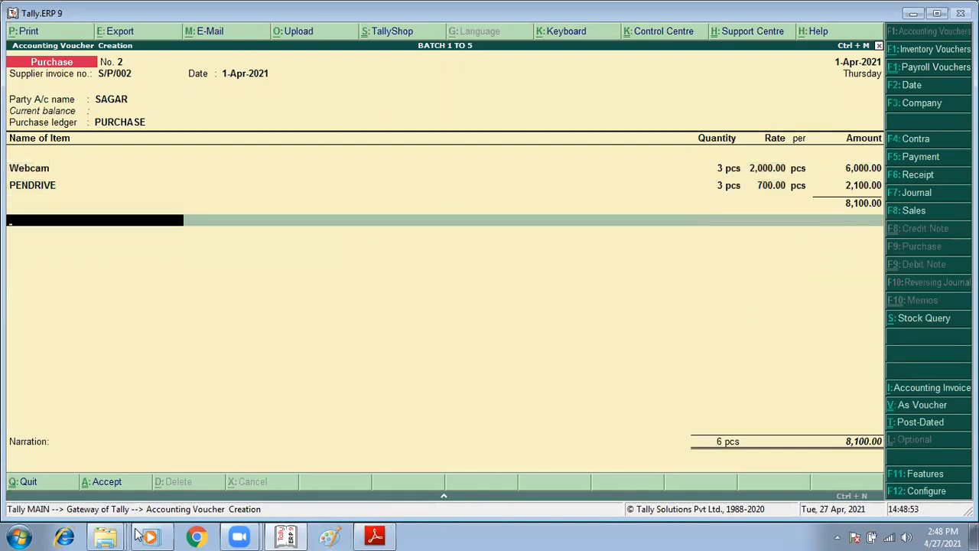
Step: End the item list, accept the SAGAR purchase voucher with a blank narration, and open a stock journal voucher
{"action": "key", "text": "Return"}
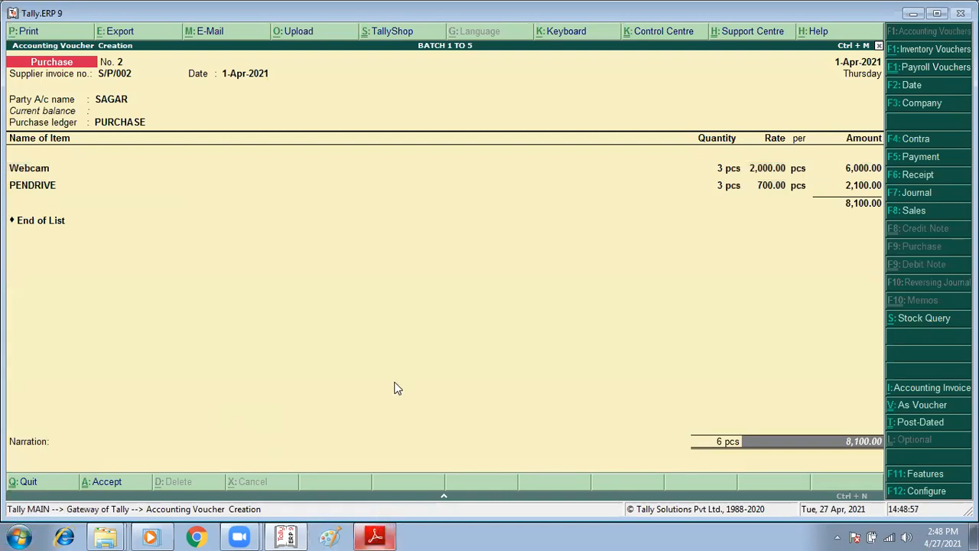
{"action": "key", "text": "Return"}
{"action": "key", "text": "Return"}
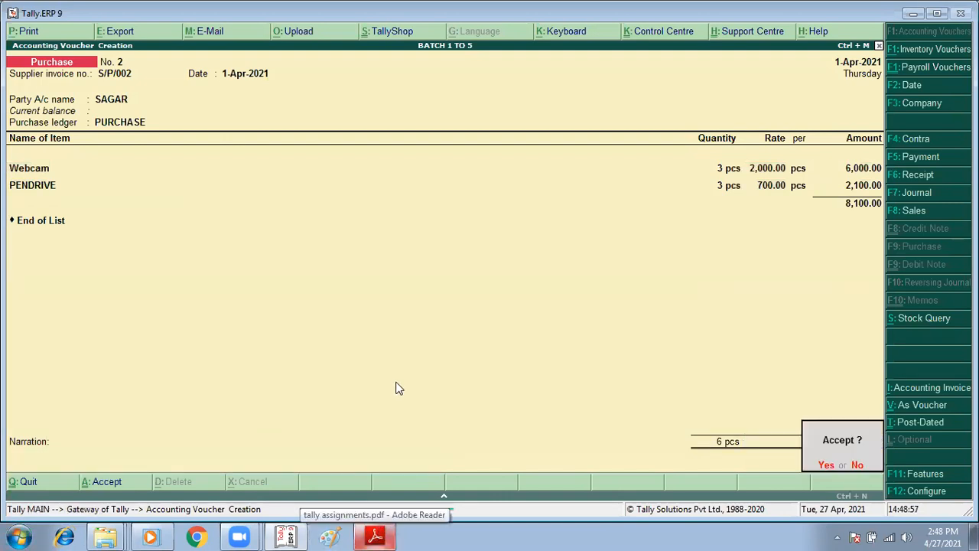
{"action": "key", "text": "Return"}
{"action": "key", "text": "alt+F7"}
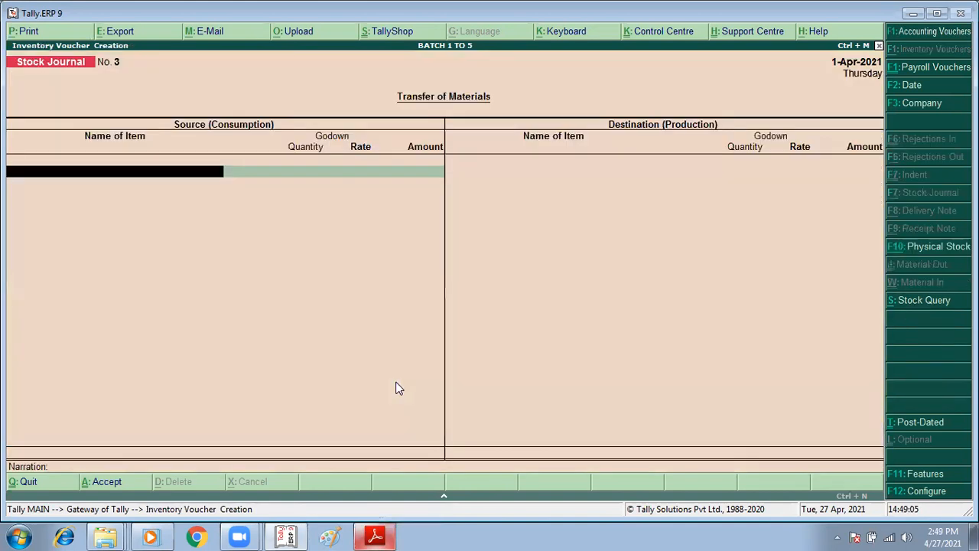
Step: Read the third purchase in the assignments PDF for its supplier, godown and reference number
{"action": "key", "text": "alt+Tab"}
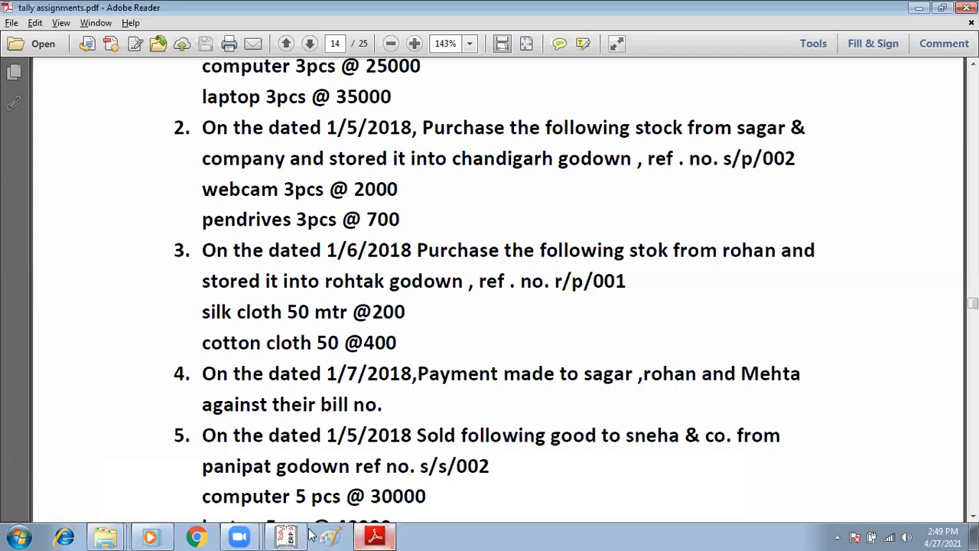
{"action": "left_click", "coordinate": [286, 537]}
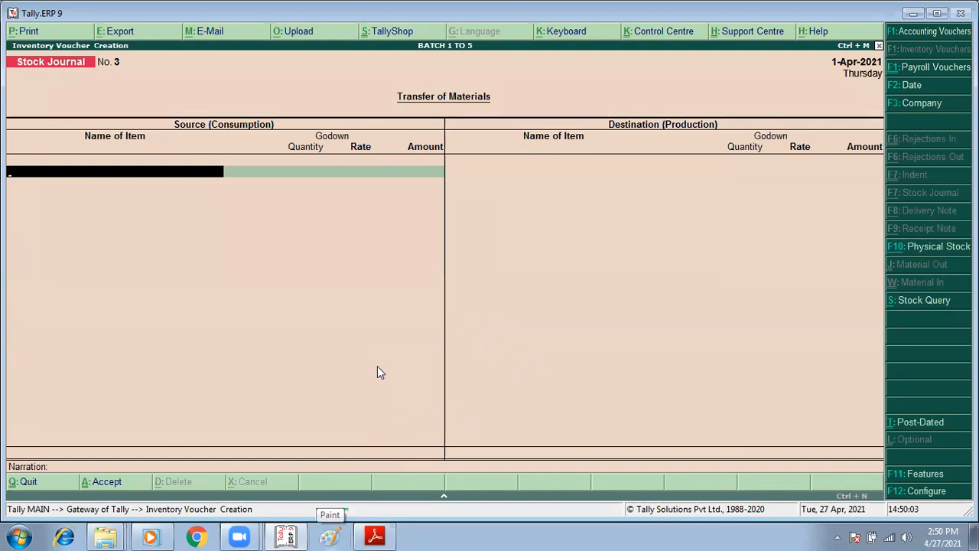
{"action": "key", "text": "alt+Tab"}
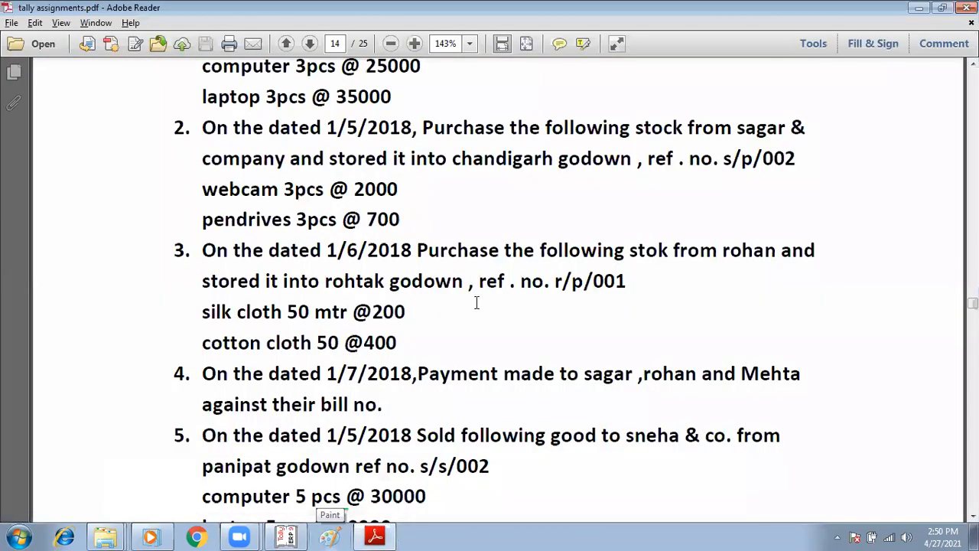
{"action": "scroll", "coordinate": [474, 302], "scroll_direction": "down", "scroll_amount": 4}
{"action": "scroll", "coordinate": [475, 302], "scroll_direction": "up", "scroll_amount": 3}
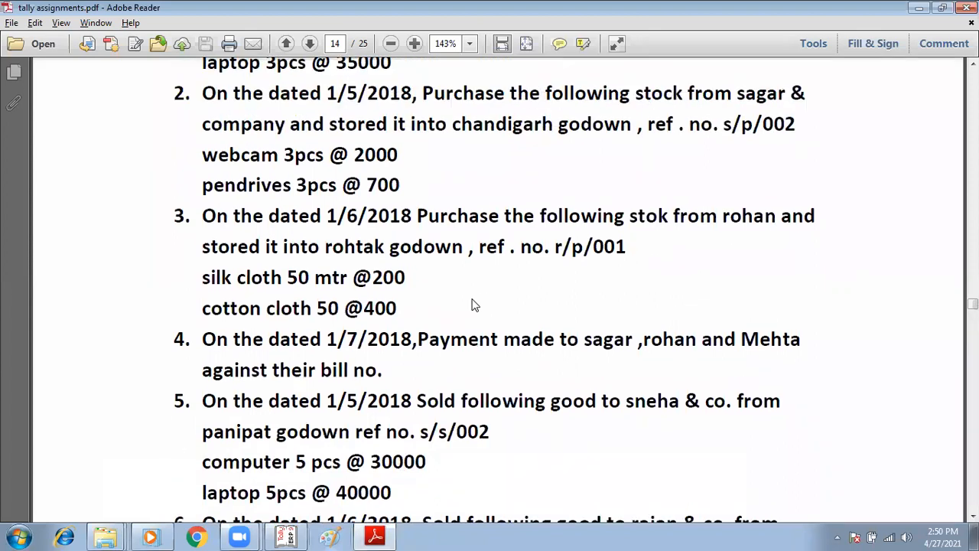
{"action": "left_click", "coordinate": [428, 219]}
{"action": "left_click_drag", "start_coordinate": [703, 216], "coordinate": [758, 216]}
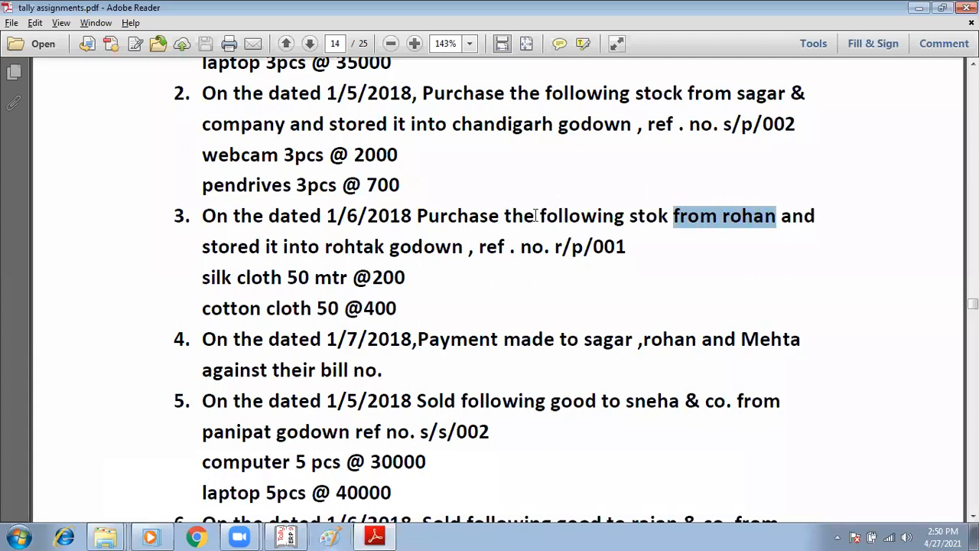
{"action": "left_click", "coordinate": [496, 232]}
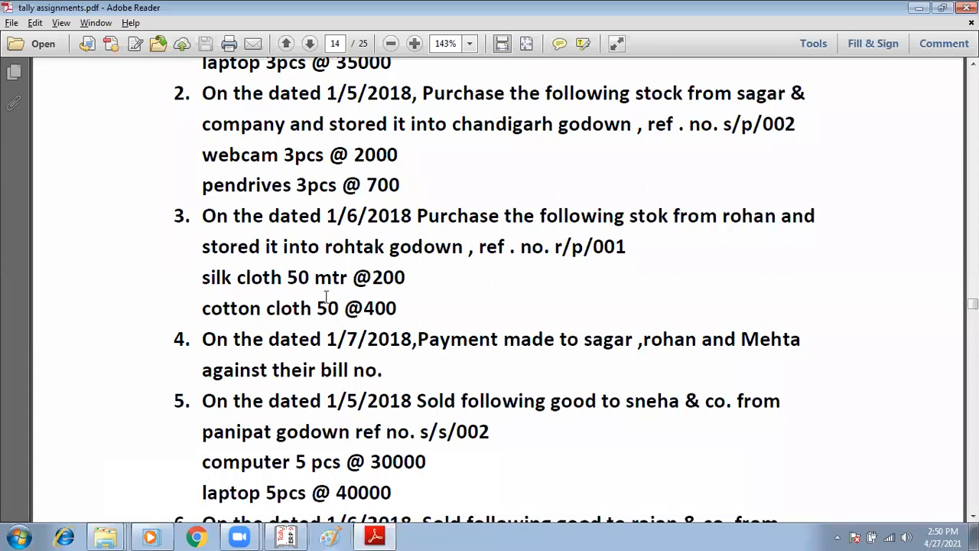
Step: Start another purchase voucher in Tally and review the silk cloth and cotton cloth lines of the third purchase in the assignments PDF
{"action": "key", "text": "alt+Tab"}
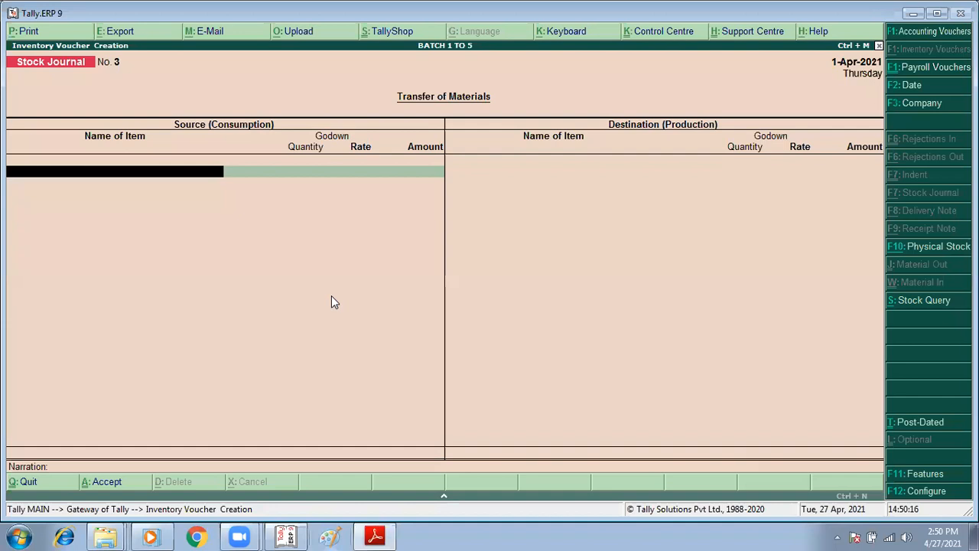
{"action": "key", "text": "F9"}
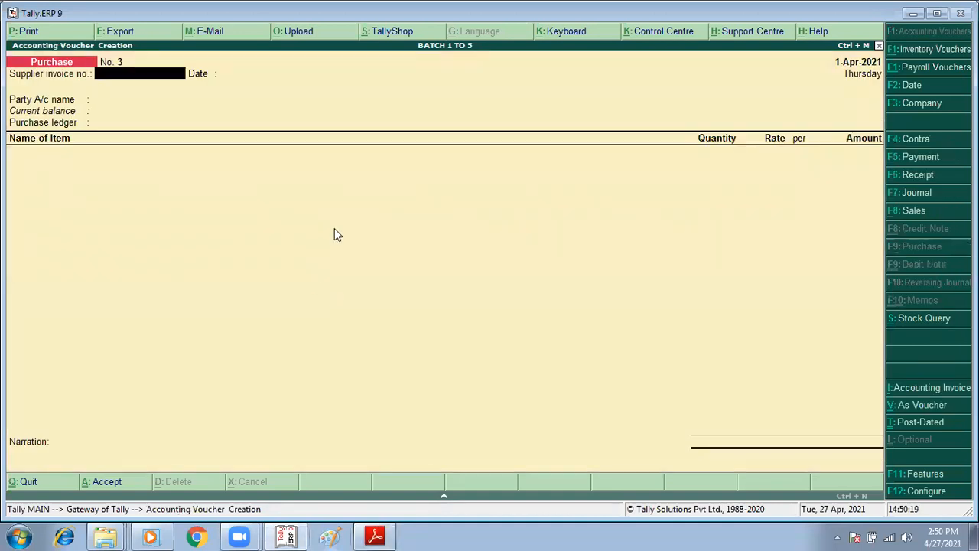
{"action": "key", "text": "alt+Tab"}
{"action": "scroll", "coordinate": [284, 302], "scroll_direction": "down", "scroll_amount": 1}
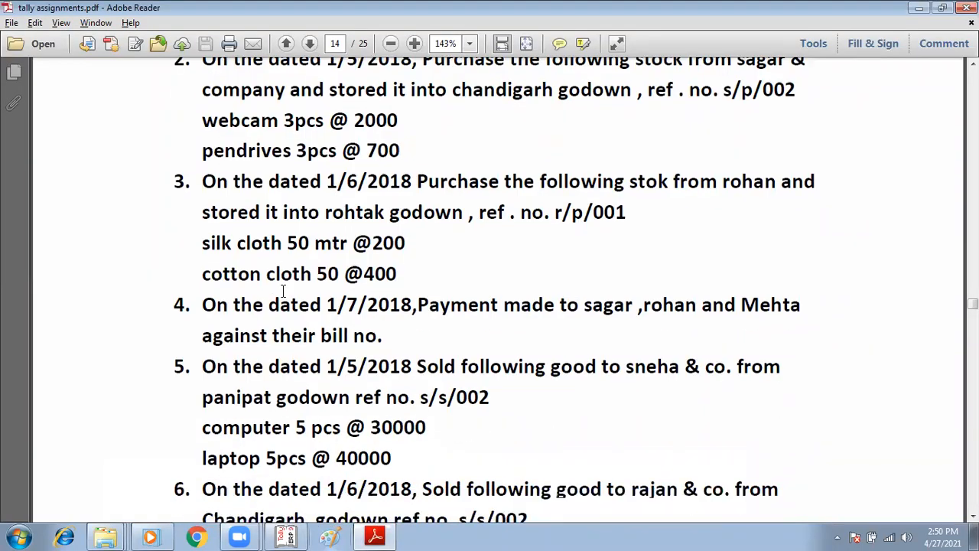
{"action": "left_click_drag", "start_coordinate": [205, 245], "coordinate": [283, 245]}
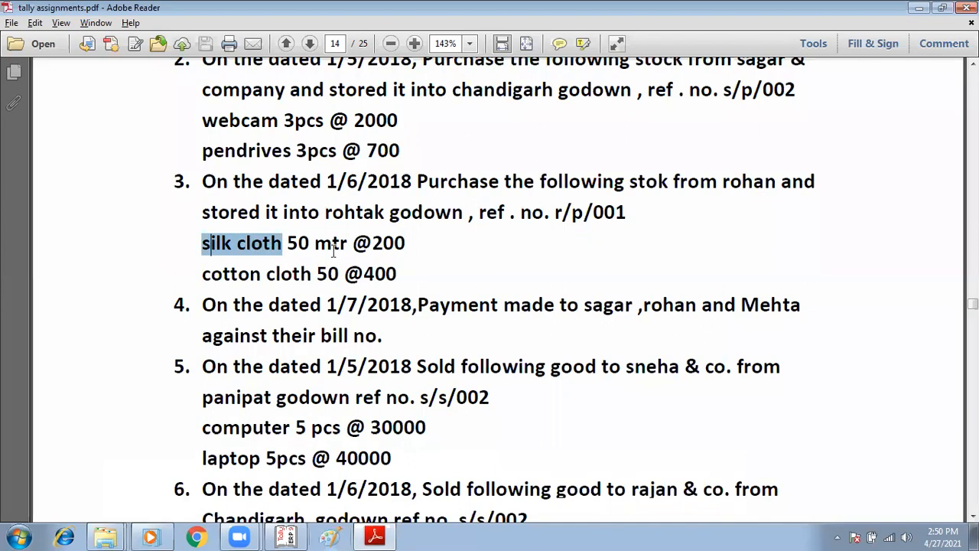
{"action": "left_click_drag", "start_coordinate": [375, 281], "coordinate": [336, 260]}
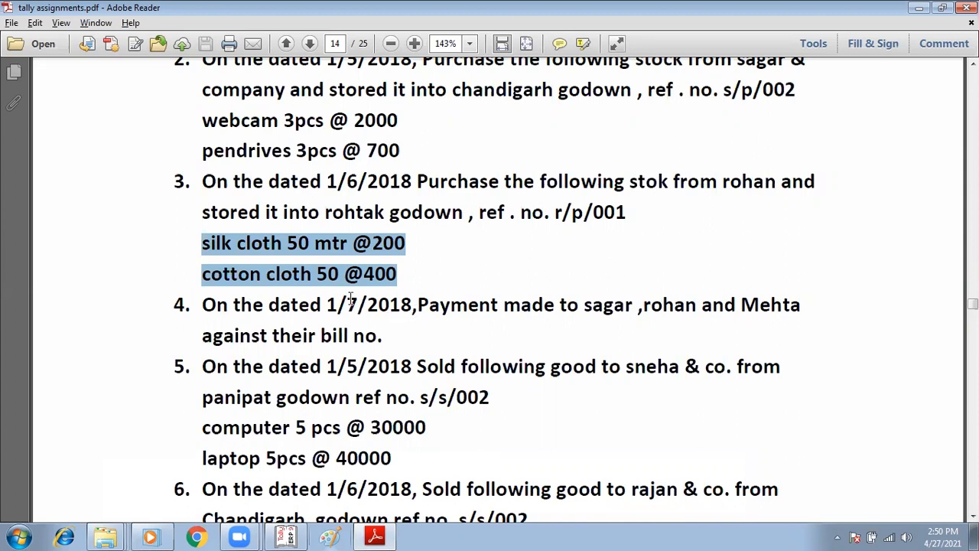
Step: Read task 4 in the assignments PDF on paying the suppliers against their bill numbers, and review the related purchase entries above it
{"action": "left_click", "coordinate": [289, 306]}
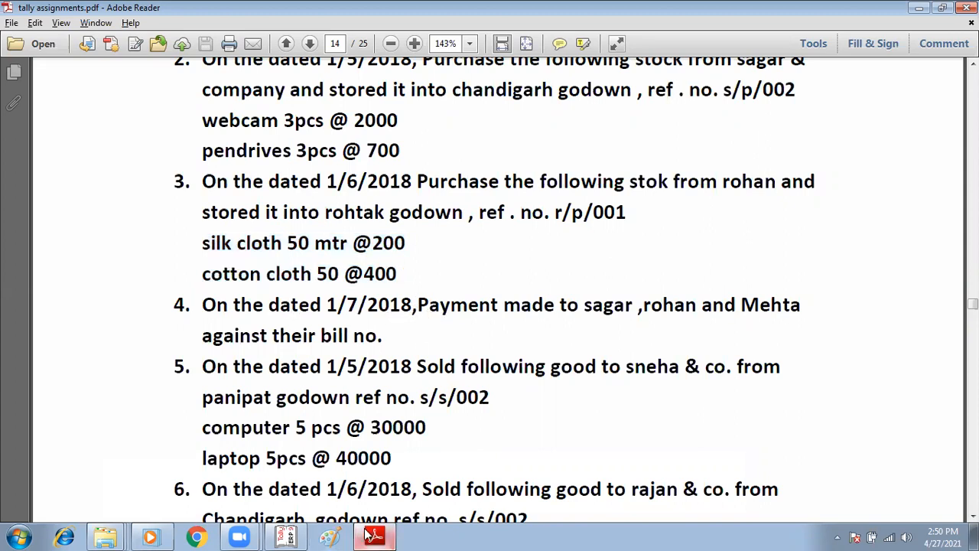
{"action": "left_click_drag", "start_coordinate": [417, 305], "coordinate": [557, 314]}
{"action": "left_click", "coordinate": [591, 305]}
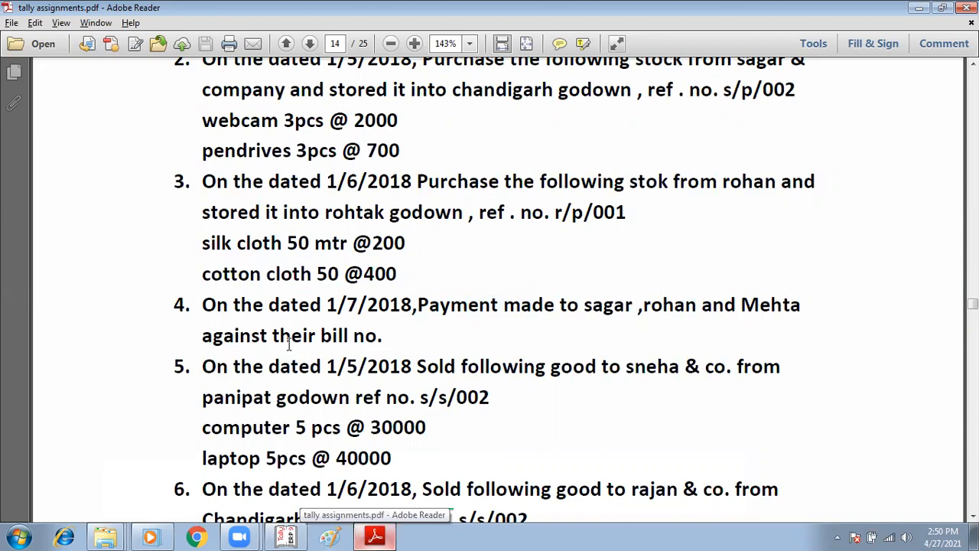
{"action": "scroll", "coordinate": [663, 307], "scroll_direction": "up", "scroll_amount": 2}
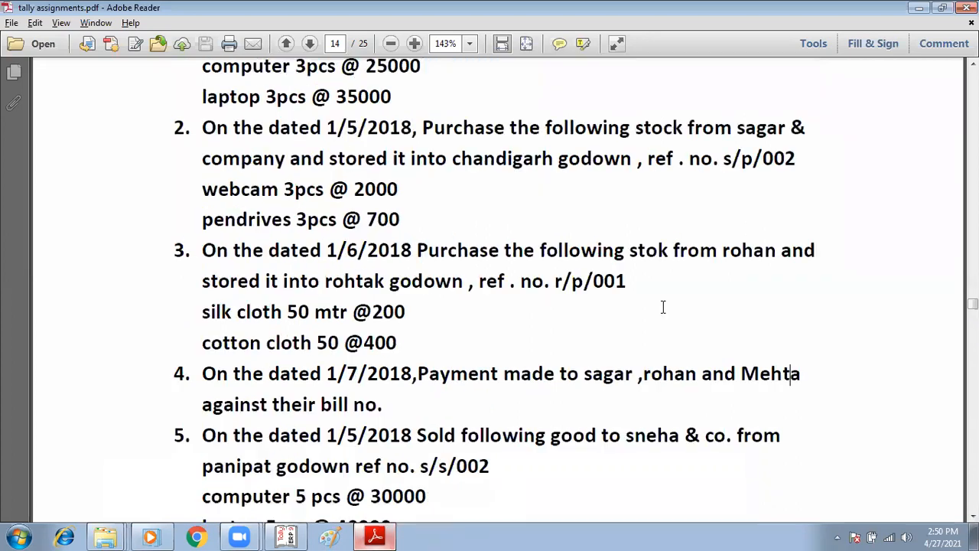
{"action": "scroll", "coordinate": [663, 307], "scroll_direction": "up", "scroll_amount": 1}
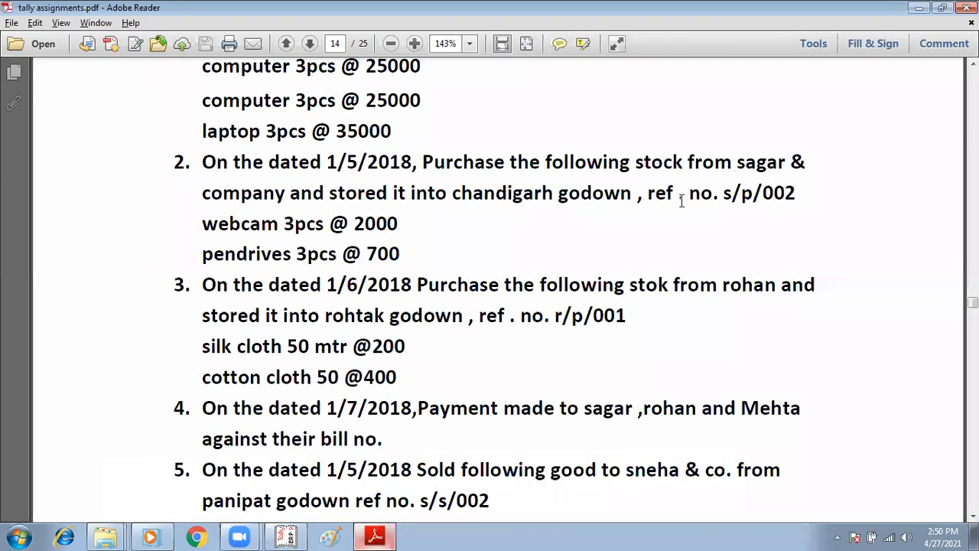
{"action": "scroll", "coordinate": [681, 203], "scroll_direction": "up", "scroll_amount": 10}
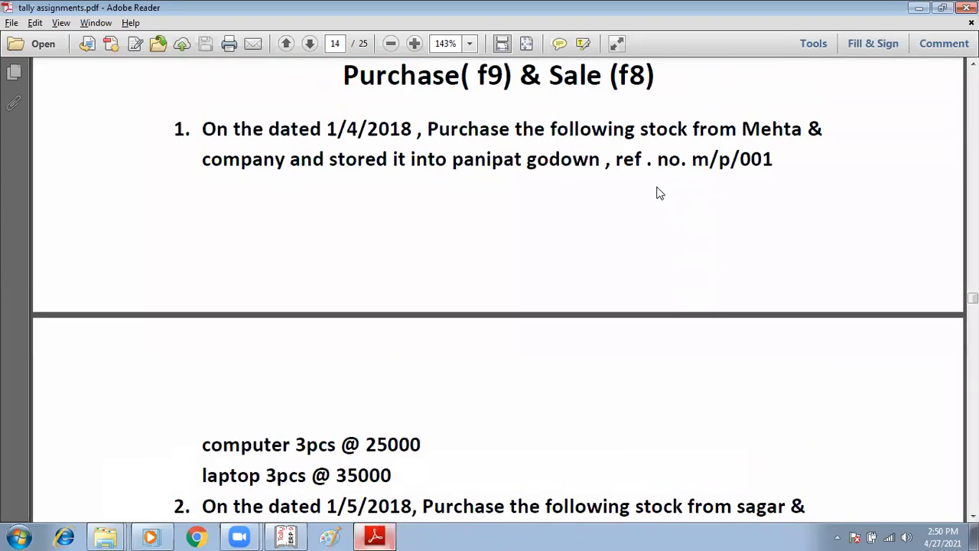
{"action": "scroll", "coordinate": [659, 179], "scroll_direction": "down", "scroll_amount": 9}
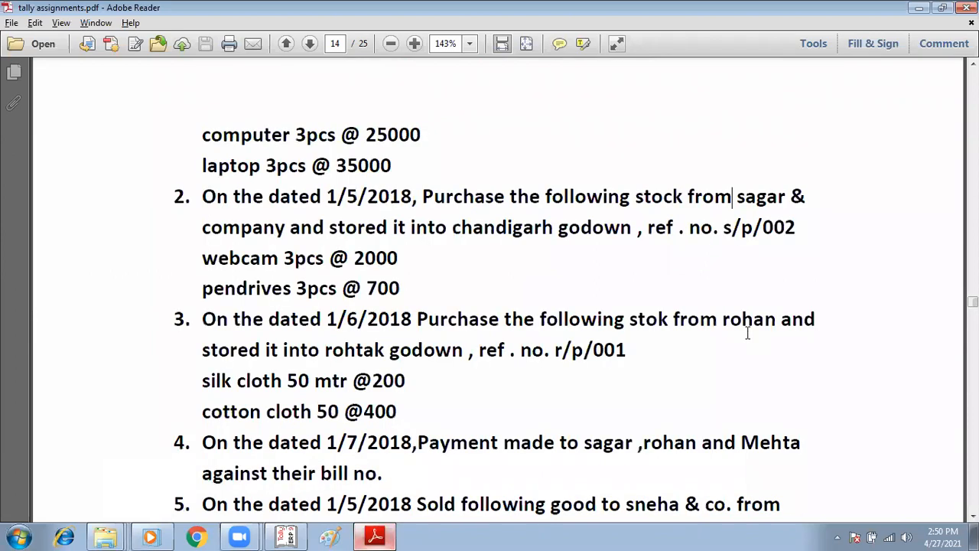
{"action": "scroll", "coordinate": [608, 282], "scroll_direction": "down", "scroll_amount": 5}
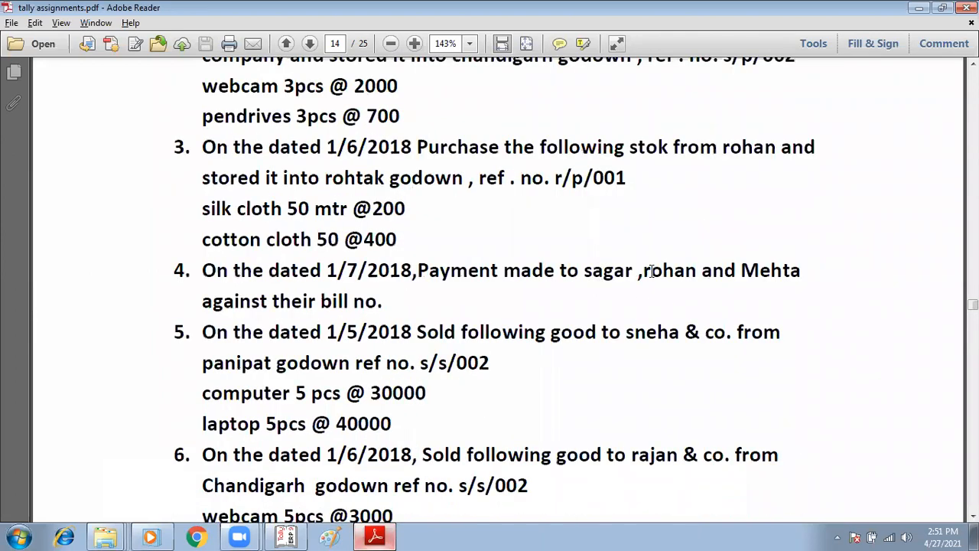
{"action": "left_click", "coordinate": [769, 271]}
Step: Switch to Tally, start a payment voucher and debit the SAGAR ledger with 8100
{"action": "key", "text": "alt+Tab"}
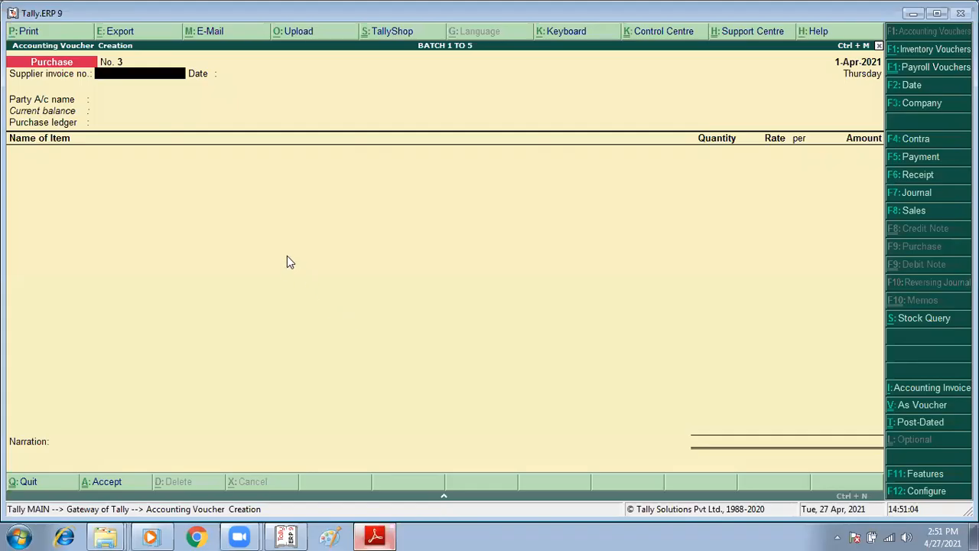
{"action": "key", "text": "F5"}
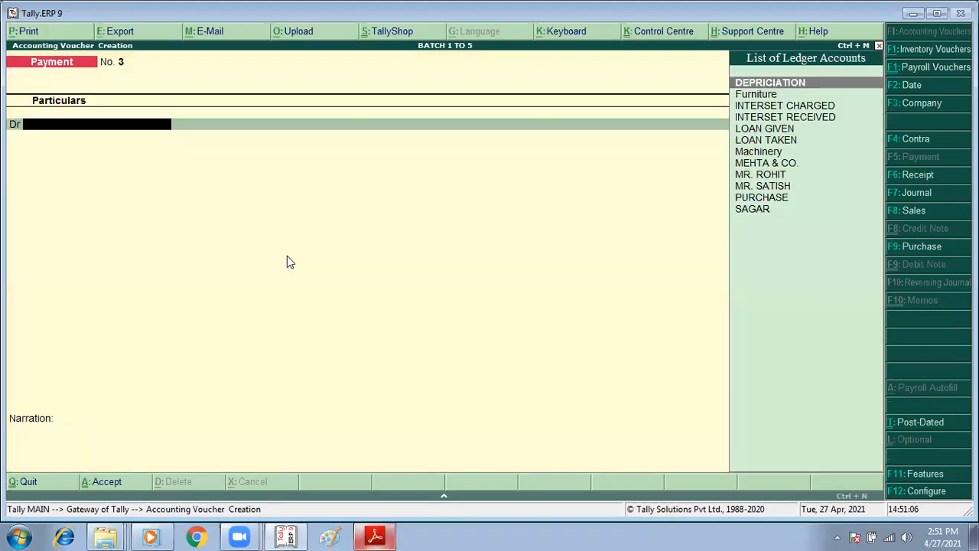
{"action": "type", "text": "SA"}
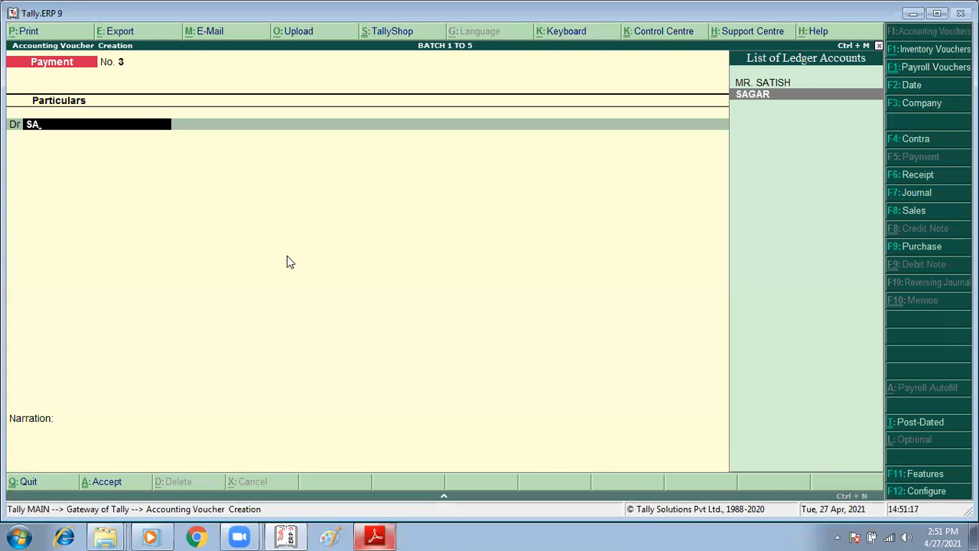
{"action": "key", "text": "Return"}
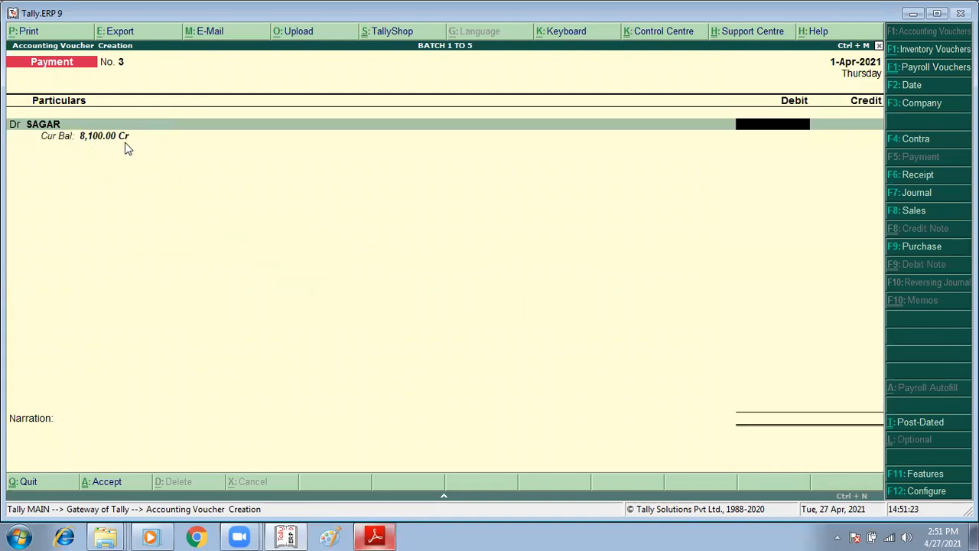
{"action": "type", "text": "8100"}
{"action": "key", "text": "Return"}
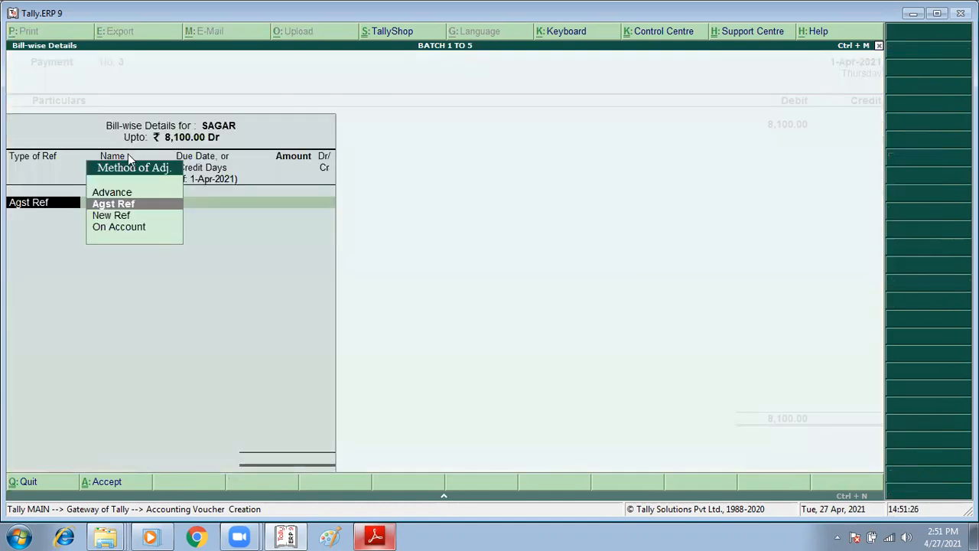
Step: Allocate SAGAR's full amount as Agst Ref to the pending bill S/P/002 and complete the bill-wise details
{"action": "key", "text": "Return"}
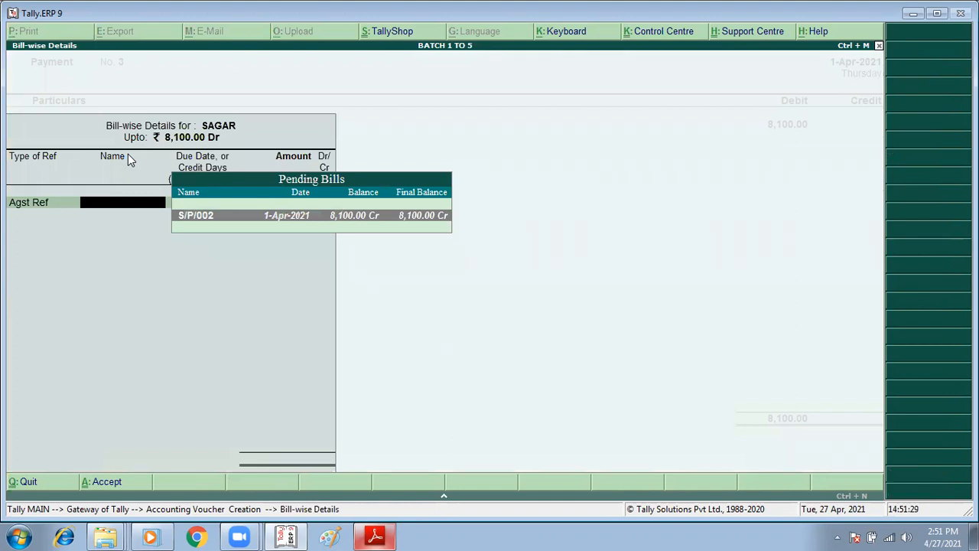
{"action": "key", "text": "Return"}
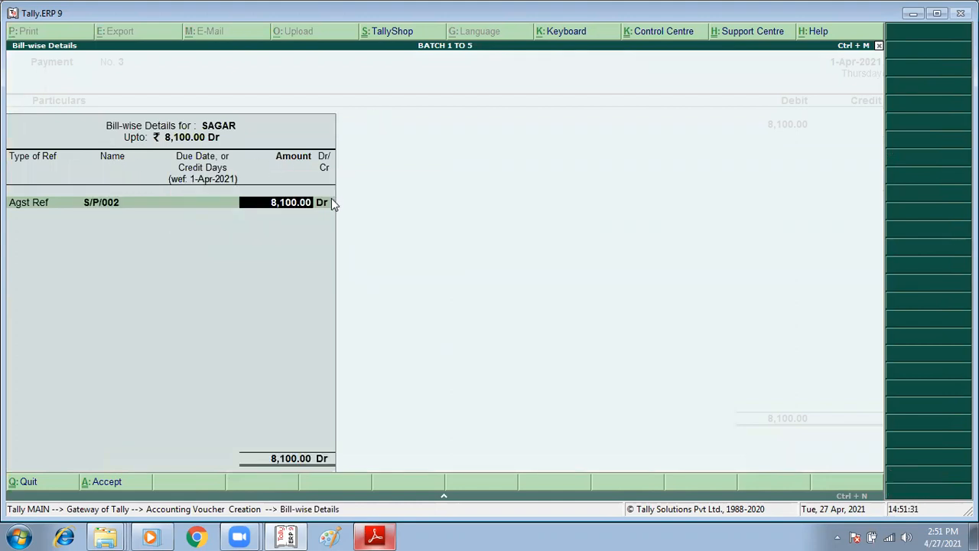
{"action": "key", "text": "Return"}
{"action": "key", "text": "Return"}
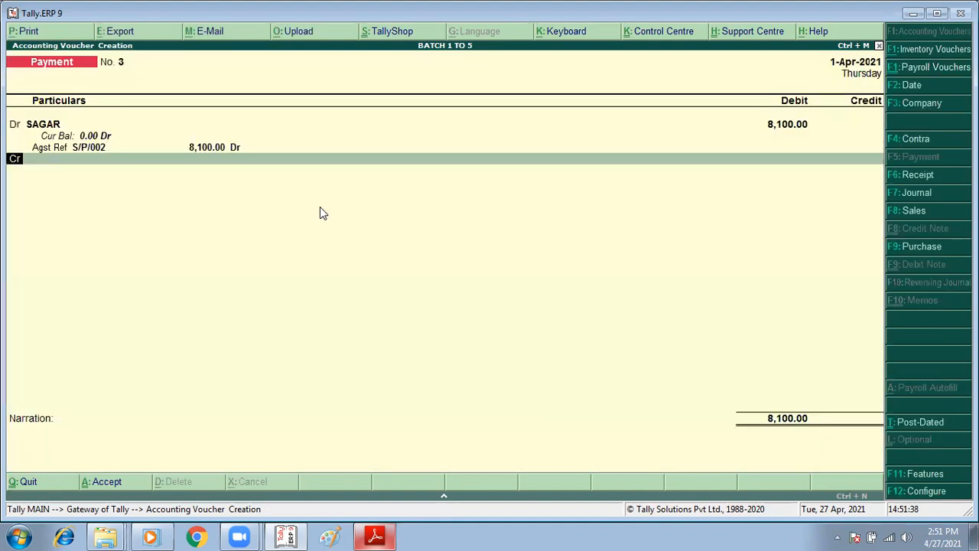
Step: Check the payees in the assignments PDF and add a second debit line for MEHTA & CO. with 180000
{"action": "type", "text": "D"}
{"action": "key", "text": "Return"}
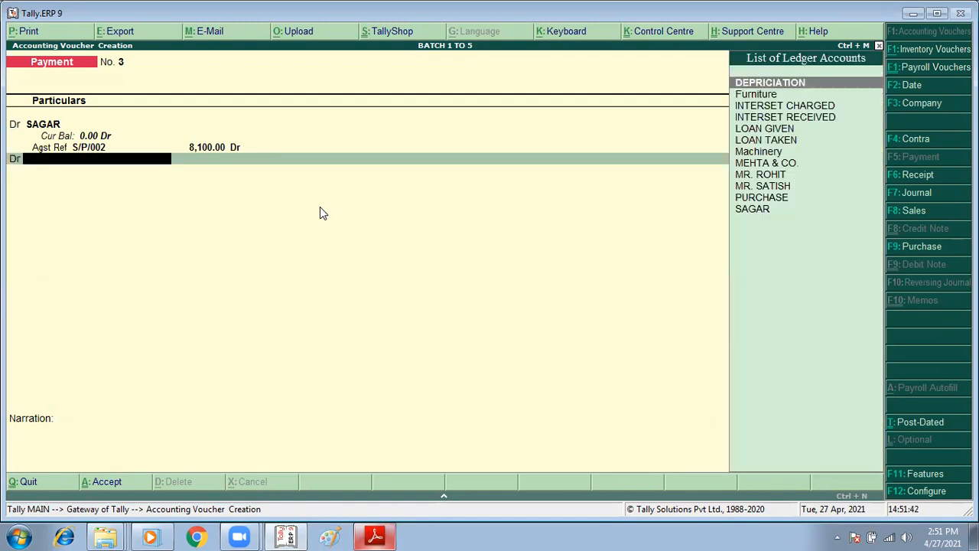
{"action": "key", "text": "alt+Tab"}
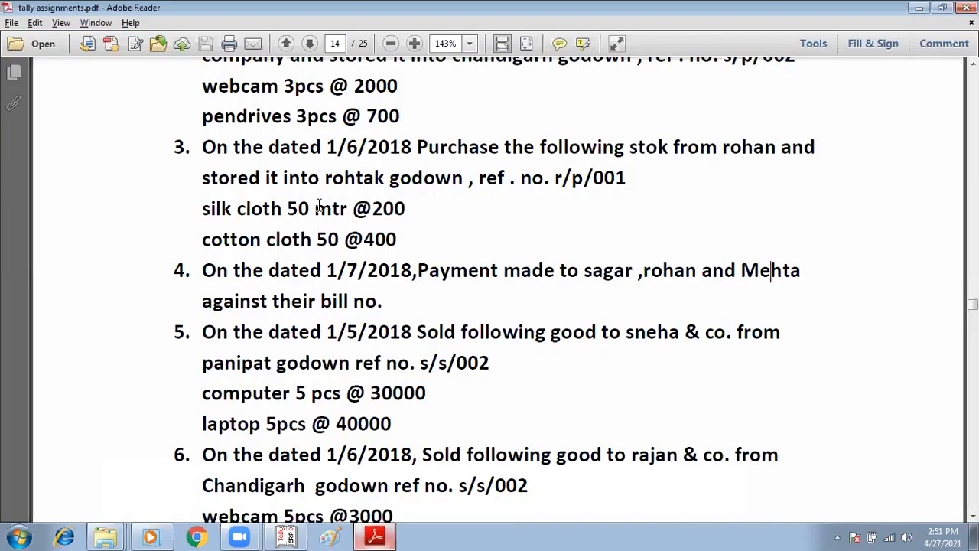
{"action": "key", "text": "alt+Tab"}
{"action": "type", "text": "M"}
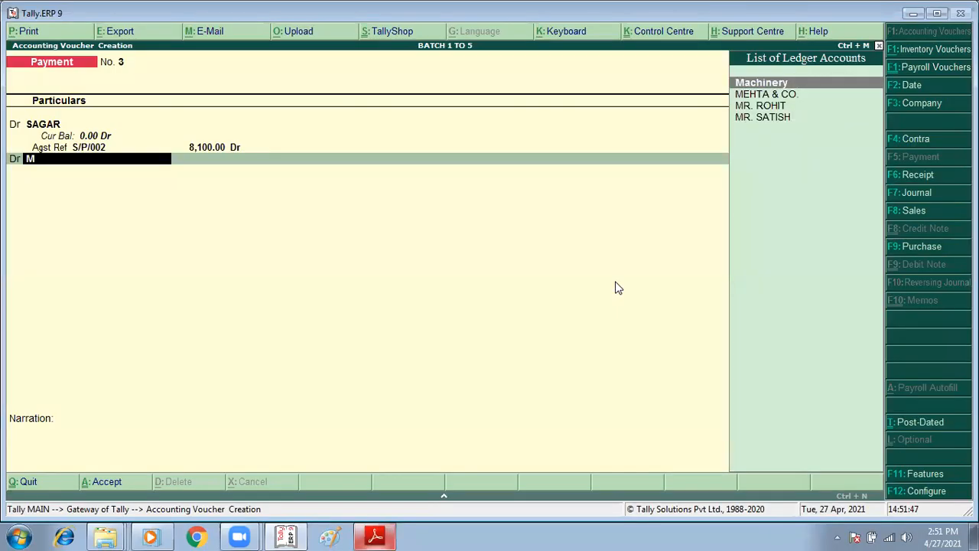
{"action": "key", "text": "Down"}
{"action": "key", "text": "Return"}
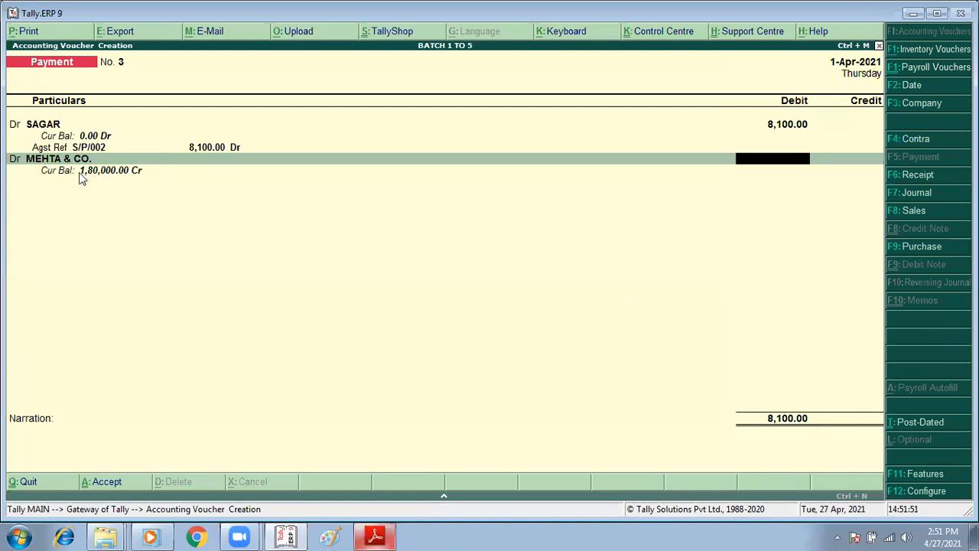
{"action": "type", "text": "180000"}
{"action": "key", "text": "Return"}
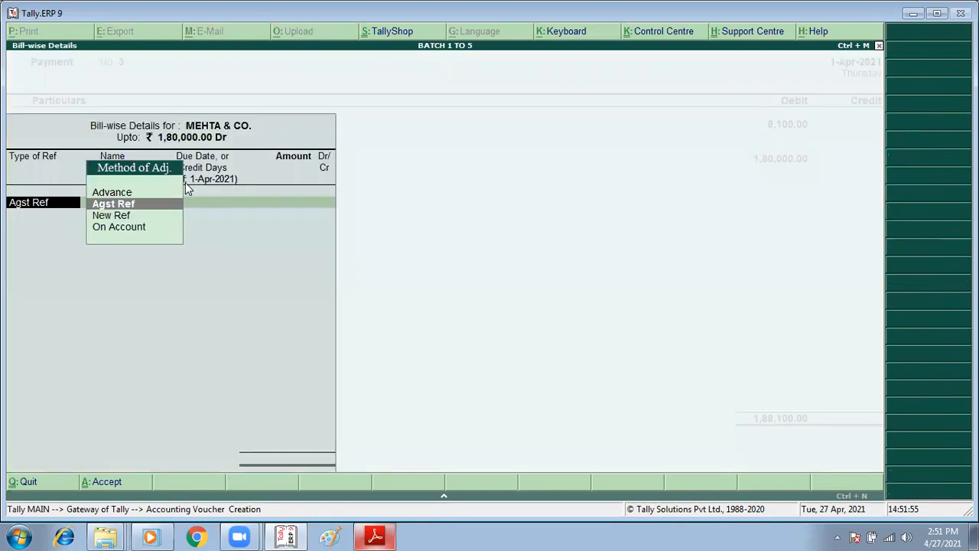
Step: Allocate the MEHTA & CO. amount as Agst Ref to bill M/P/001 and complete its bill-wise details
{"action": "key", "text": "Return"}
{"action": "key", "text": "Return"}
{"action": "key", "text": "Return"}
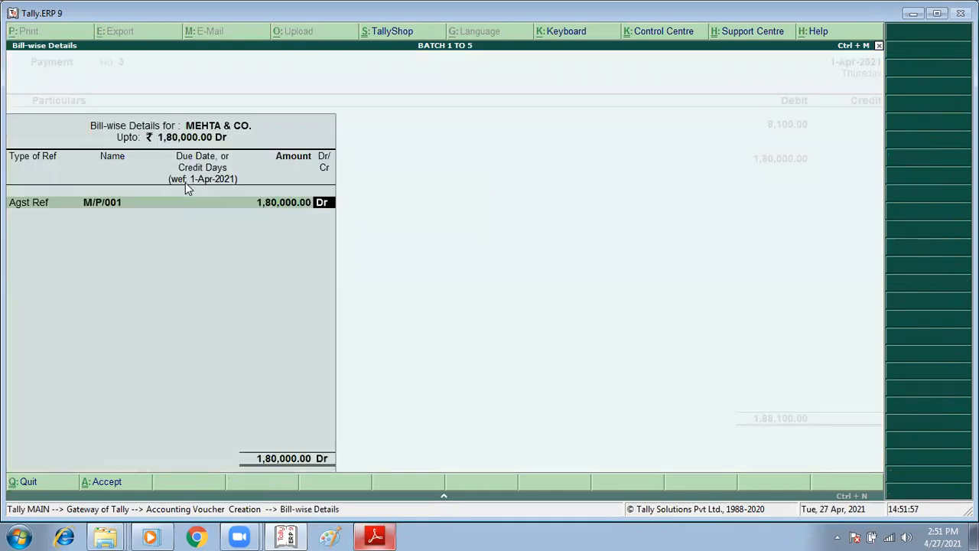
{"action": "key", "text": "Return"}
{"action": "key", "text": "Return"}
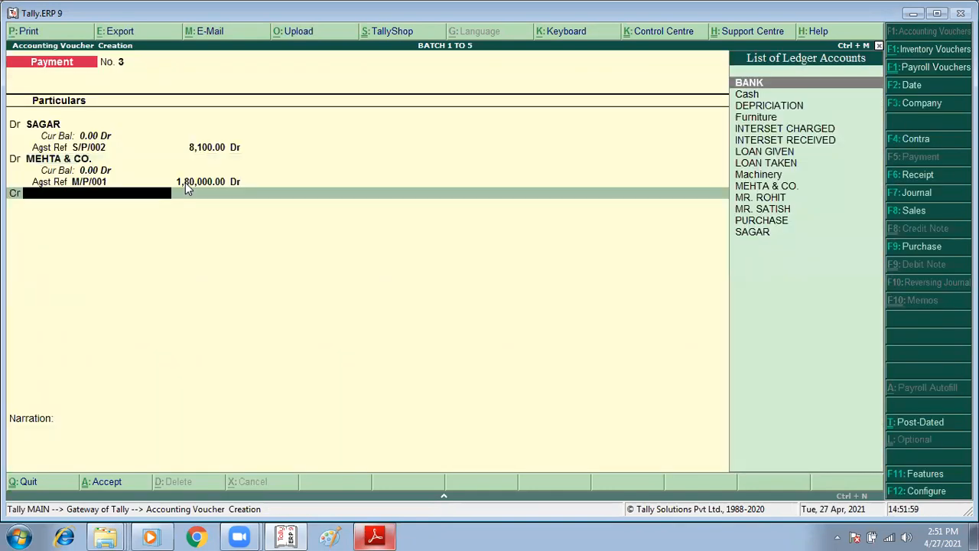
Step: Credit BANK with 1,88,100 by cheque, instrument number 098762, dated 1-Apr-2021, and accept the payment voucher with a blank narration
{"action": "key", "text": "alt+Tab"}
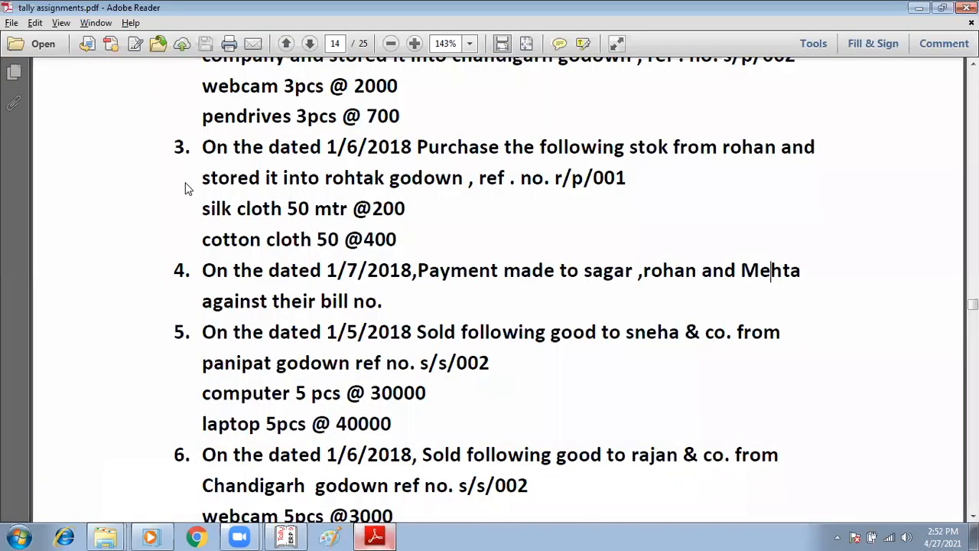
{"action": "key", "text": "alt+Tab"}
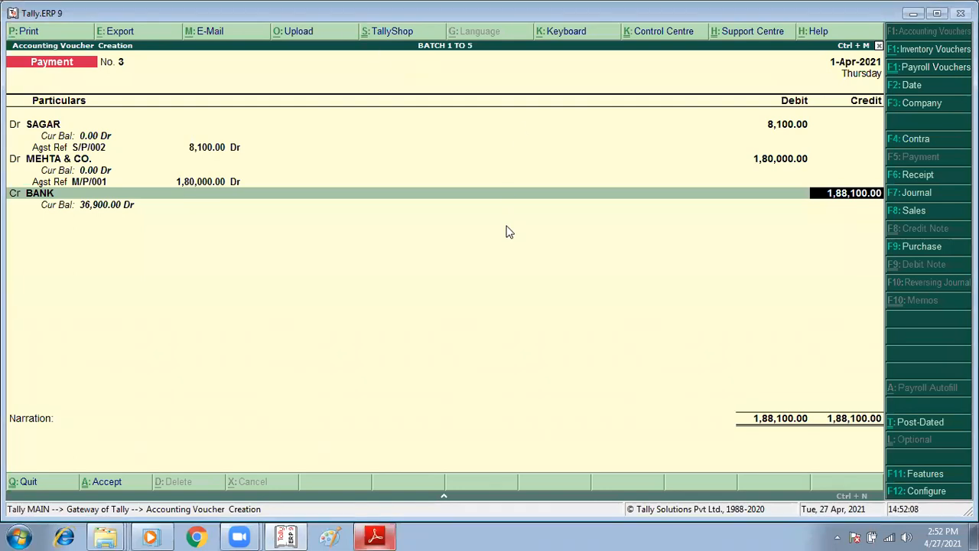
{"action": "key", "text": "Return"}
{"action": "key", "text": "Return"}
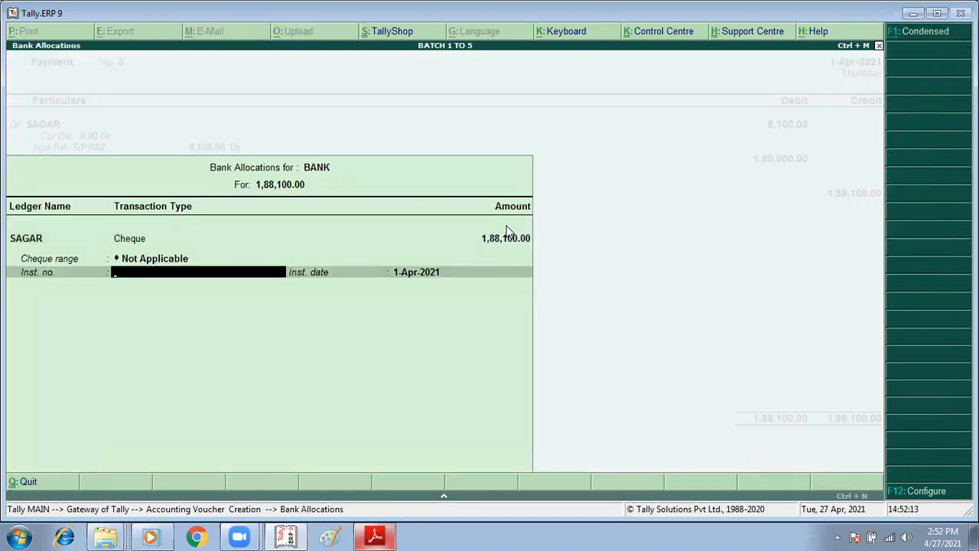
{"action": "type", "text": "098762"}
{"action": "key", "text": "Return"}
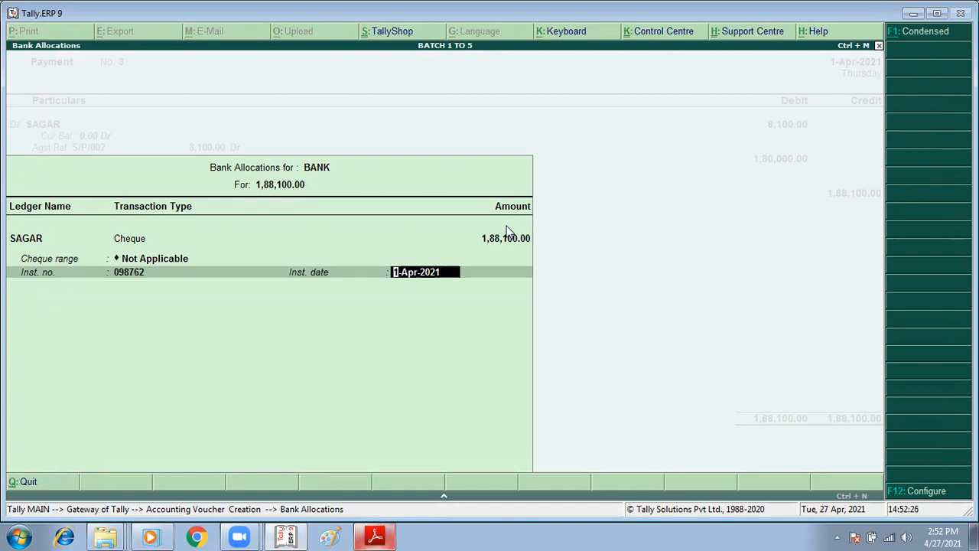
{"action": "key", "text": "Return"}
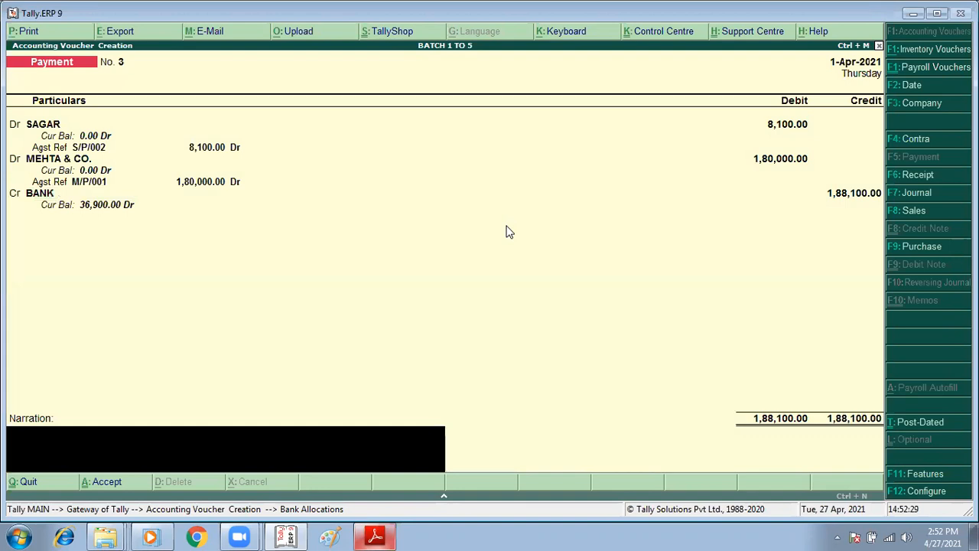
{"action": "key", "text": "Return"}
{"action": "key", "text": "Return"}
Step: Go back through the saved vouchers to the SAGAR purchase voucher with supplier invoice number S/P/002
{"action": "key", "text": "alt+F7"}
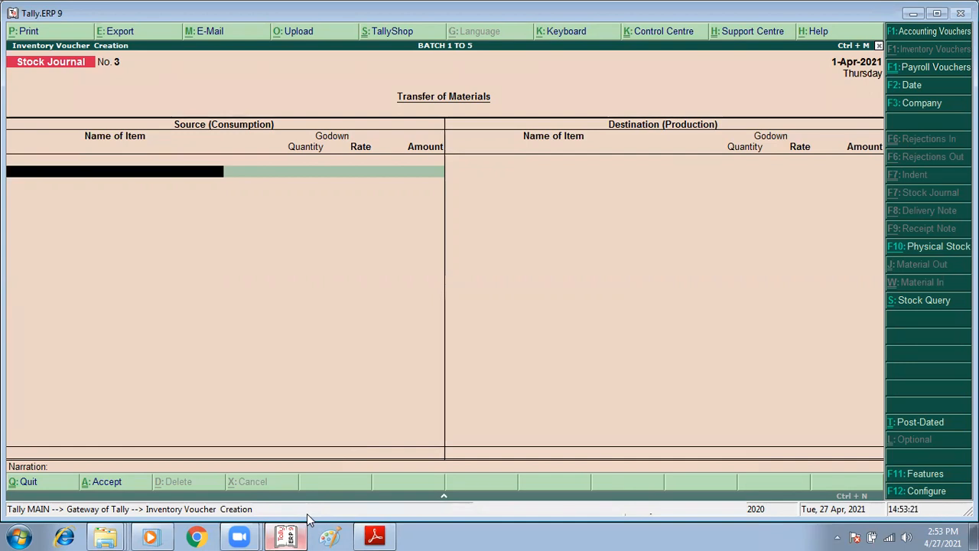
{"action": "key", "text": "F9"}
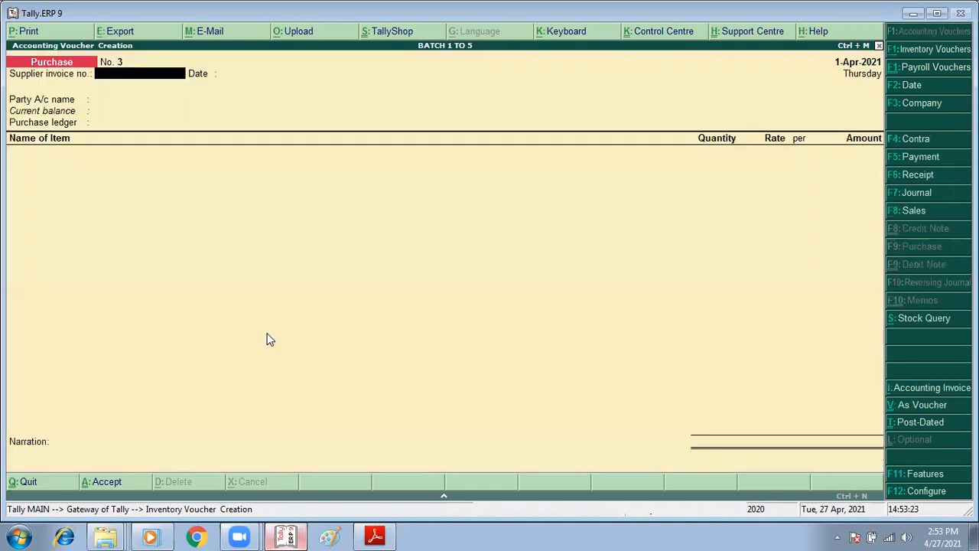
{"action": "key", "text": "Page_Up"}
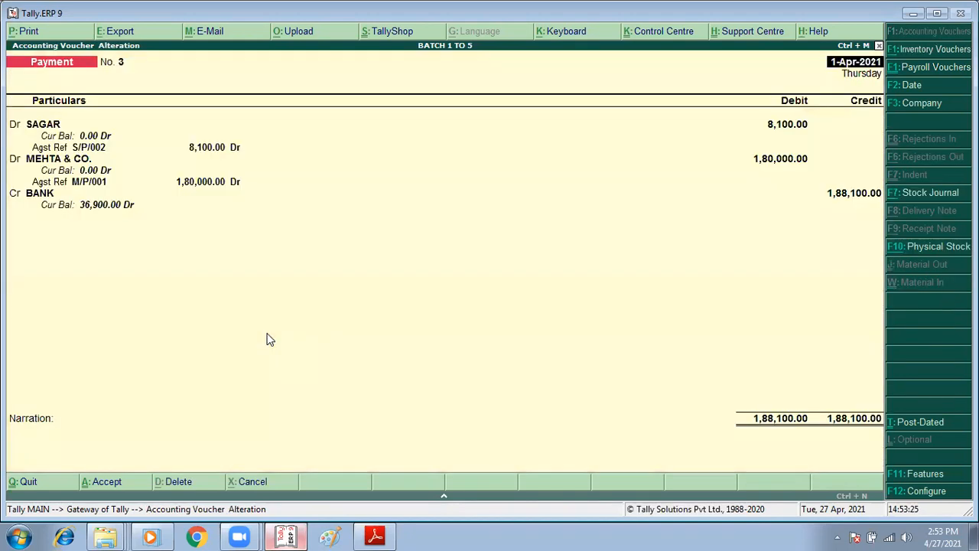
{"action": "key", "text": "Page_Up"}
{"action": "key", "text": "Return"}
{"action": "key", "text": "Return"}
{"action": "key", "text": "Return"}
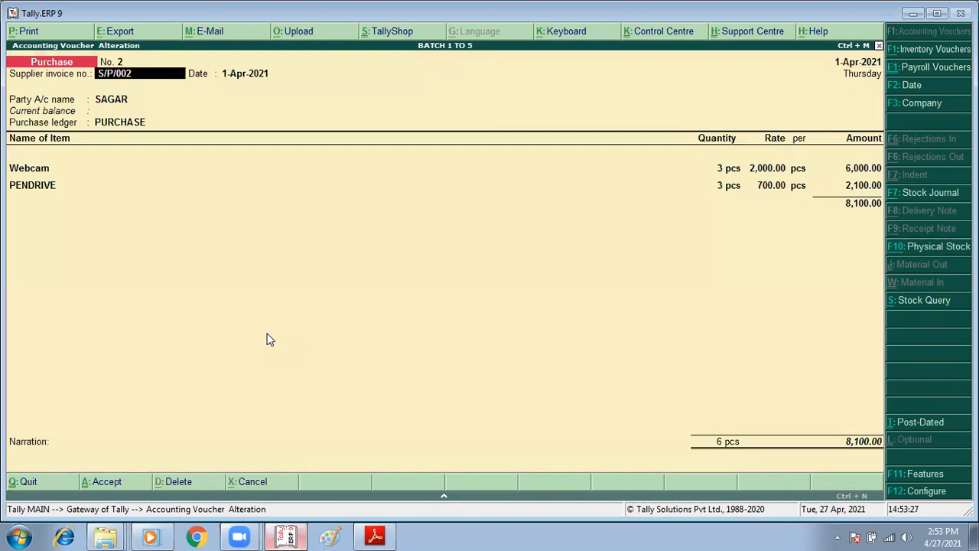
Step: Review the party details and purchase ledger of the SAGAR purchase voucher S/P/002
{"action": "key", "text": "Return"}
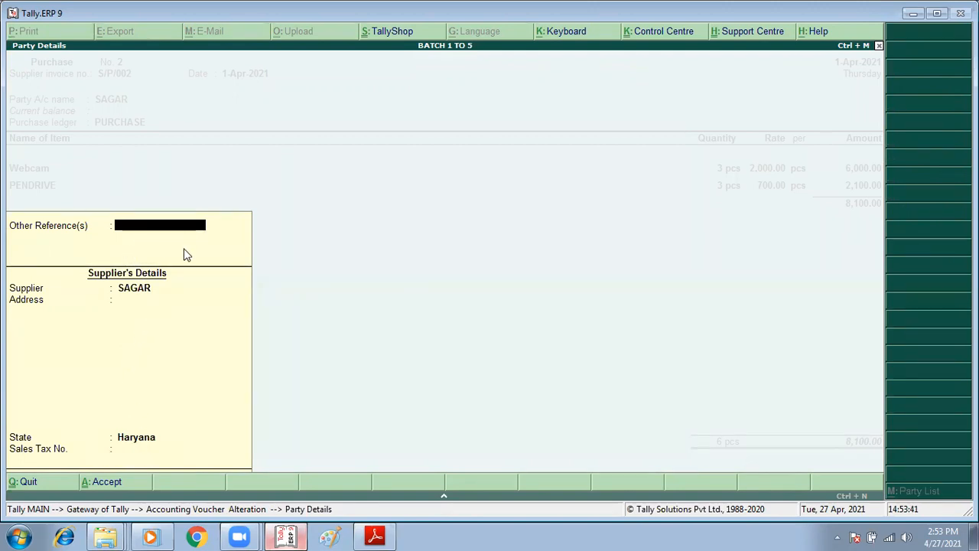
{"action": "key", "text": "Escape"}
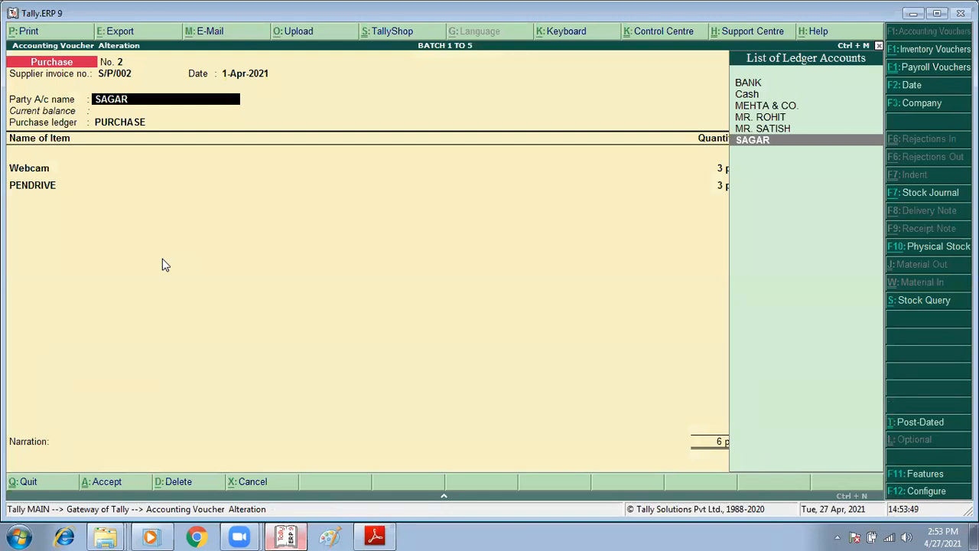
{"action": "key", "text": "Return"}
{"action": "key", "text": "Return"}
{"action": "key", "text": "Return"}
{"action": "key", "text": "Return"}
{"action": "key", "text": "Return"}
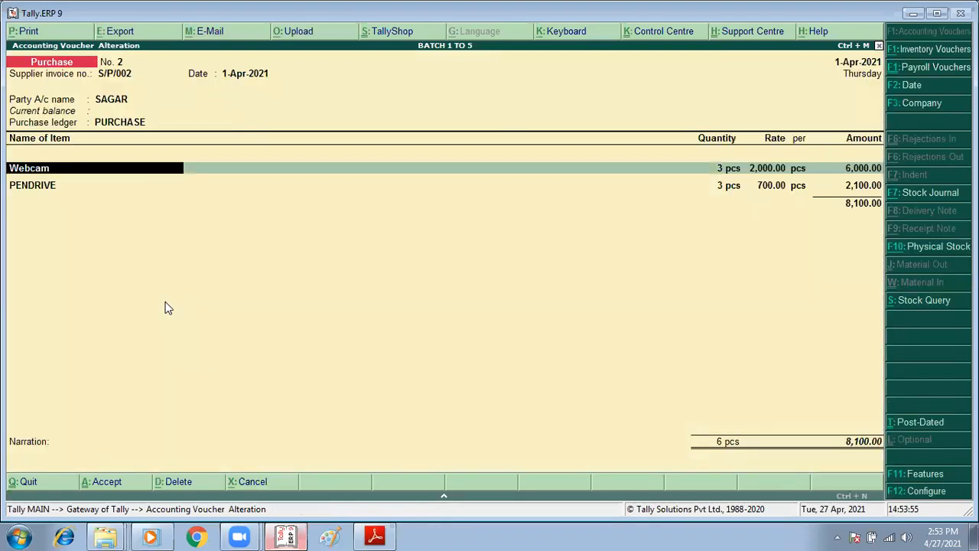
Step: Review the godown allocation of the Webcam line and go back to the voucher's supplier invoice date
{"action": "key", "text": "Return"}
{"action": "key", "text": "Return"}
{"action": "key", "text": "Return"}
{"action": "key", "text": "Return"}
{"action": "key", "text": "Return"}
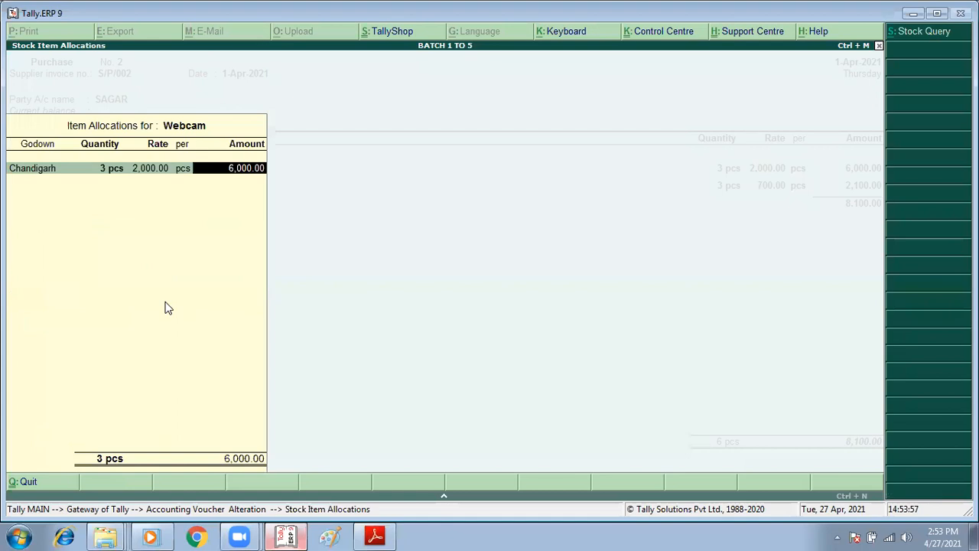
{"action": "key", "text": "Return"}
{"action": "key", "text": "Return"}
{"action": "key", "text": "Return"}
{"action": "key", "text": "Return"}
{"action": "key", "text": "Return"}
{"action": "key", "text": "Return"}
{"action": "key", "text": "Return"}
{"action": "key", "text": "BackSpace"}
{"action": "key", "text": "BackSpace"}
{"action": "key", "text": "BackSpace"}
{"action": "key", "text": "BackSpace"}
{"action": "key", "text": "BackSpace"}
{"action": "key", "text": "BackSpace"}
{"action": "key", "text": "BackSpace"}
{"action": "key", "text": "BackSpace"}
{"action": "key", "text": "BackSpace"}
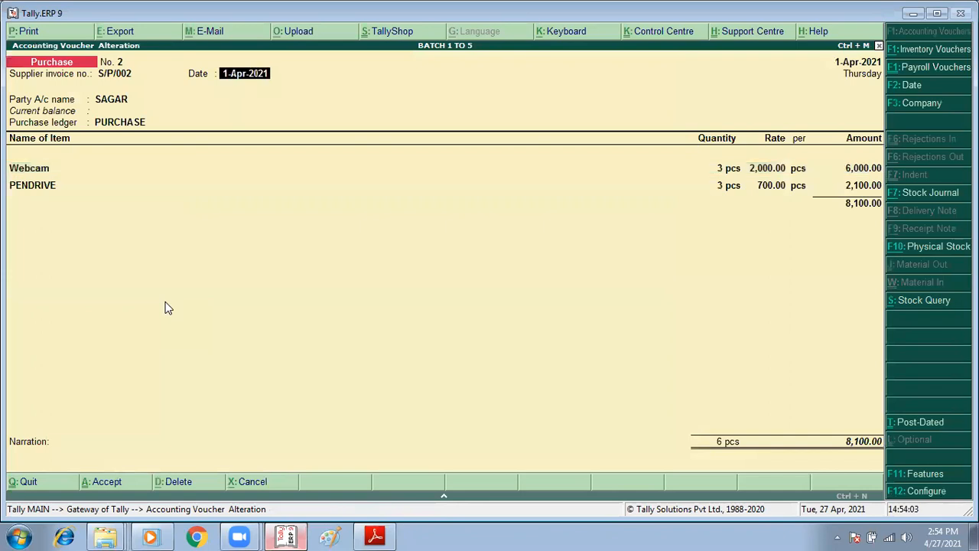
Step: Open the SAGAR party ledger for alteration and review its mailing, state, bank and PAN/IT fields
{"action": "key", "text": "Return"}
{"action": "key", "text": "ctrl+Return"}
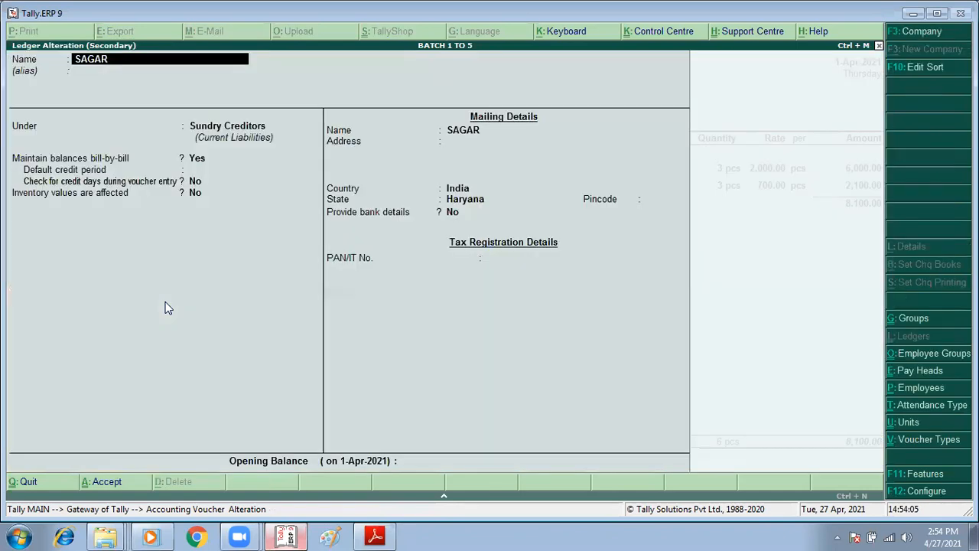
{"action": "key", "text": "Return"}
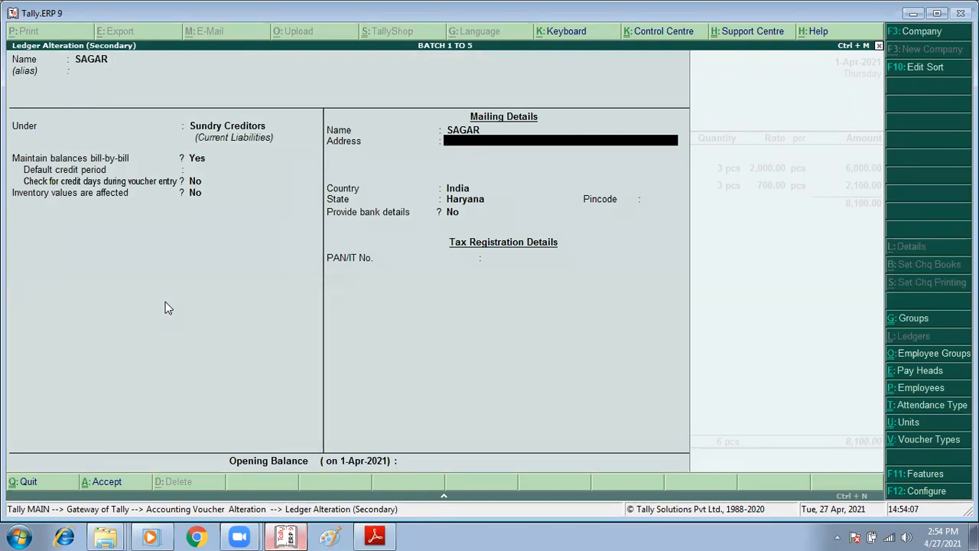
{"action": "key", "text": "Return"}
{"action": "key", "text": "Return"}
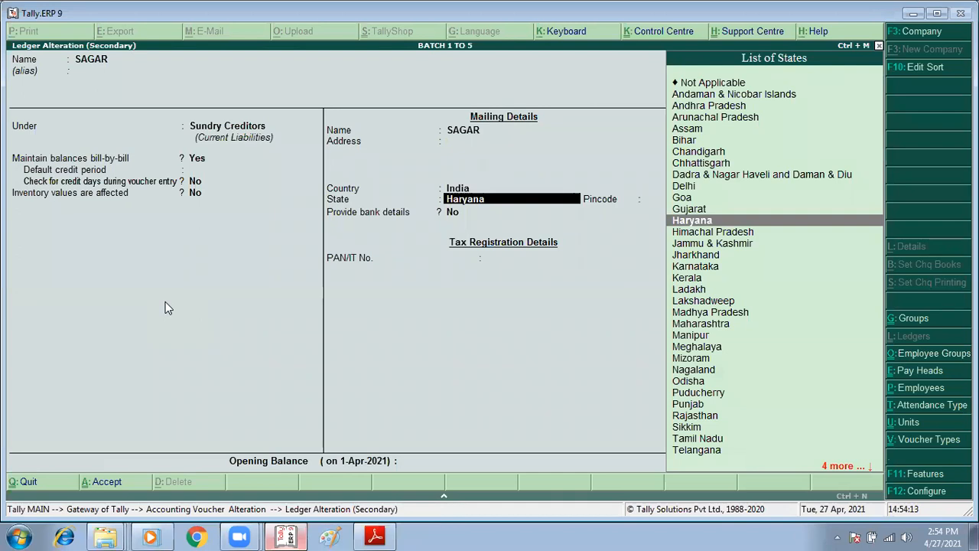
{"action": "key", "text": "Return"}
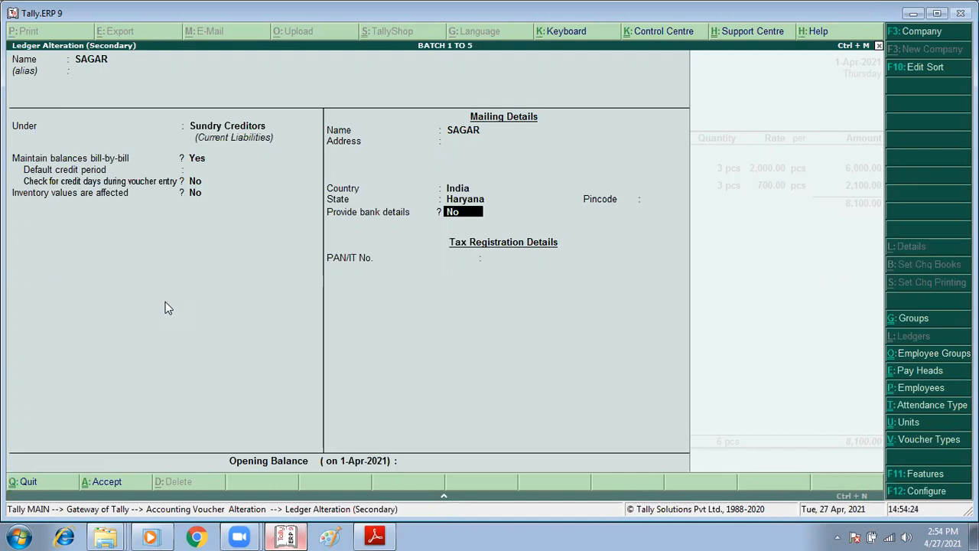
{"action": "key", "text": "Return"}
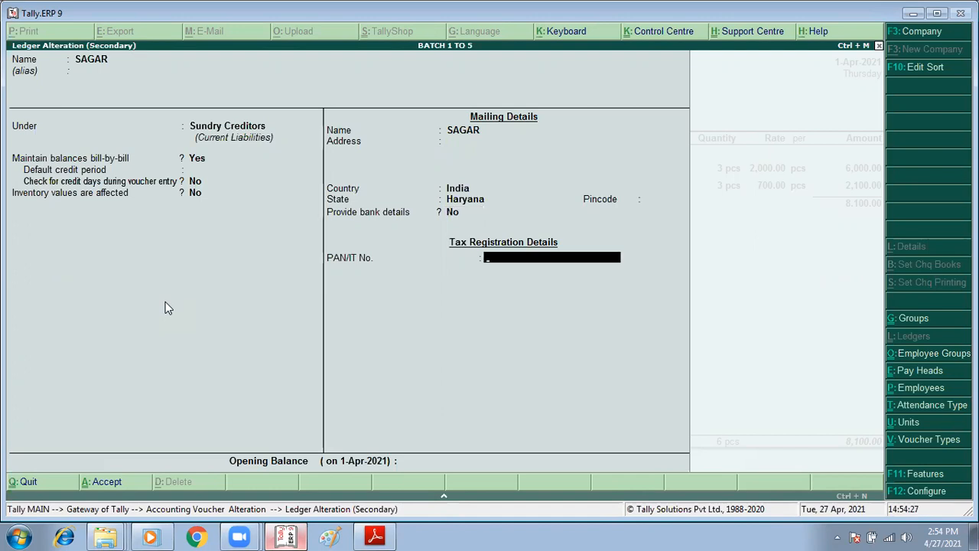
Step: Try enabling bank details for the SAGAR ledger, look through the transaction types, and set Provide bank details back to No
{"action": "key", "text": "Up"}
{"action": "type", "text": "y"}
{"action": "key", "text": "Return"}
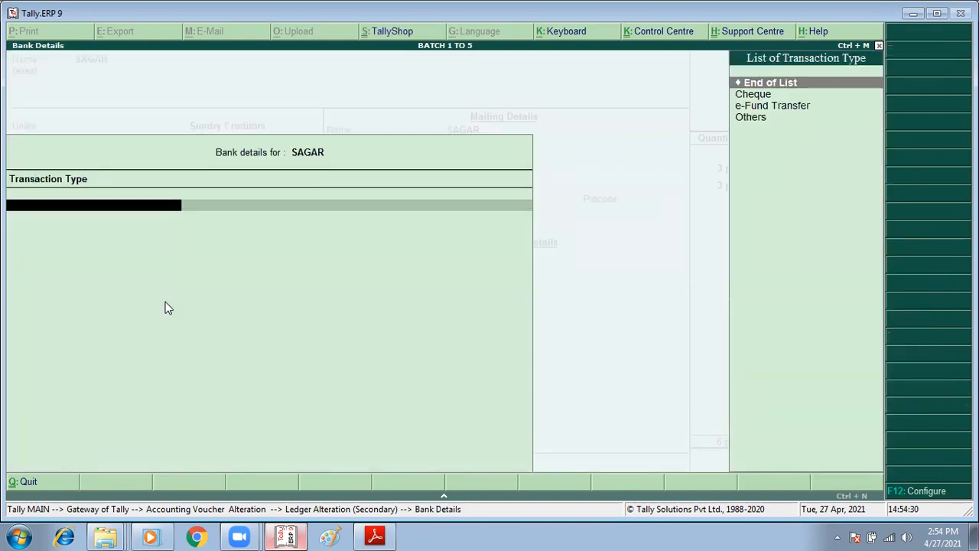
{"action": "key", "text": "Down"}
{"action": "key", "text": "Down"}
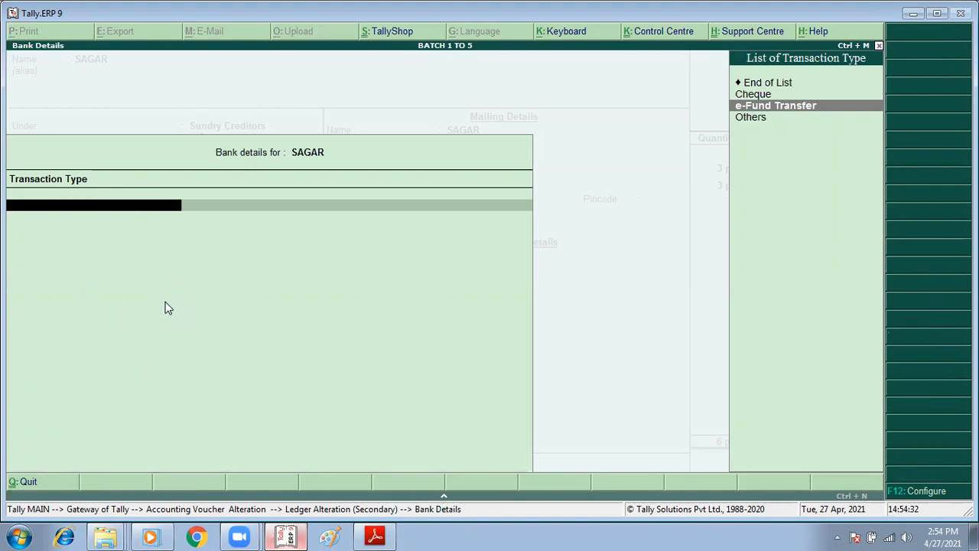
{"action": "key", "text": "Down"}
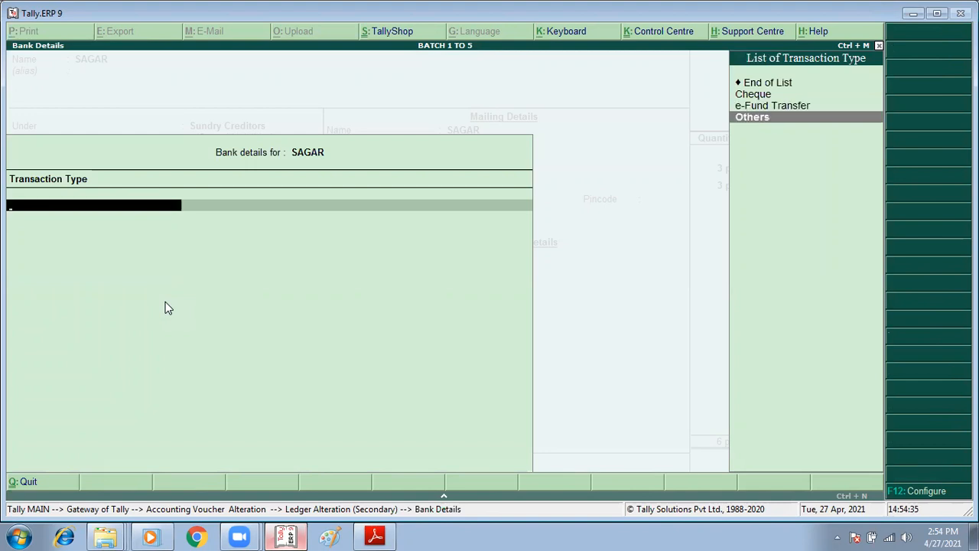
{"action": "key", "text": "Escape"}
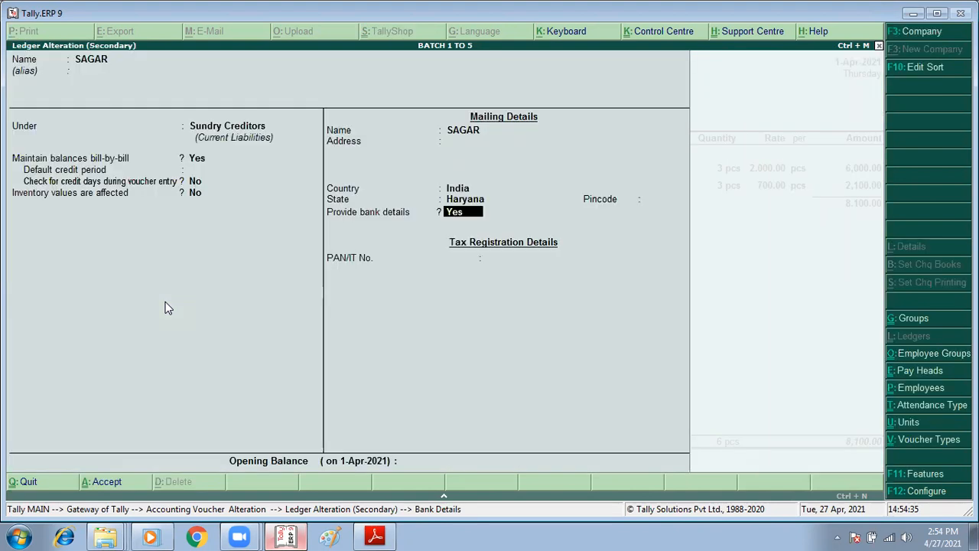
{"action": "key", "text": "n"}
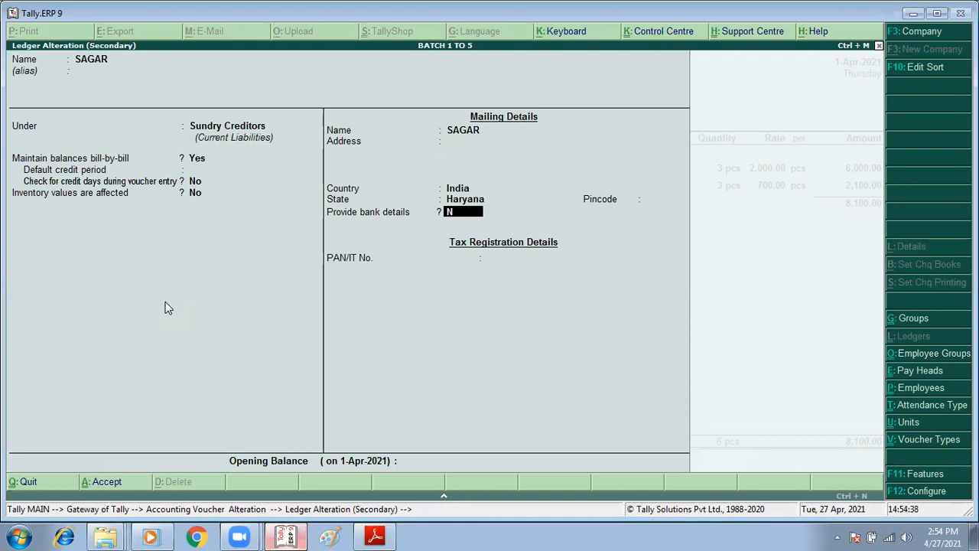
{"action": "key", "text": "Return"}
Step: Accept the SAGAR ledger with a blank opening balance and confirm the voucher's party details
{"action": "key", "text": "Return"}
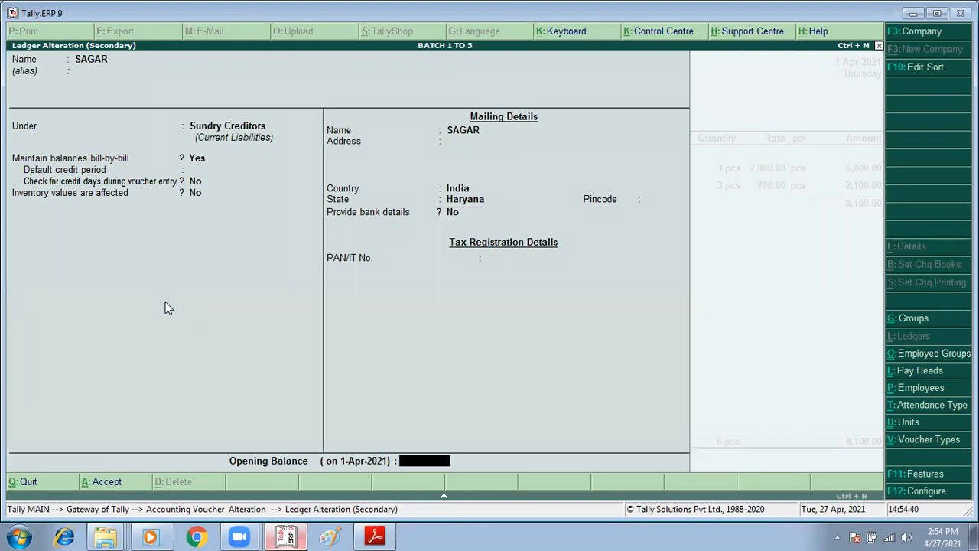
{"action": "key", "text": "Return"}
{"action": "key", "text": "Return"}
{"action": "key", "text": "Return"}
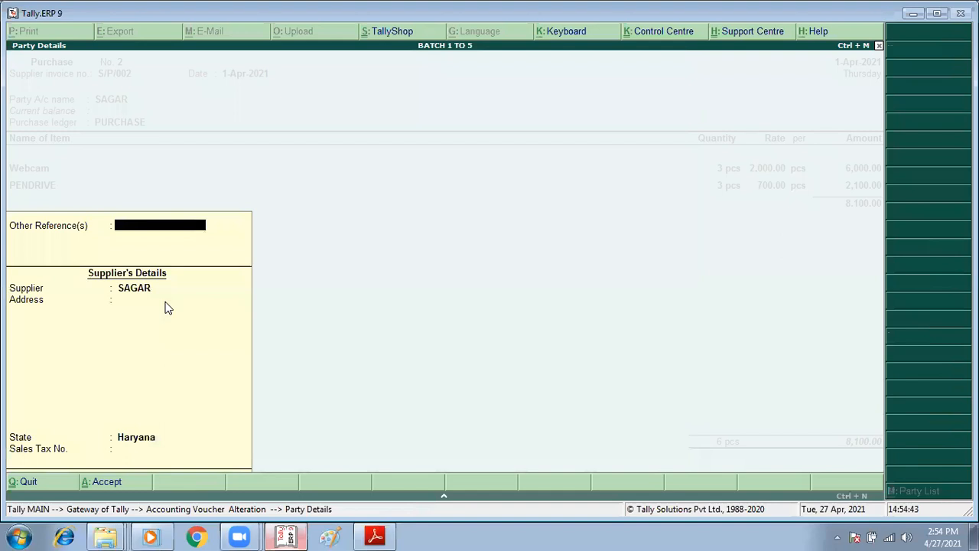
{"action": "key", "text": "Return"}
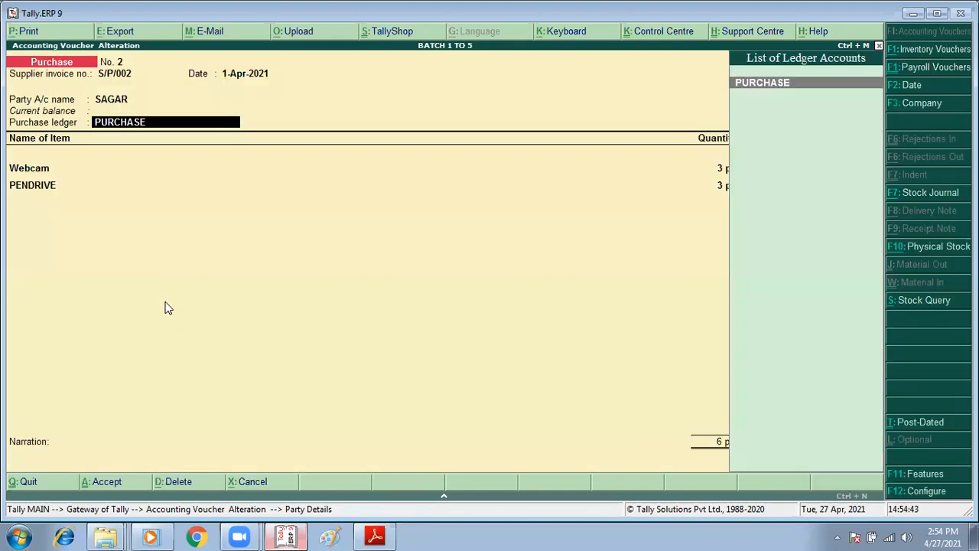
Step: Switch to the tally assignments PDF and read the sales transactions that follow the supplier payment
{"action": "left_click", "coordinate": [375, 536]}
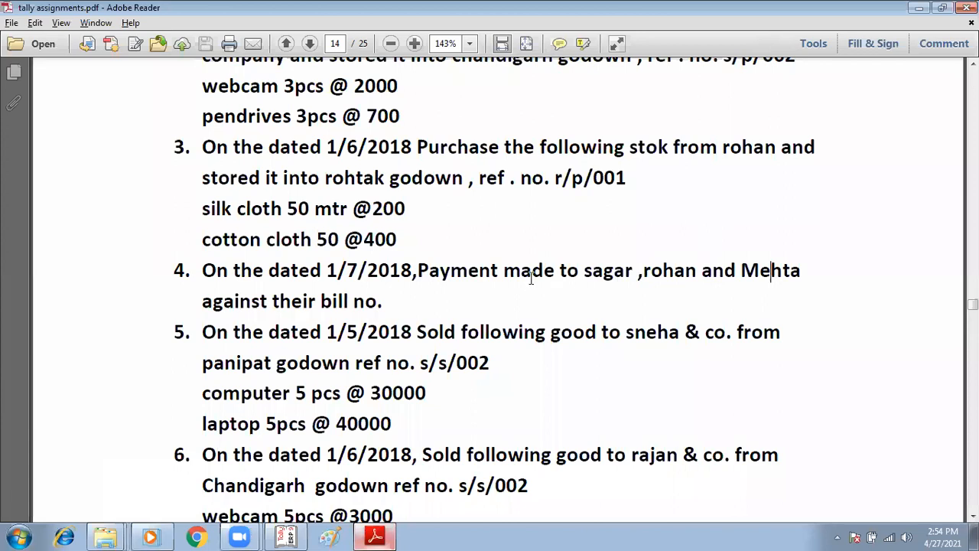
{"action": "scroll", "coordinate": [528, 260], "scroll_direction": "down", "scroll_amount": 3}
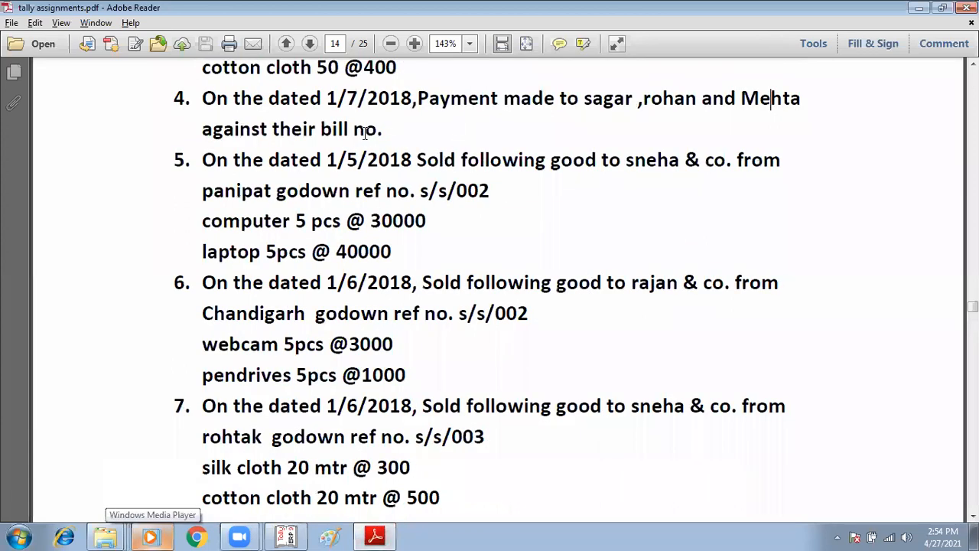
{"action": "scroll", "coordinate": [465, 107], "scroll_direction": "down", "scroll_amount": 1}
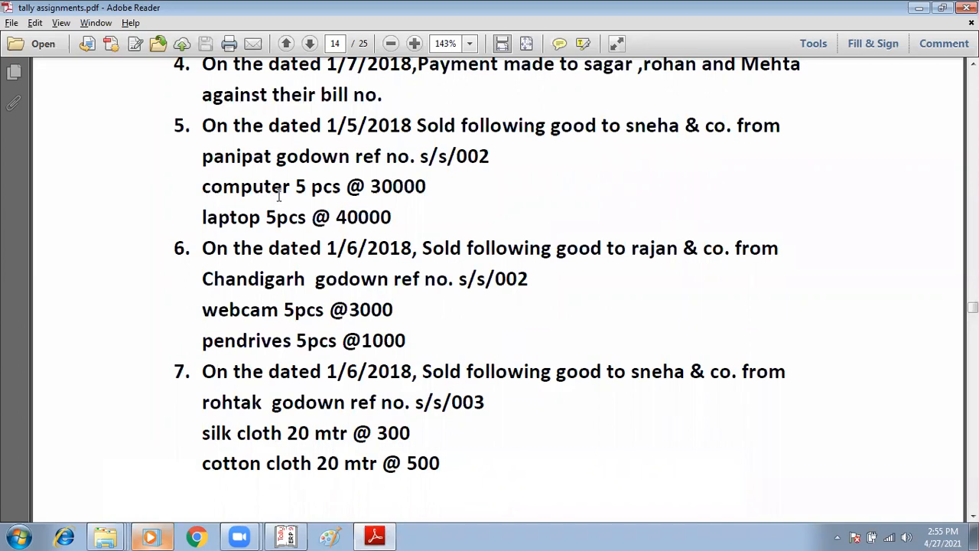
Step: Return to Tally.ERP 9, leave the saved vouchers and start a new sales voucher
{"action": "key", "text": "alt+Tab"}
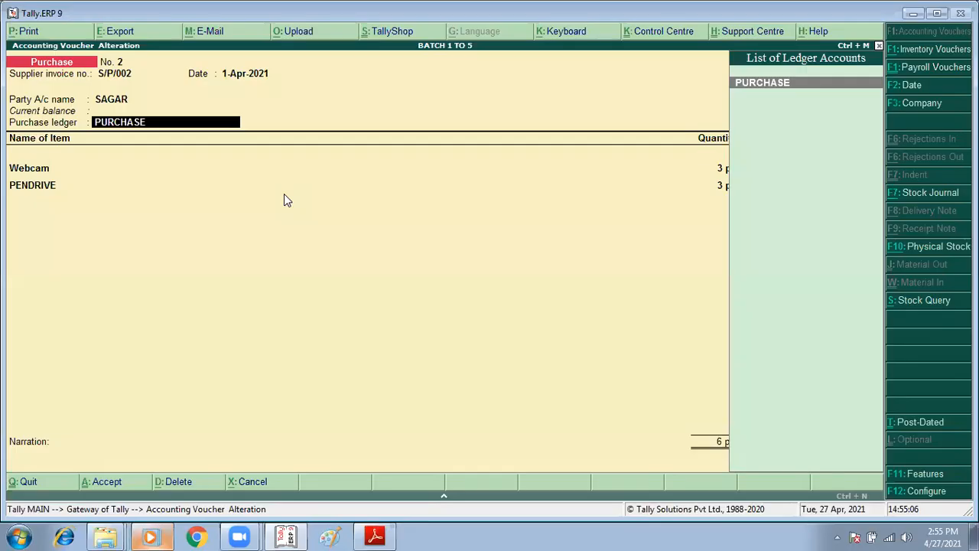
{"action": "key", "text": "Page_Down"}
{"action": "key", "text": "alt+F7"}
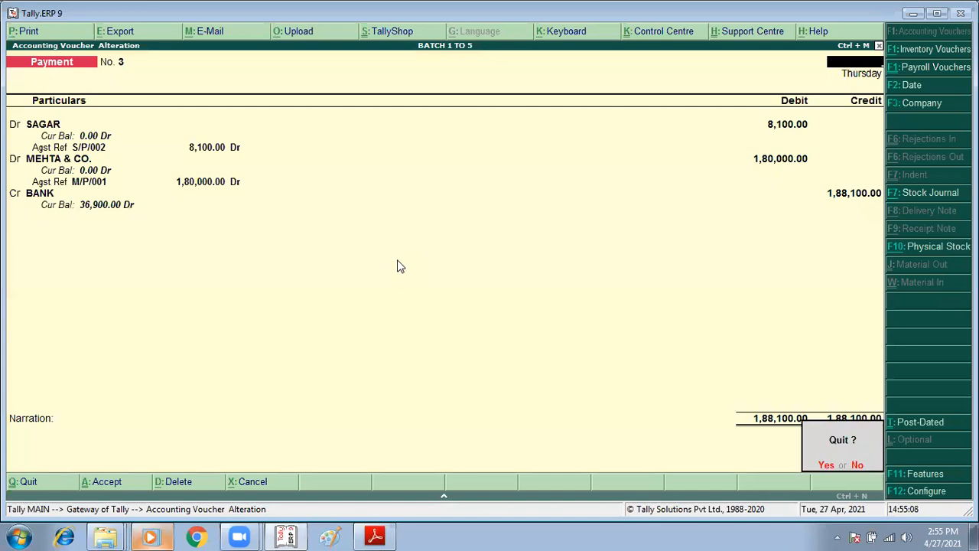
{"action": "key", "text": "Return"}
{"action": "key", "text": "F8"}
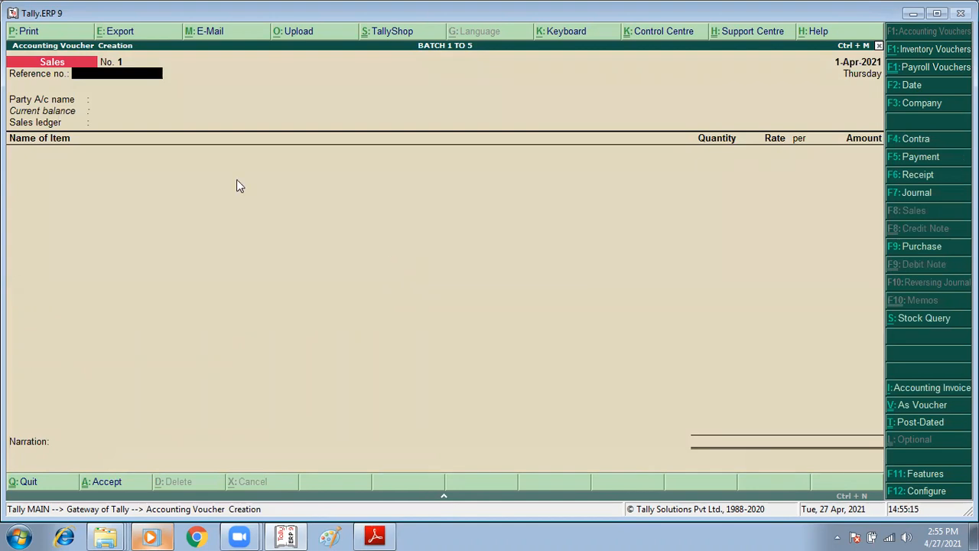
Step: Check the first sale's date in the assignments PDF and set the sales voucher date to 1/5
{"action": "key", "text": "alt+Tab"}
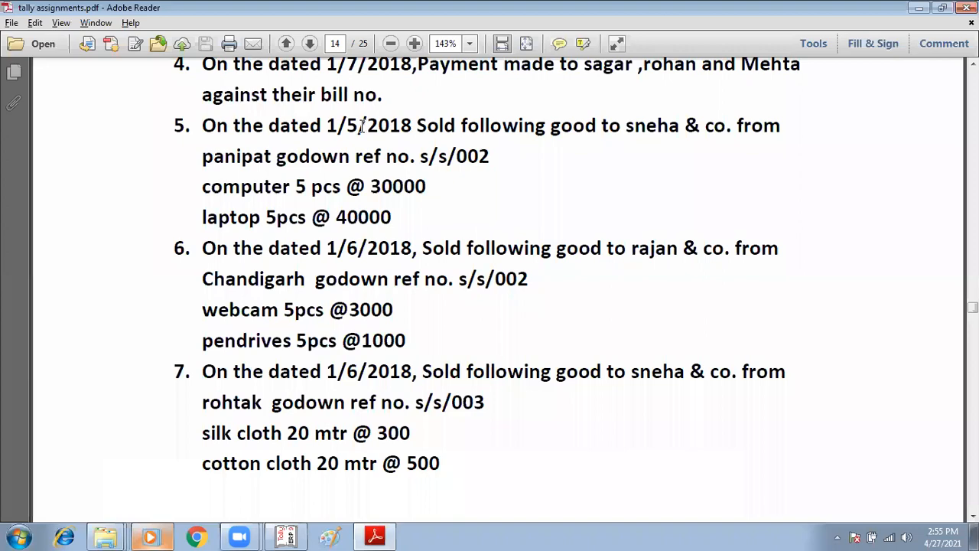
{"action": "key", "text": "alt+Tab"}
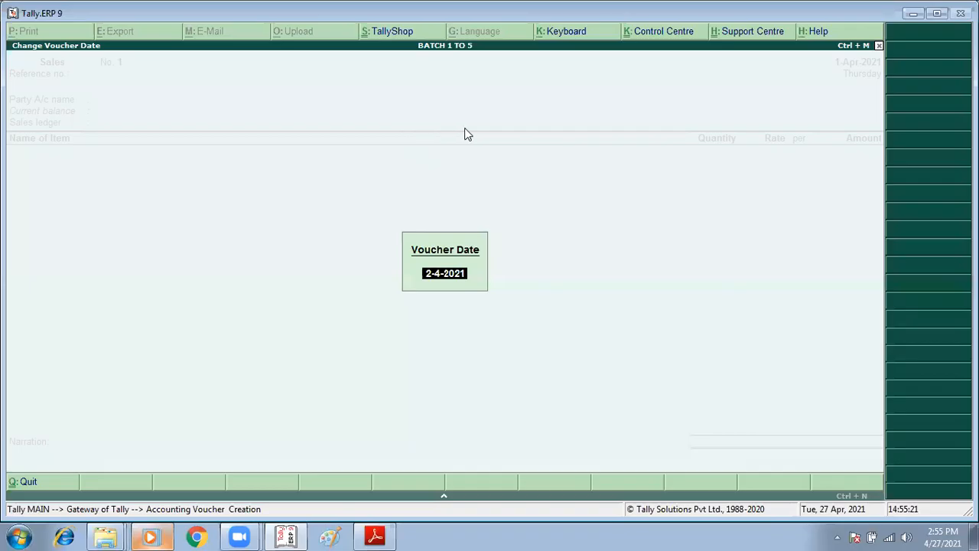
{"action": "type", "text": "1/5"}
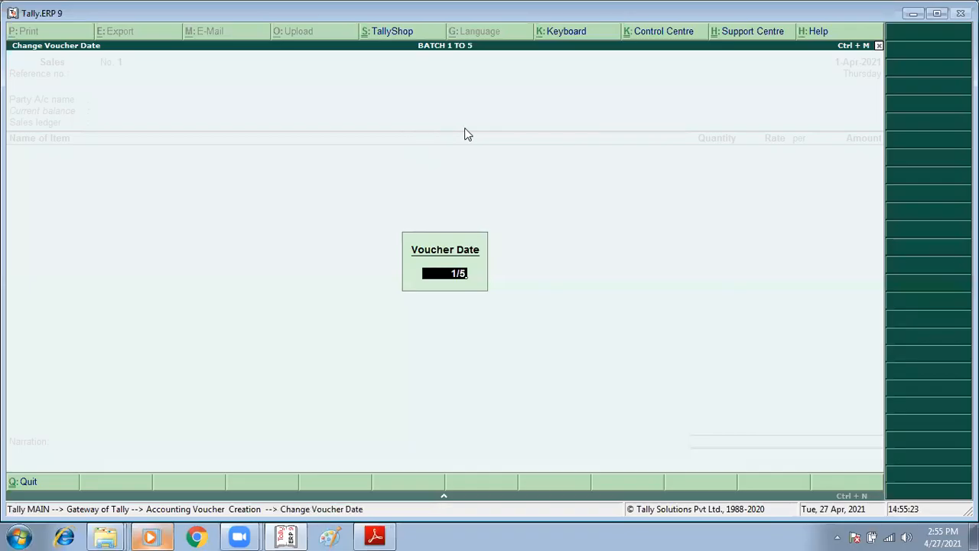
{"action": "key", "text": "Return"}
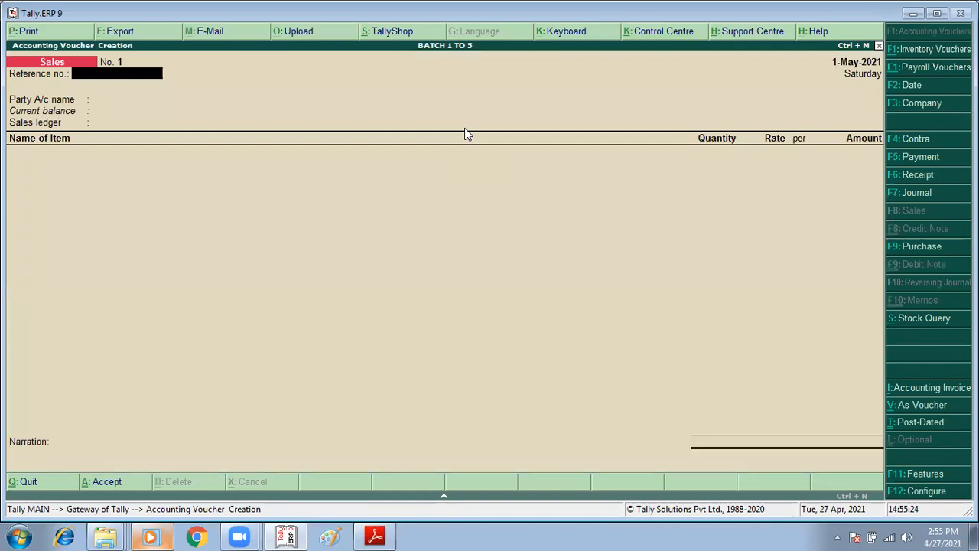
Step: Look up the sale's reference in the assignments PDF and enter reference number S/S/002 in the sales voucher
{"action": "key", "text": "alt+Tab"}
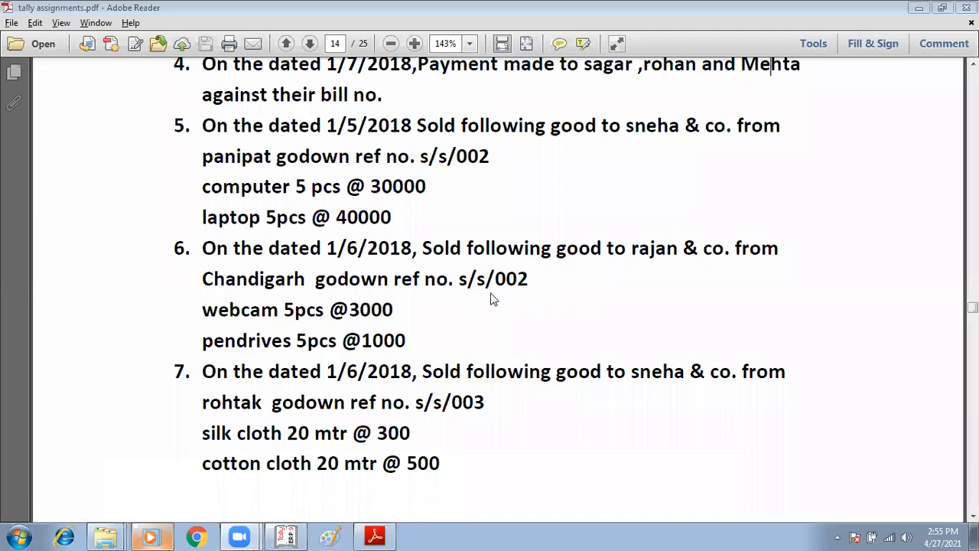
{"action": "key", "text": "alt+Tab"}
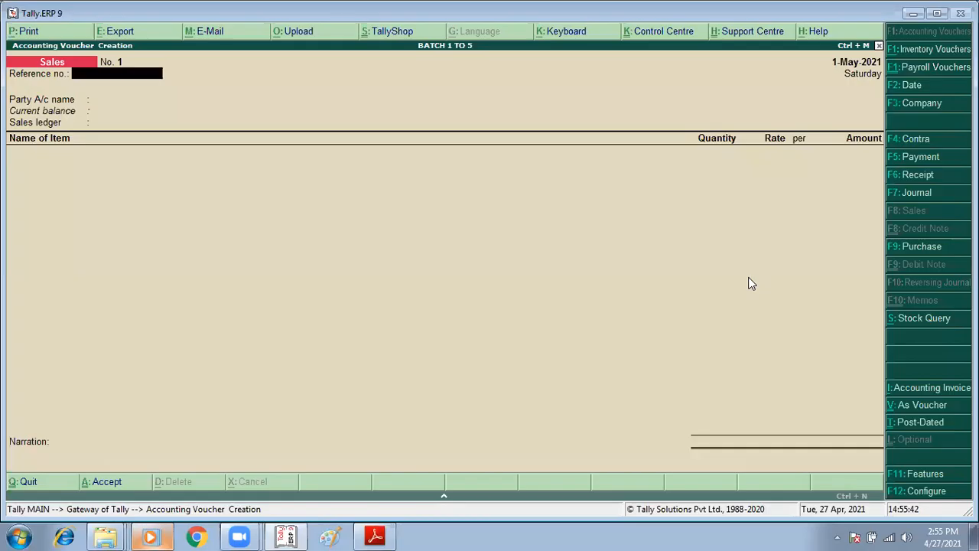
{"action": "type", "text": "S/S/002"}
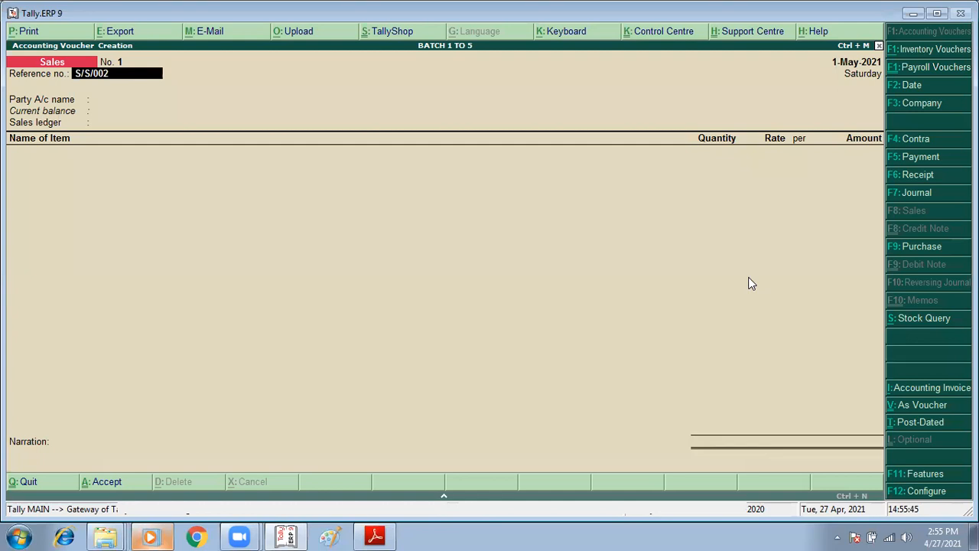
{"action": "key", "text": "Return"}
Step: Check the buyer in the assignments PDF and start a new party ledger named SNEHA & CO. from the Tally.ERP 9 sales voucher
{"action": "key", "text": "alt+Tab"}
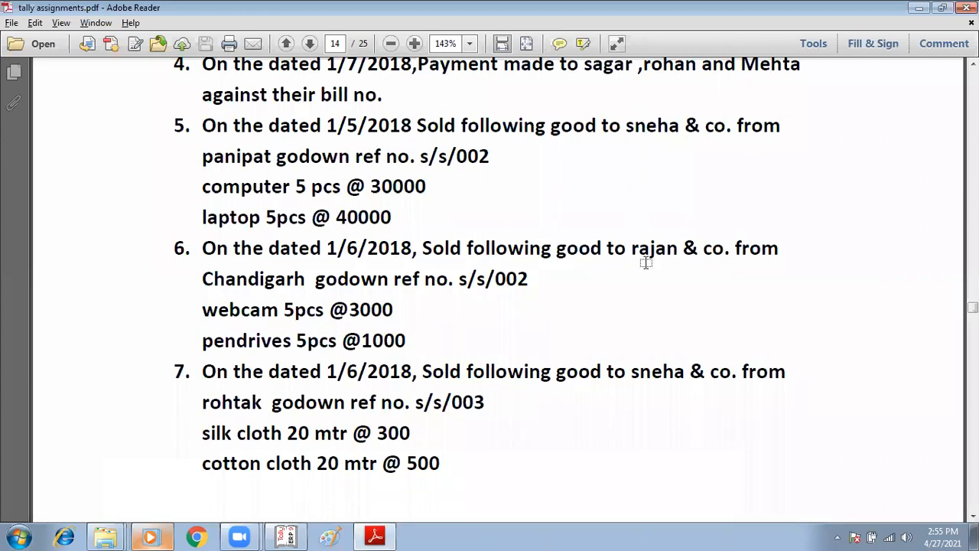
{"action": "key", "text": "alt+Tab"}
{"action": "key", "text": "alt+c"}
{"action": "type", "text": "S"}
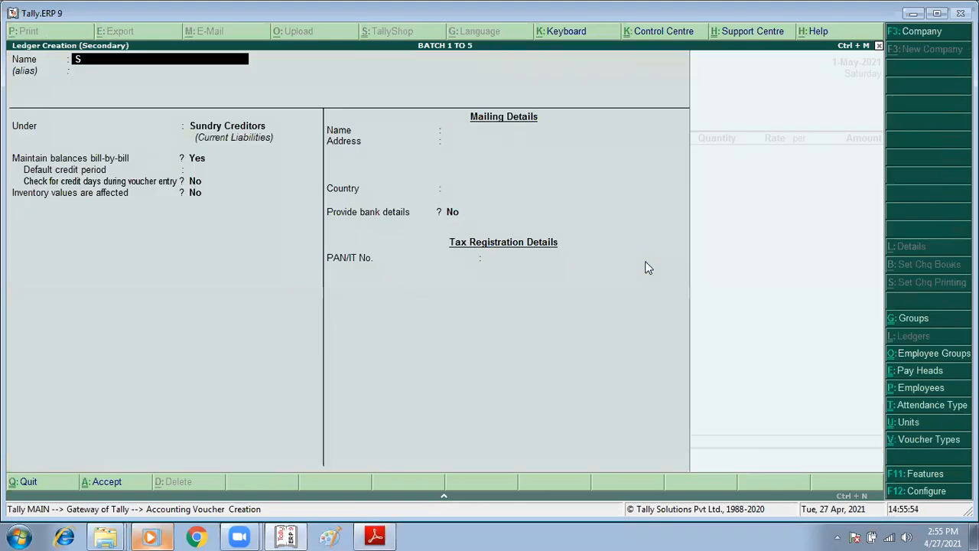
{"action": "type", "text": "NEHA & CO."}
{"action": "key", "text": "Return"}
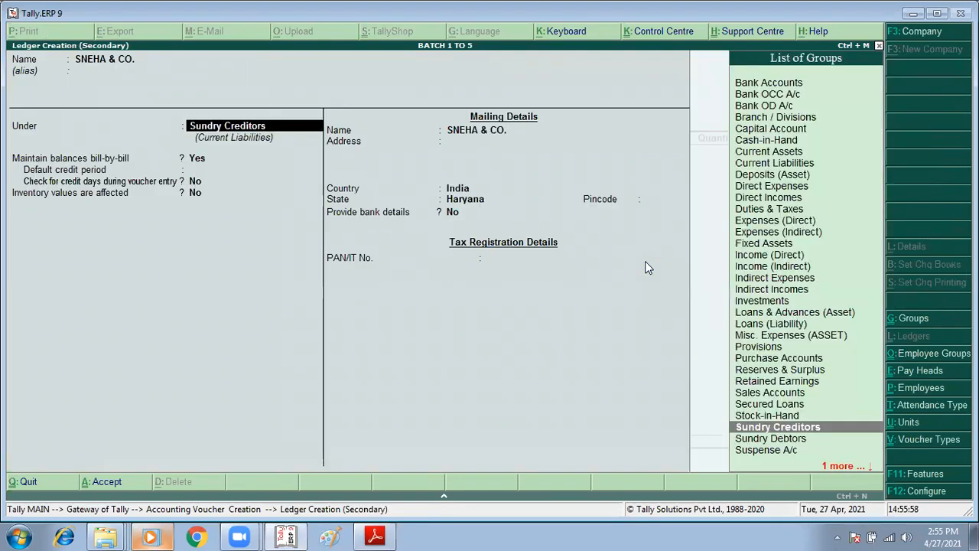
Step: Group the SNEHA & CO. ledger under Sundry Debtors, keep its remaining default details and save it
{"action": "type", "text": "SUN"}
{"action": "key", "text": "Down"}
{"action": "key", "text": "Return"}
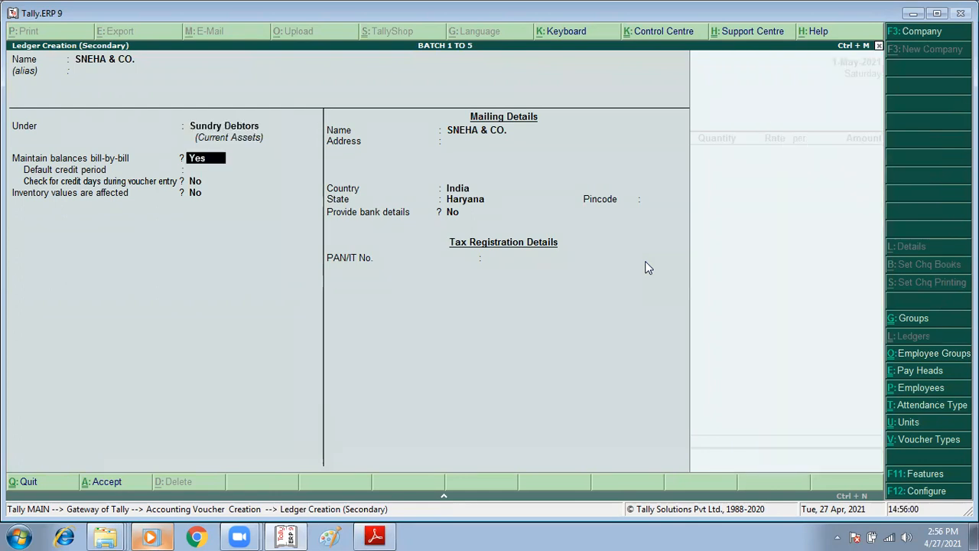
{"action": "key", "text": "Return"}
{"action": "key", "text": "Return"}
{"action": "key", "text": "Return"}
{"action": "key", "text": "Return"}
{"action": "key", "text": "Return"}
{"action": "key", "text": "Return"}
{"action": "key", "text": "Return"}
{"action": "key", "text": "Return"}
{"action": "key", "text": "Return"}
{"action": "key", "text": "Return"}
{"action": "key", "text": "Return"}
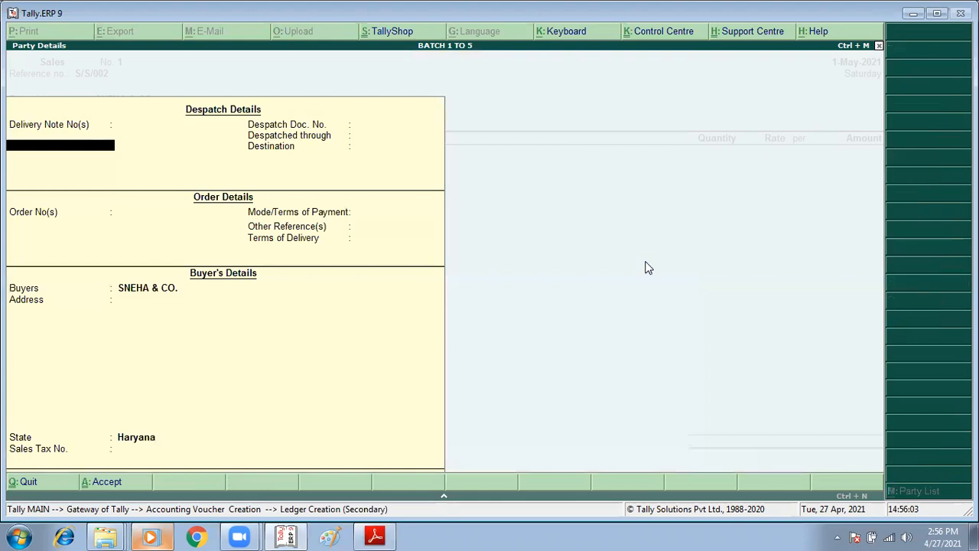
Step: Reopen the SNEHA & CO. ledger from the voucher's party field to review it, then accept it and the blank despatch details
{"action": "key", "text": "Escape"}
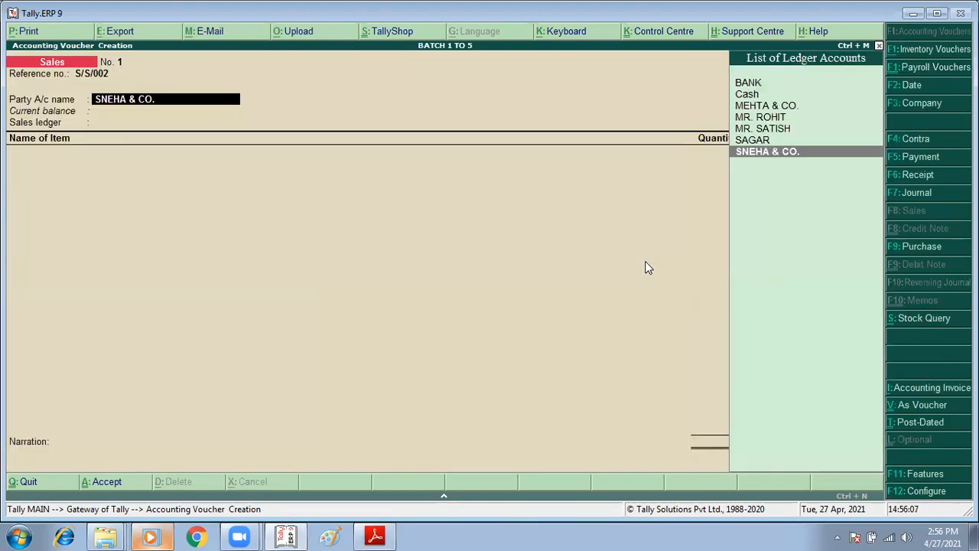
{"action": "key", "text": "ctrl+Return"}
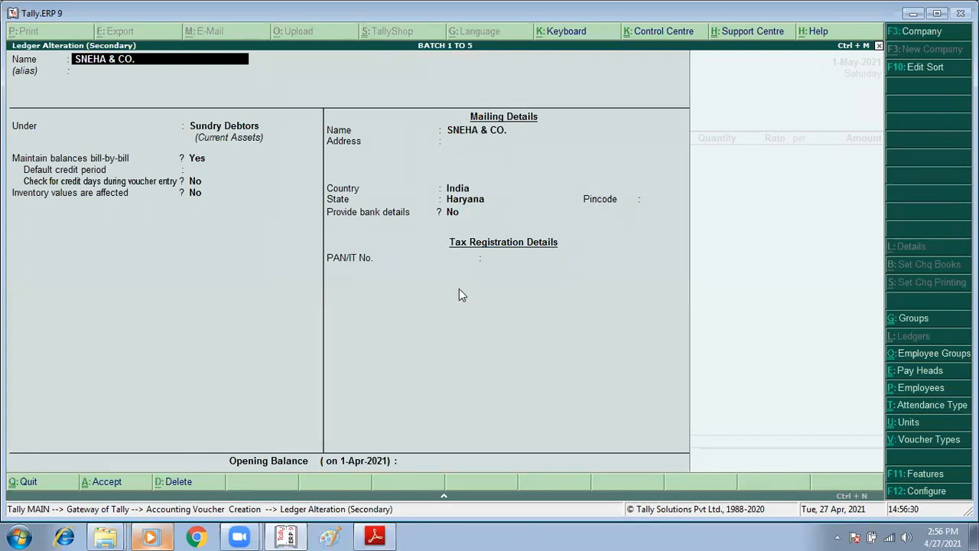
{"action": "key", "text": "ctrl+a"}
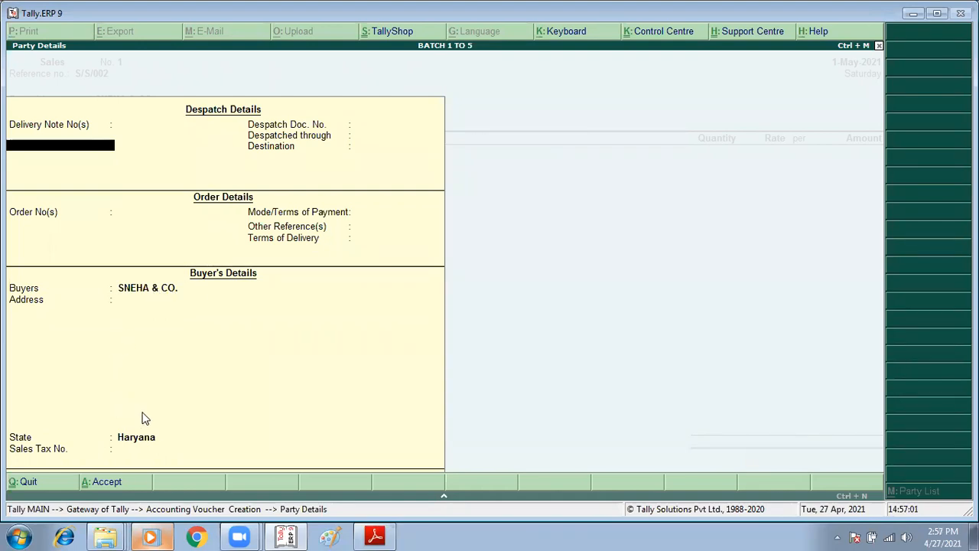
{"action": "key", "text": "ctrl+a"}
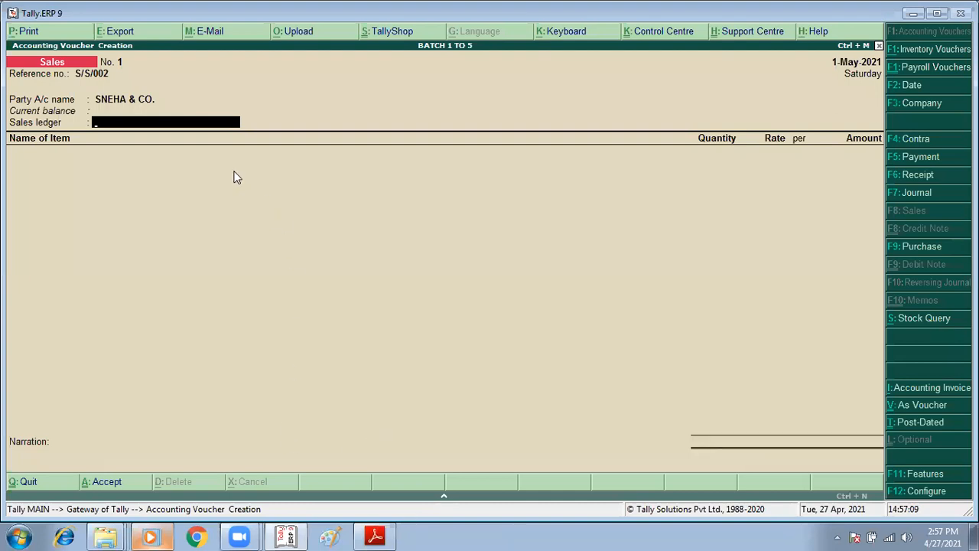
Step: Create a SALES ledger under Sales Accounts with inventory values affected and use it as the voucher's sales ledger
{"action": "key", "text": "alt+c"}
{"action": "type", "text": "SA"}
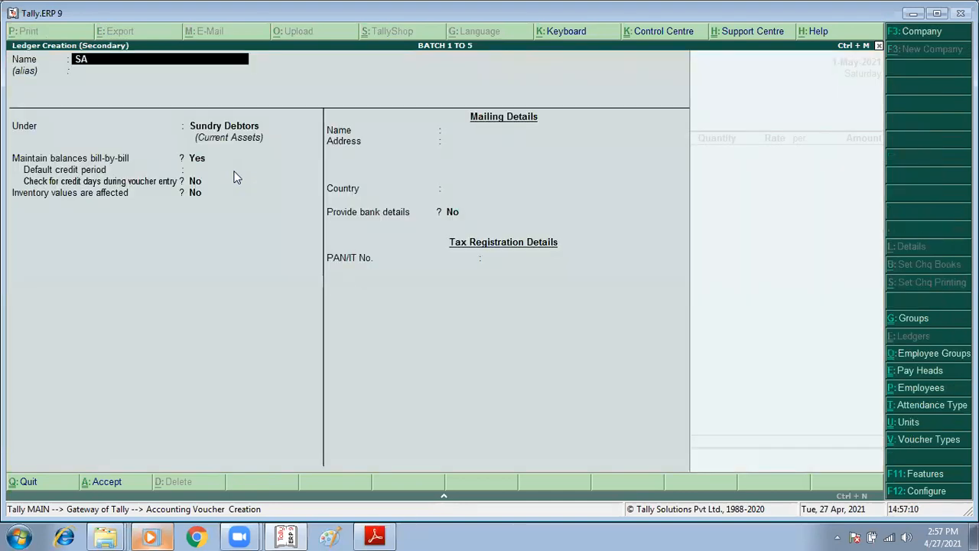
{"action": "type", "text": "LES"}
{"action": "key", "text": "Return"}
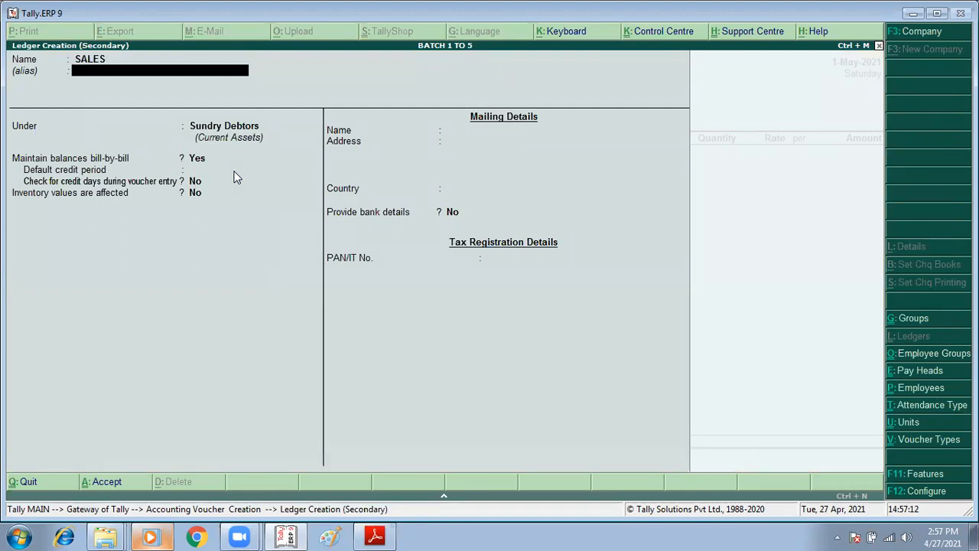
{"action": "key", "text": "Return"}
{"action": "type", "text": "sa"}
{"action": "key", "text": "Return"}
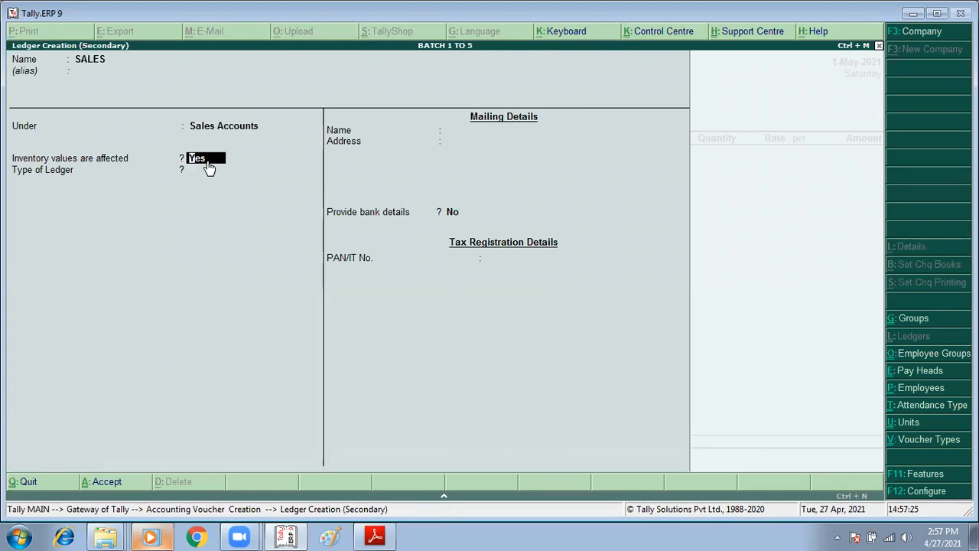
{"action": "key", "text": "ctrl+a"}
{"action": "key", "text": "Return"}
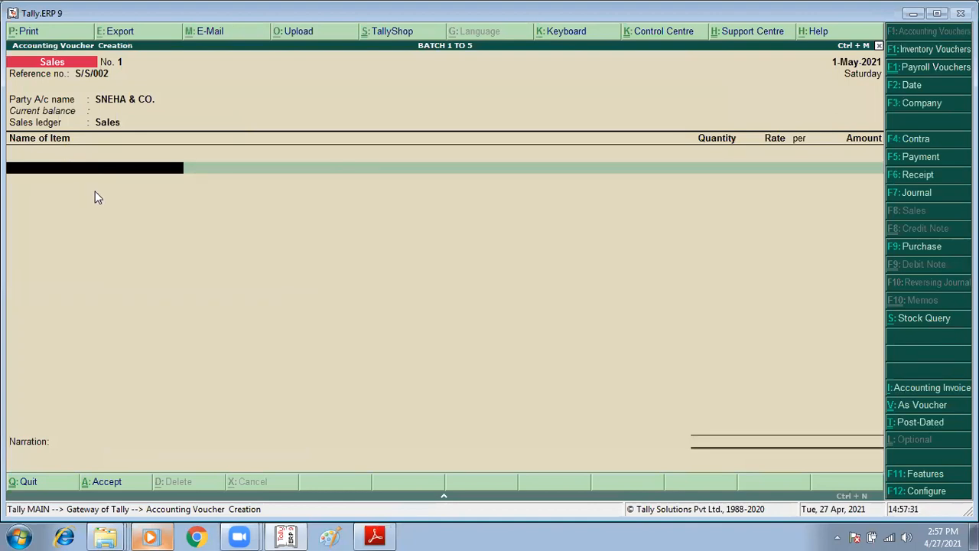
Step: Look up the sold items in the assignments PDF and add COMPUTER to the sales voucher with 5 pcs from the Panipat godown
{"action": "key", "text": "alt+Tab"}
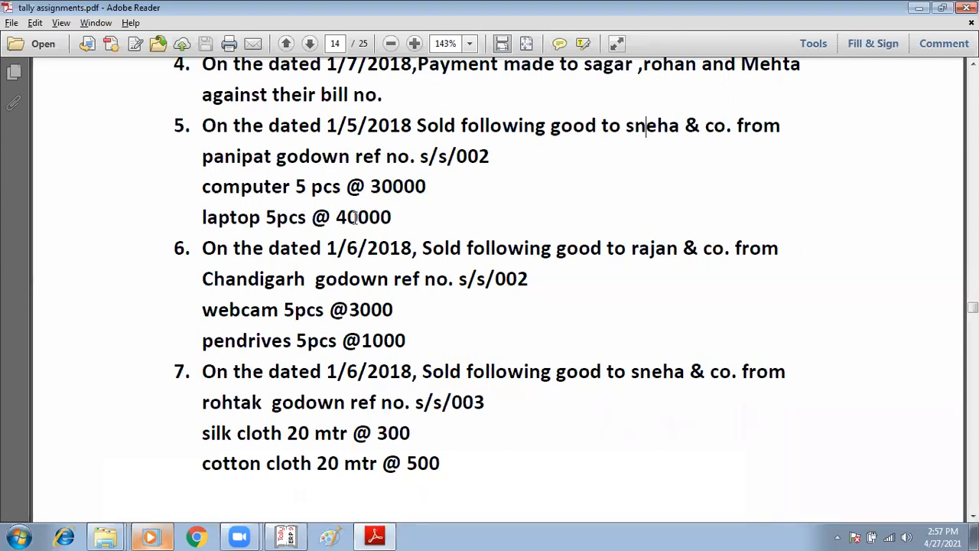
{"action": "key", "text": "alt+Tab"}
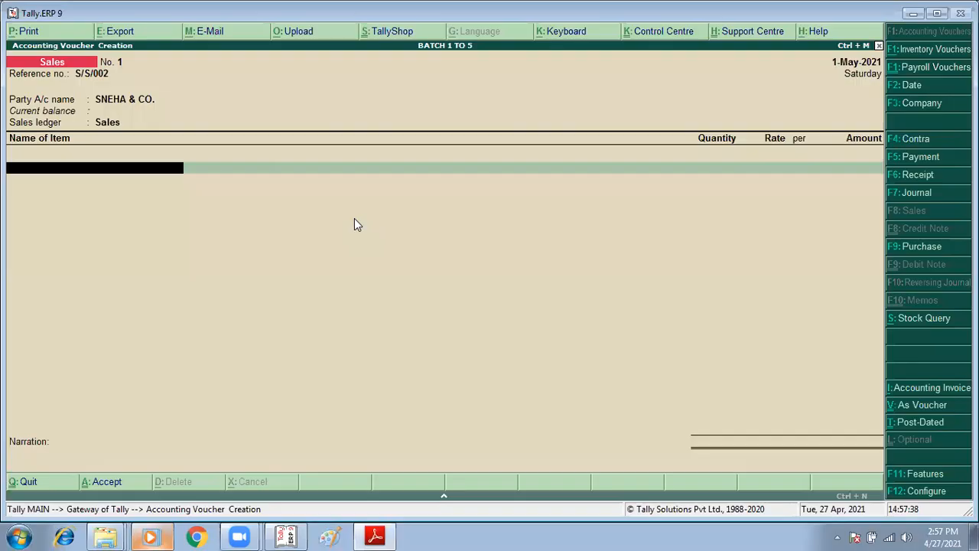
{"action": "type", "text": "C"}
{"action": "key", "text": "Return"}
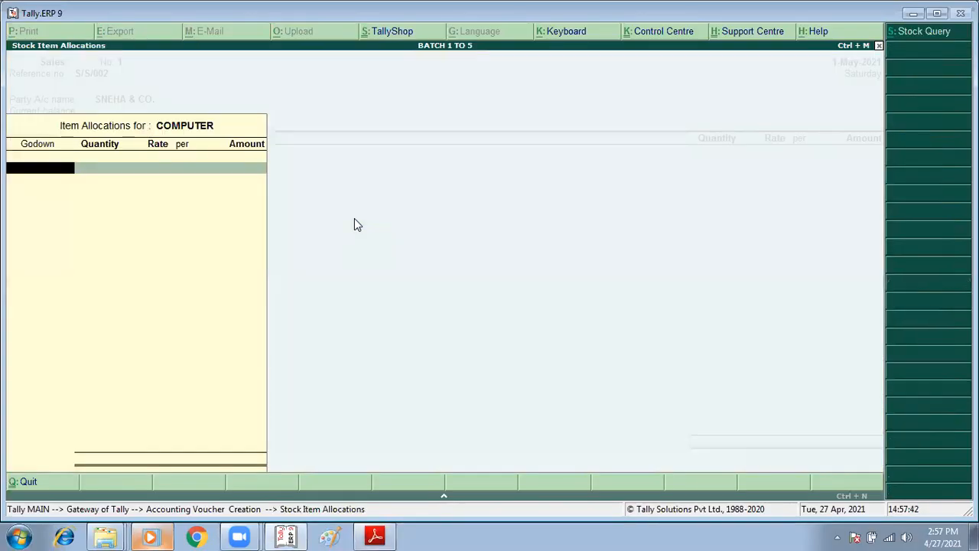
{"action": "type", "text": "P"}
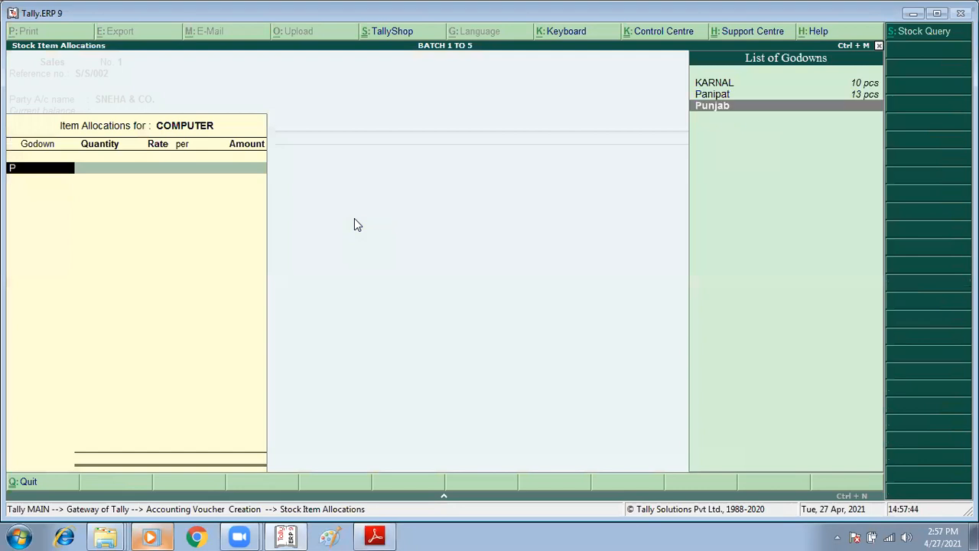
{"action": "key", "text": "Return"}
{"action": "type", "text": "5"}
{"action": "key", "text": "Return"}
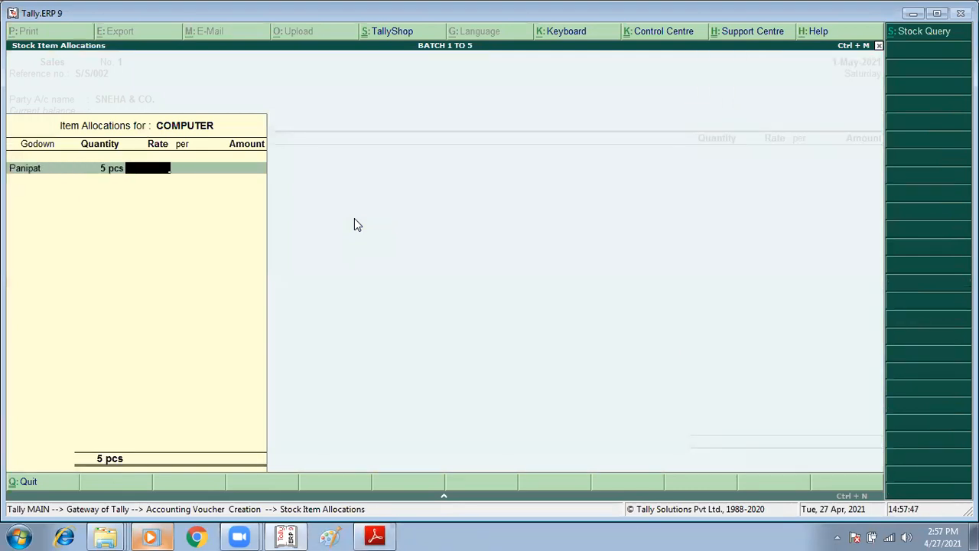
Step: Set the computer's rate to 30,000 per pcs and complete its item allocation
{"action": "type", "text": "30000"}
{"action": "key", "text": "Return"}
{"action": "key", "text": "BackSpace"}
{"action": "key", "text": "BackSpace"}
{"action": "key", "text": "Return"}
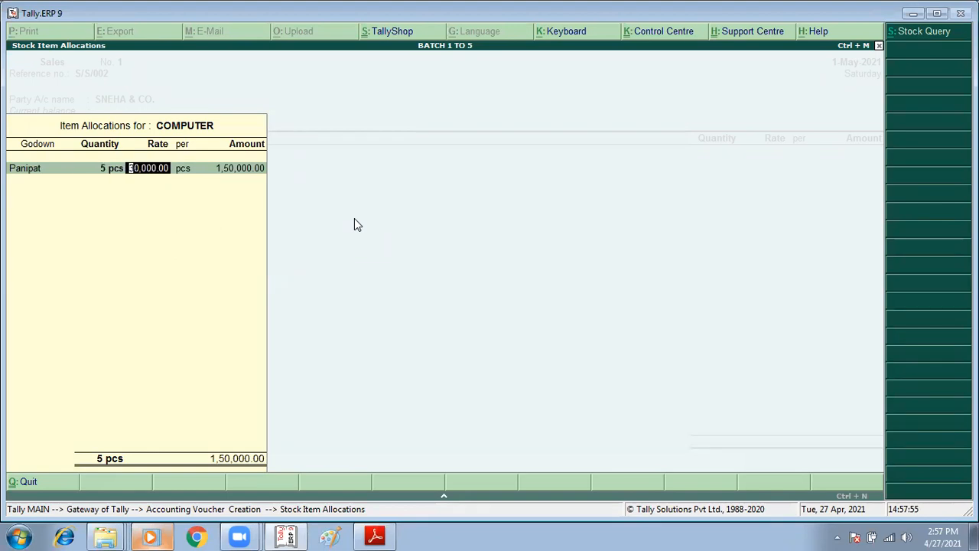
{"action": "key", "text": "Return"}
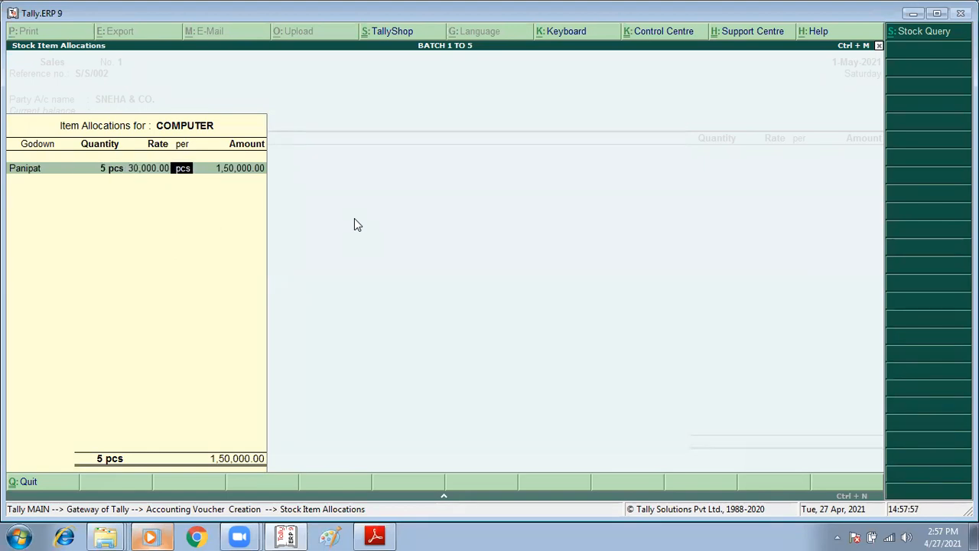
{"action": "key", "text": "Return"}
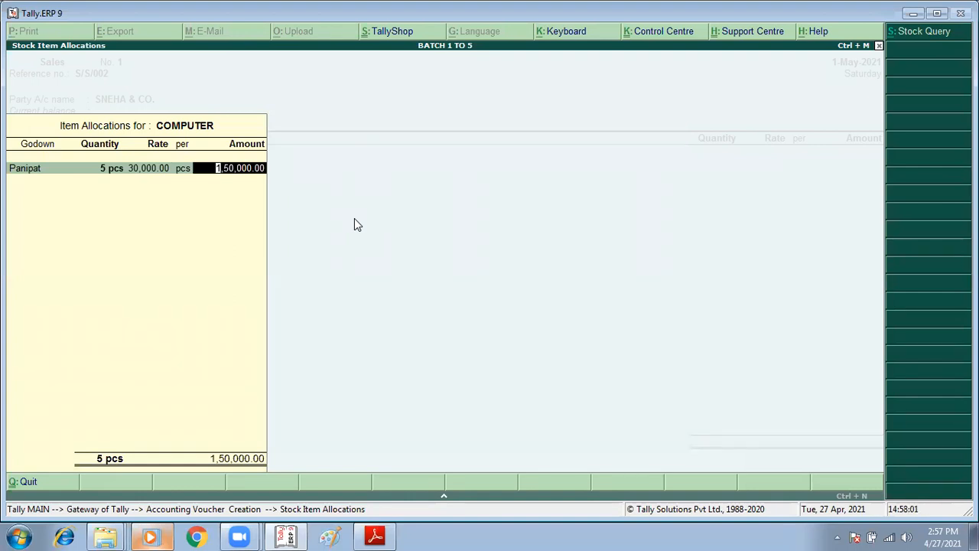
{"action": "key", "text": "Return"}
{"action": "key", "text": "Return"}
{"action": "key", "text": "Return"}
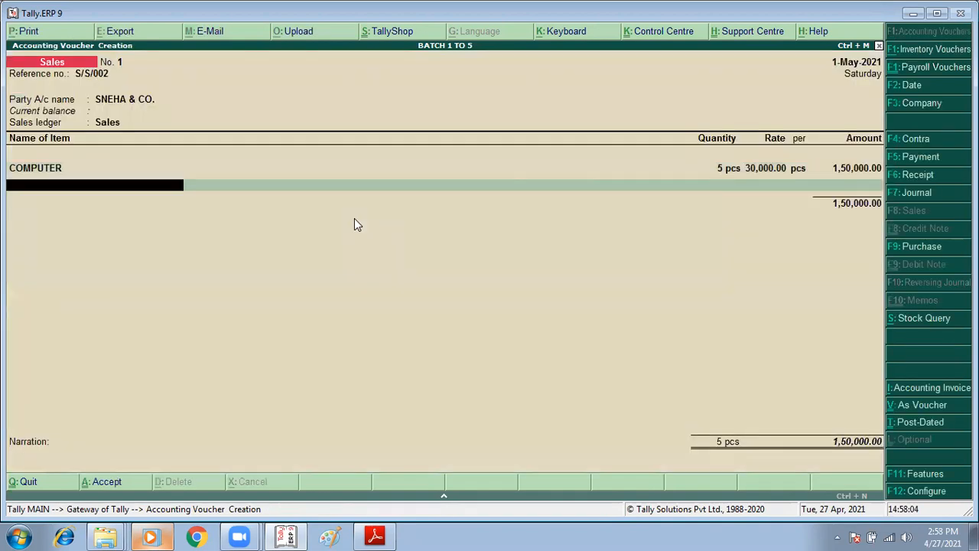
Step: Add LAPTOP as the second sale item with 5 pcs allocated from the Chandigarh godown
{"action": "type", "text": "L"}
{"action": "key", "text": "Return"}
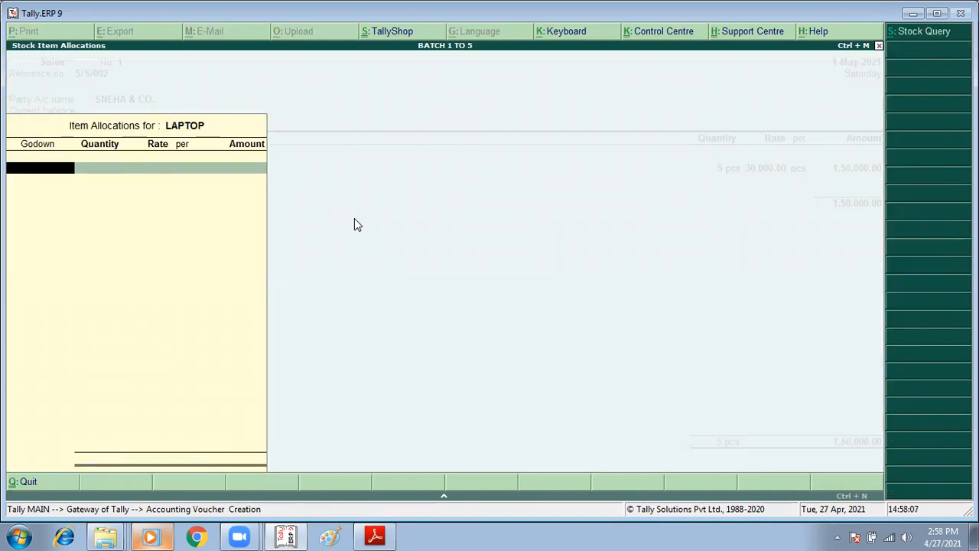
{"action": "type", "text": "Ch"}
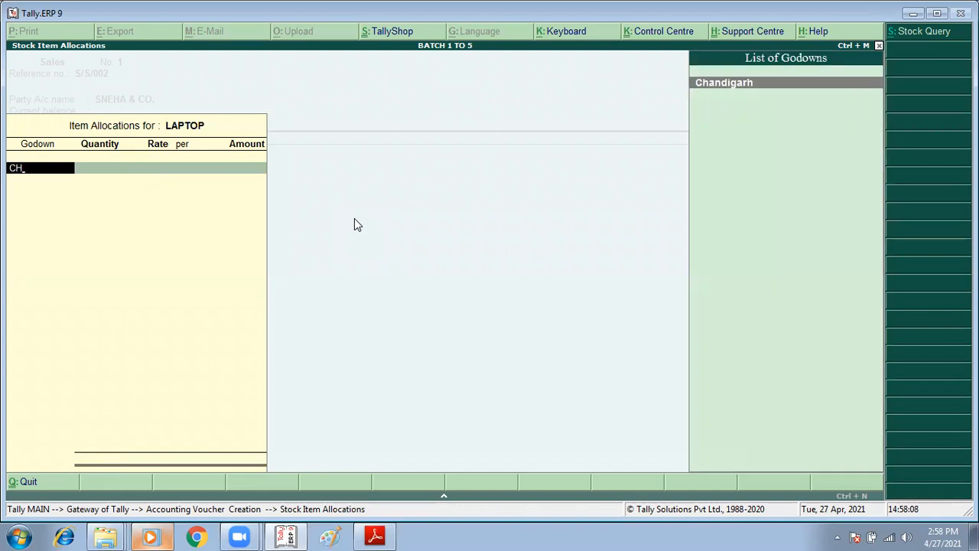
{"action": "key", "text": "Return"}
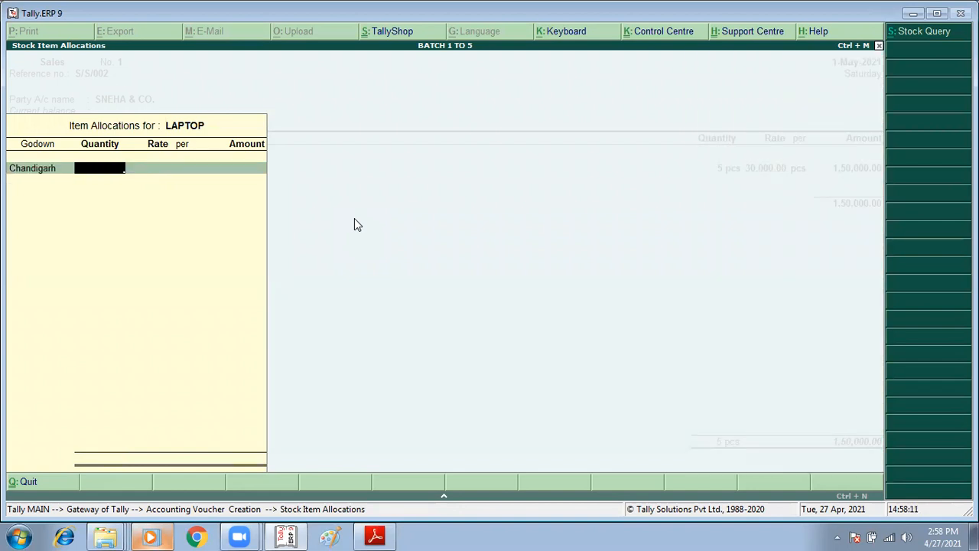
{"action": "type", "text": "5"}
{"action": "key", "text": "Return"}
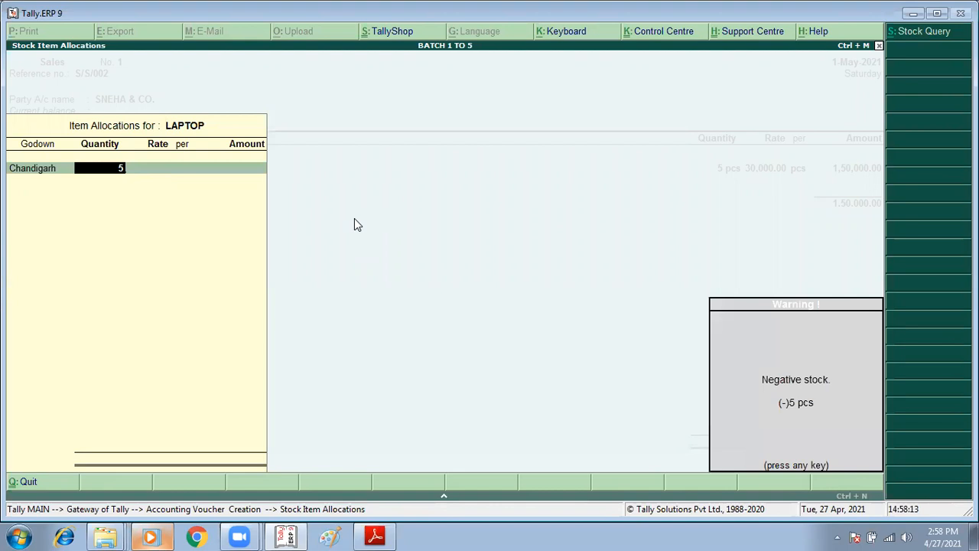
{"action": "key", "text": "Return"}
Step: Change the laptop allocation's godown to Panipat, set its rate to 40,000 per pcs and complete the allocation
{"action": "key", "text": "BackSpace"}
{"action": "key", "text": "BackSpace"}
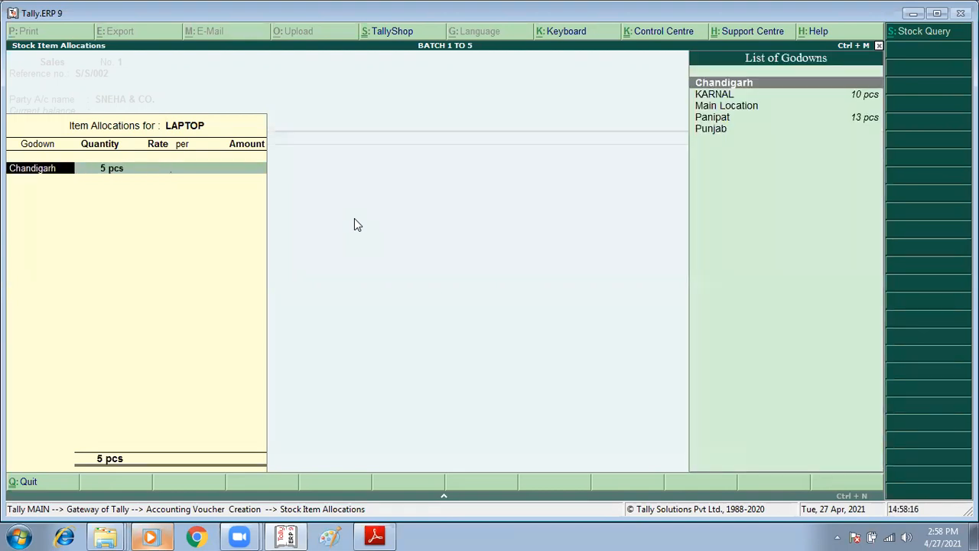
{"action": "key", "text": "Down"}
{"action": "key", "text": "Down"}
{"action": "key", "text": "Down"}
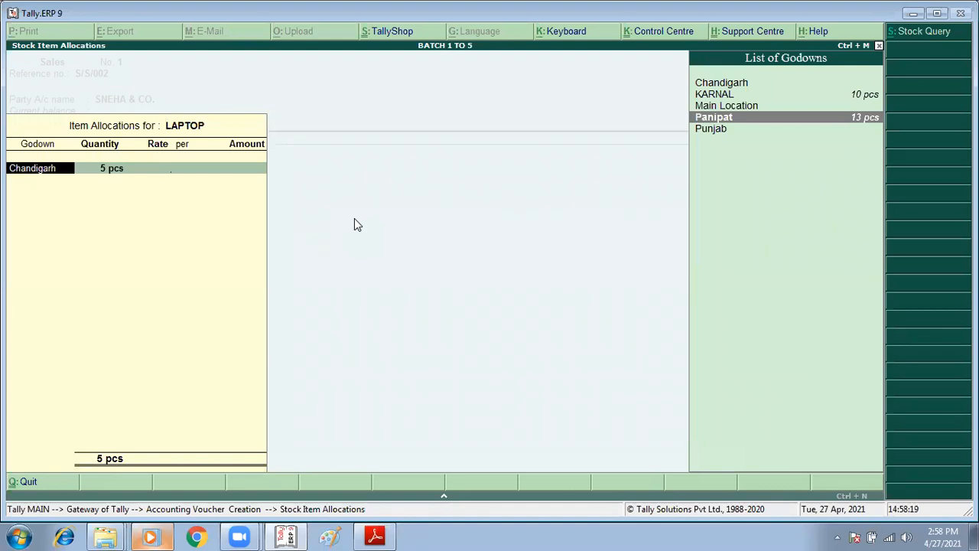
{"action": "key", "text": "Return"}
{"action": "key", "text": "Return"}
{"action": "type", "text": "40,000"}
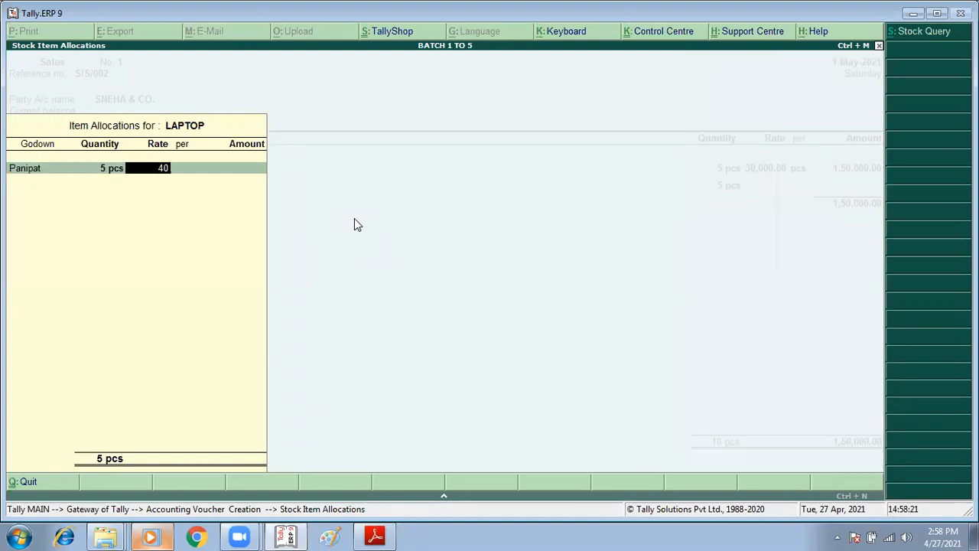
{"action": "key", "text": "Return"}
{"action": "key", "text": "Return"}
{"action": "key", "text": "Return"}
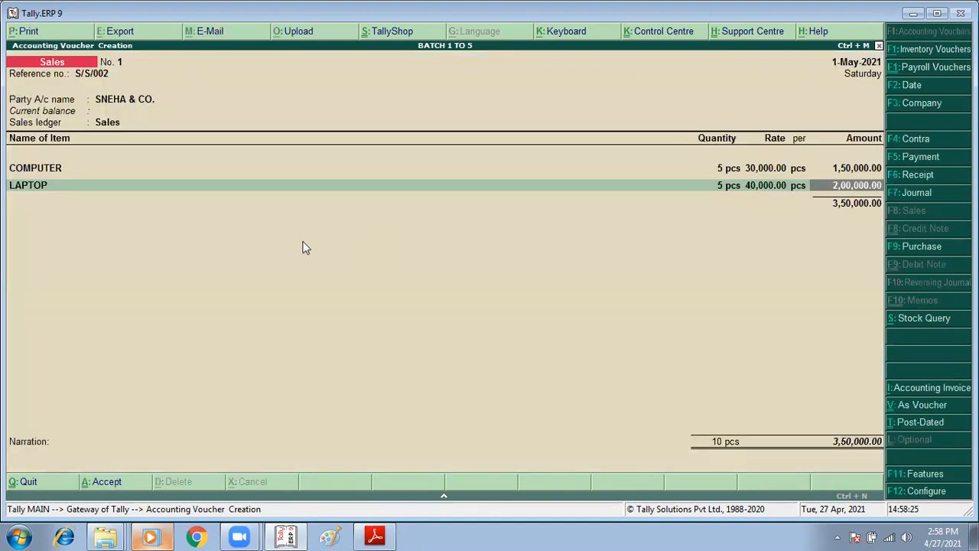
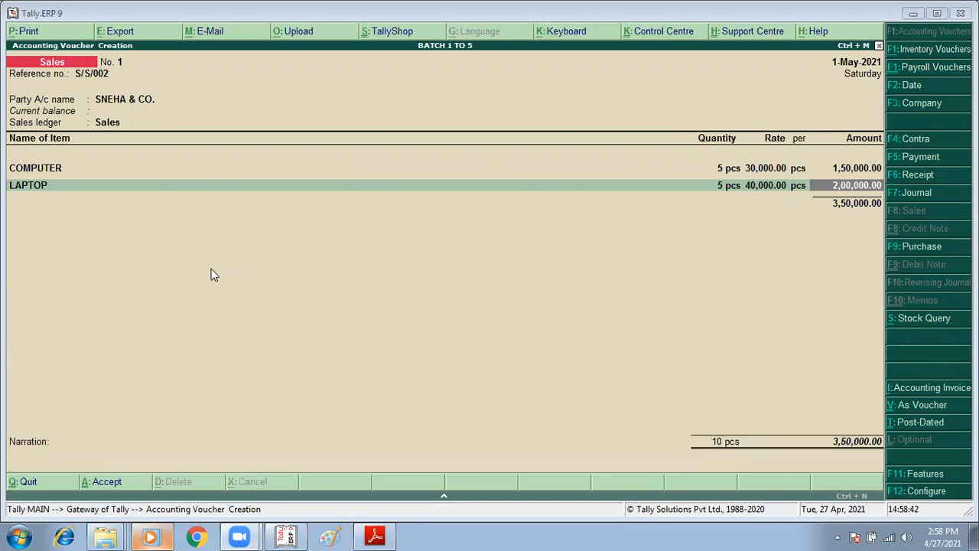
Step: Switch to the assignments PDF and review the earlier purchase transactions, back to the computer and laptop purchase rates
{"action": "left_click", "coordinate": [375, 535]}
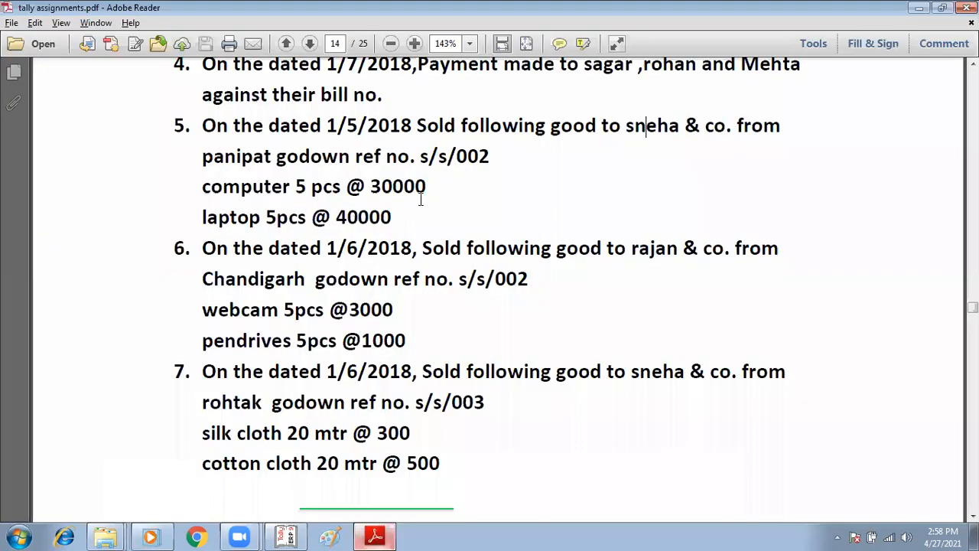
{"action": "scroll", "coordinate": [358, 184], "scroll_direction": "up", "scroll_amount": 3}
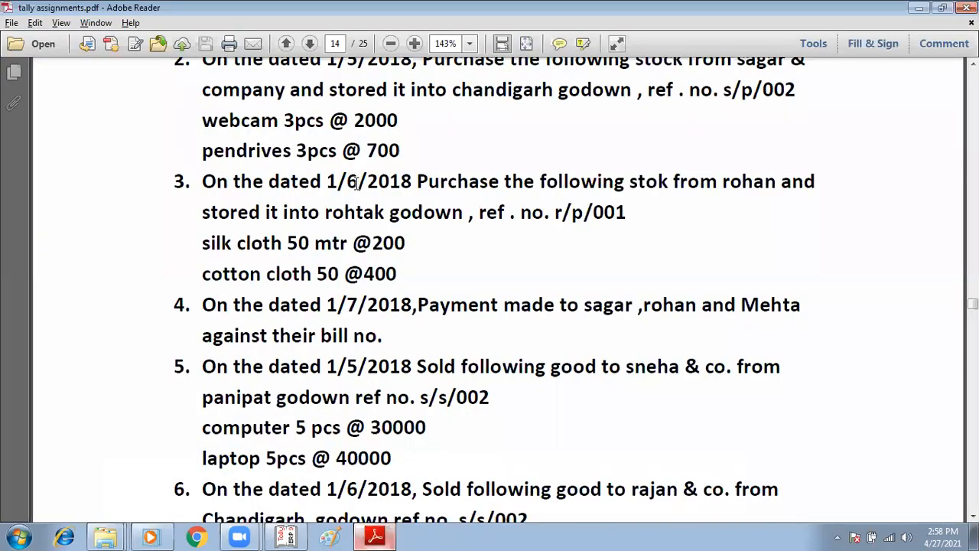
{"action": "scroll", "coordinate": [376, 365], "scroll_direction": "up", "scroll_amount": 2}
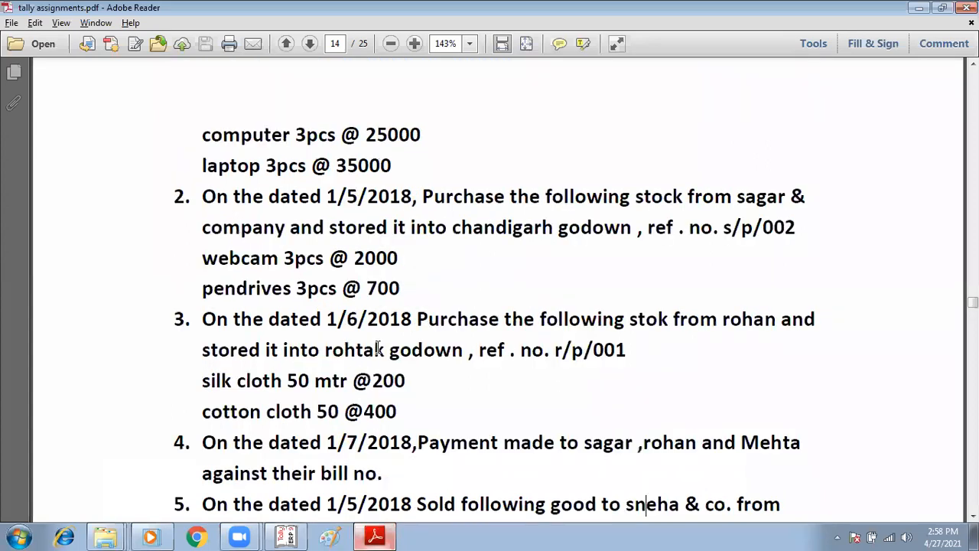
{"action": "scroll", "coordinate": [441, 302], "scroll_direction": "up", "scroll_amount": 2}
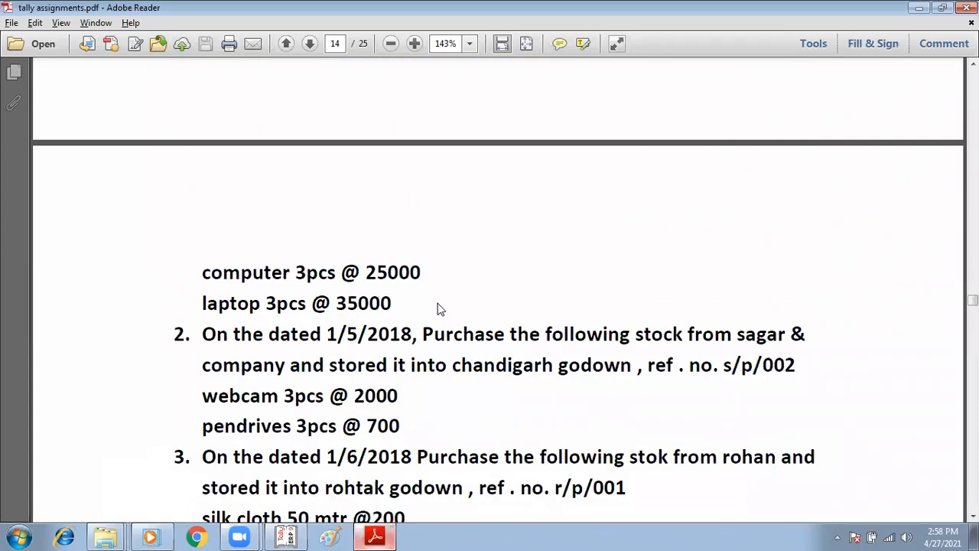
Step: Check the Sneha & Co. sale in the PDF, switch to Tally.ERP 9, save its sales voucher without a narration and open a Stock Journal
{"action": "scroll", "coordinate": [429, 321], "scroll_direction": "down", "scroll_amount": 1}
{"action": "scroll", "coordinate": [395, 342], "scroll_direction": "down", "scroll_amount": 3}
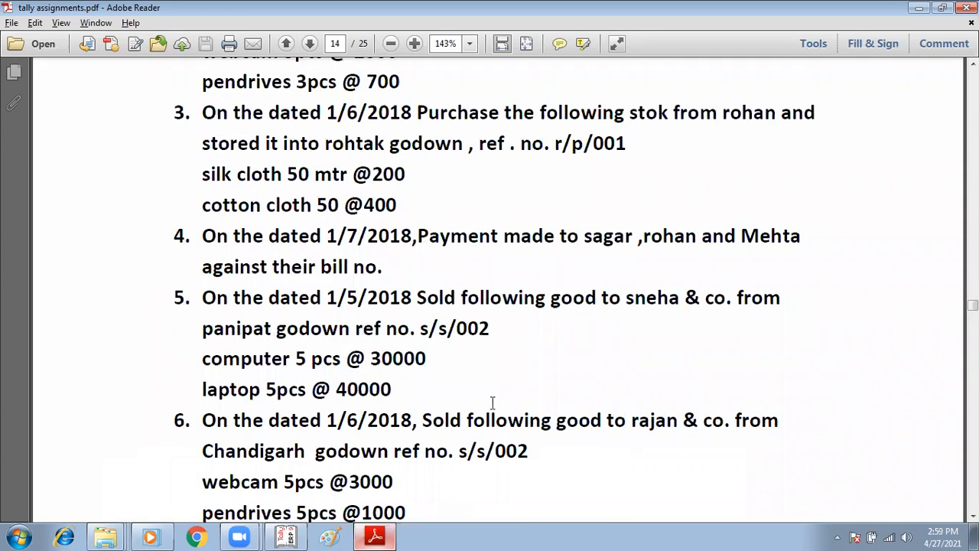
{"action": "scroll", "coordinate": [404, 450], "scroll_direction": "down", "scroll_amount": 1}
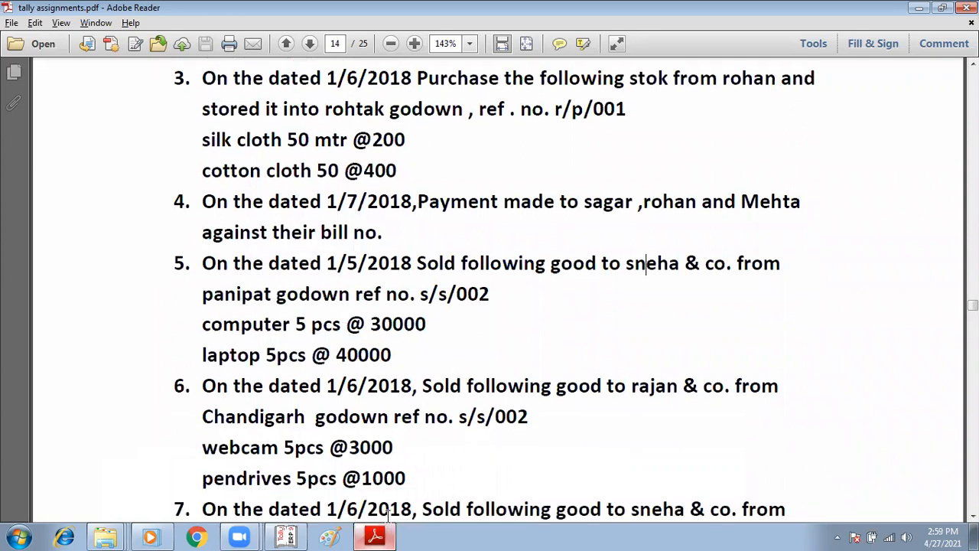
{"action": "left_click", "coordinate": [288, 536]}
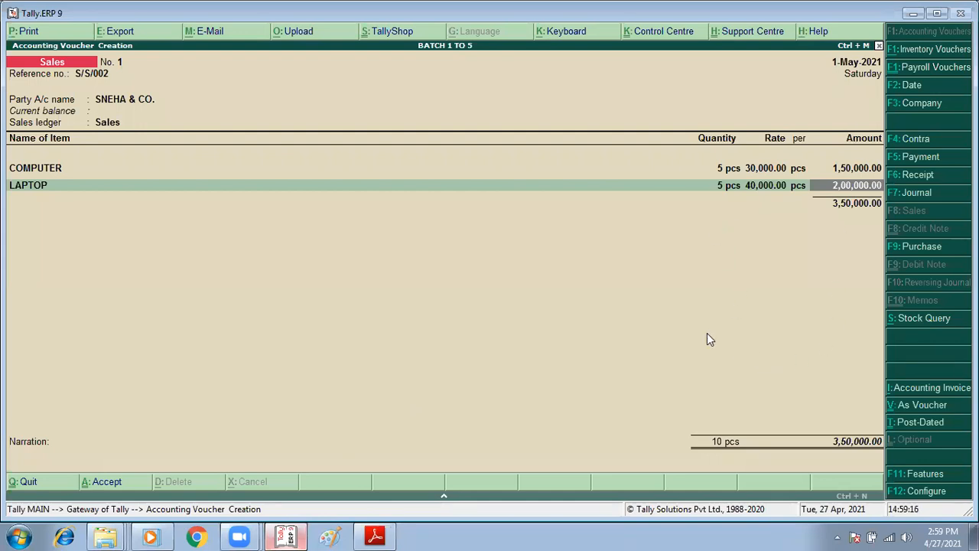
{"action": "key", "text": "Return"}
{"action": "key", "text": "Return"}
{"action": "key", "text": "Return"}
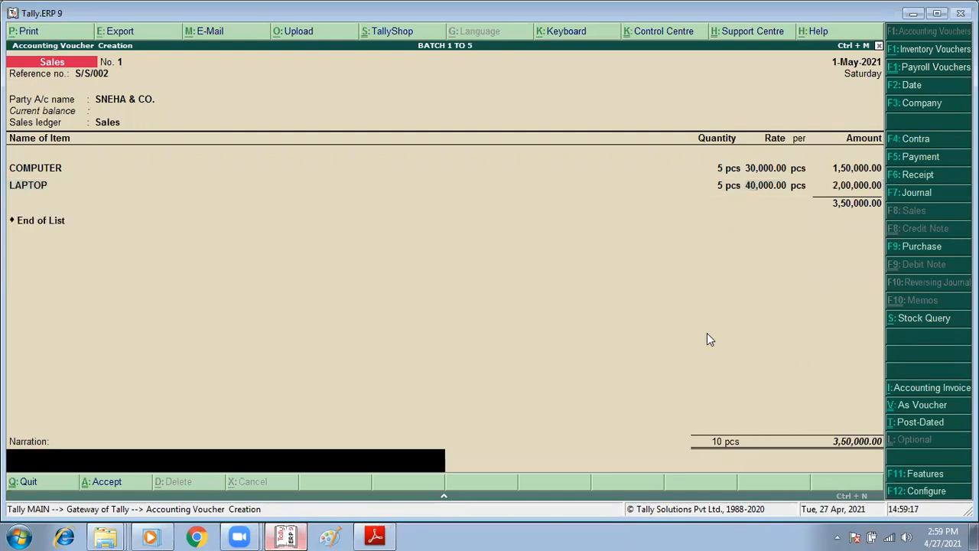
{"action": "key", "text": "Return"}
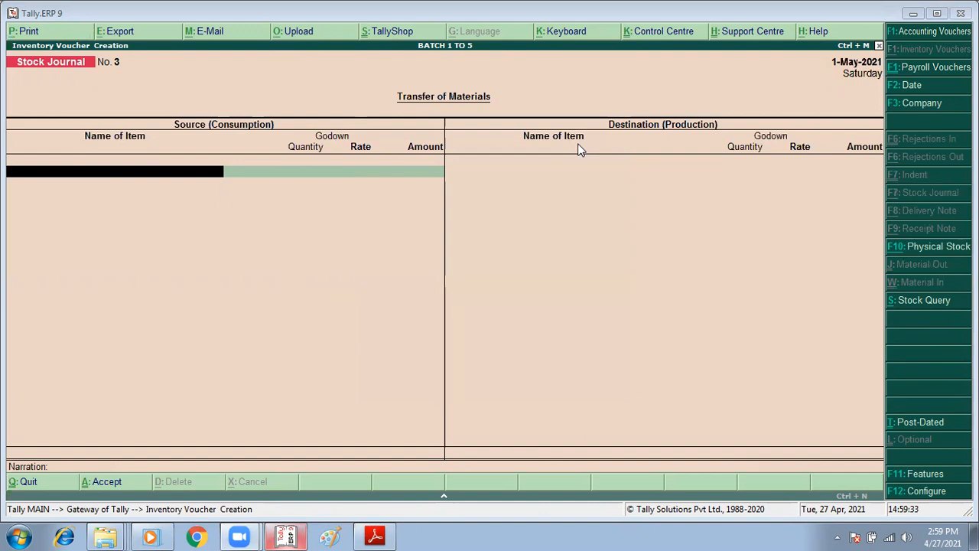
{"action": "key", "text": "Return"}
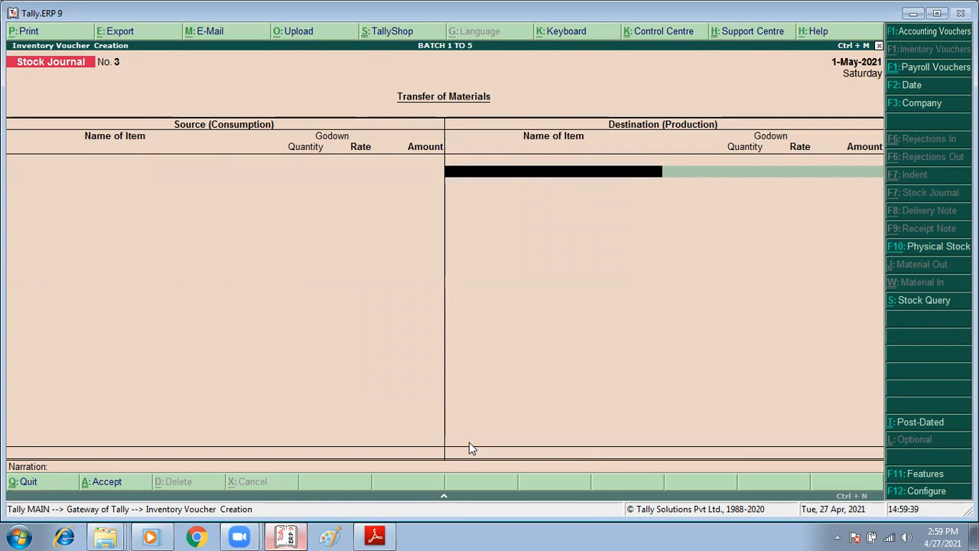
Step: Switch to the assignments PDF and look through the remaining sales transactions and the Session-12 practice tasks
{"action": "left_click", "coordinate": [375, 535]}
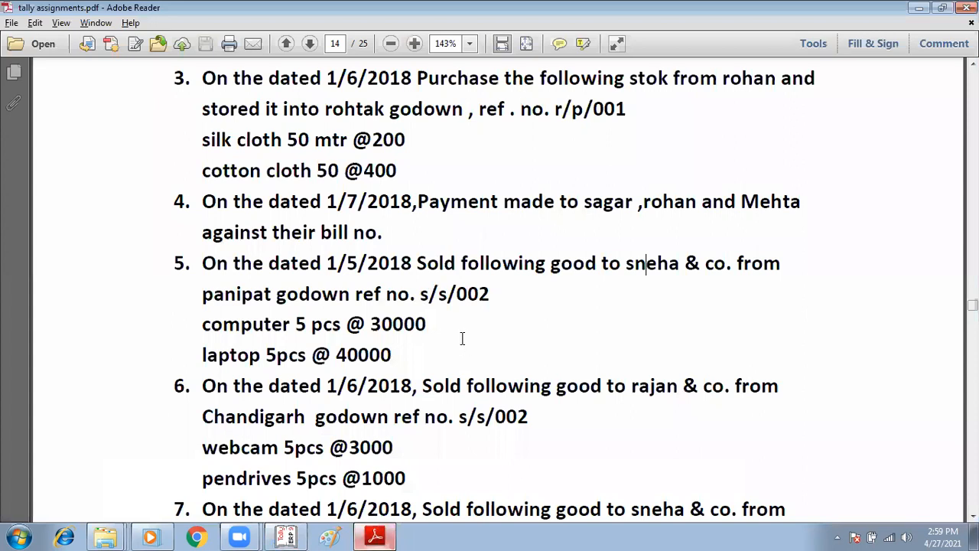
{"action": "scroll", "coordinate": [462, 339], "scroll_direction": "down", "scroll_amount": 3}
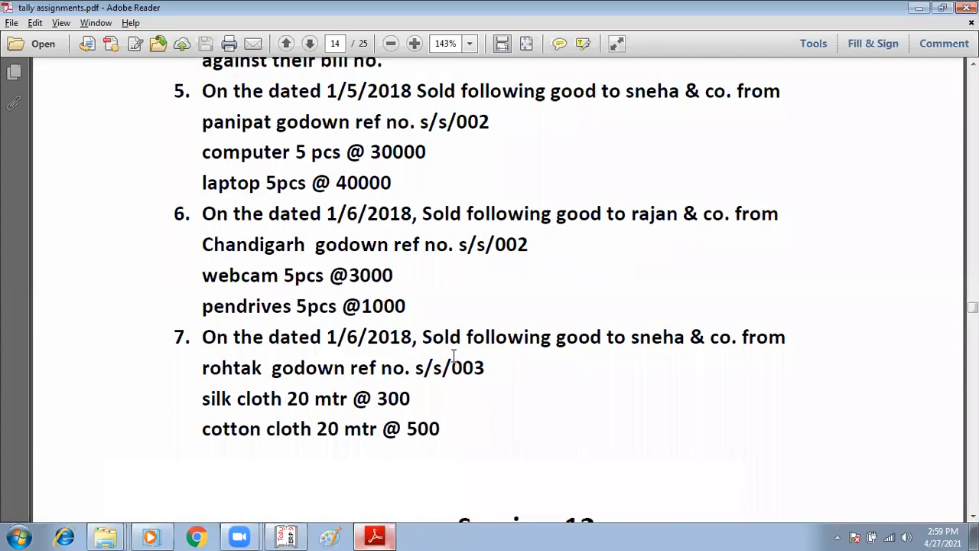
{"action": "scroll", "coordinate": [452, 312], "scroll_direction": "down", "scroll_amount": 3}
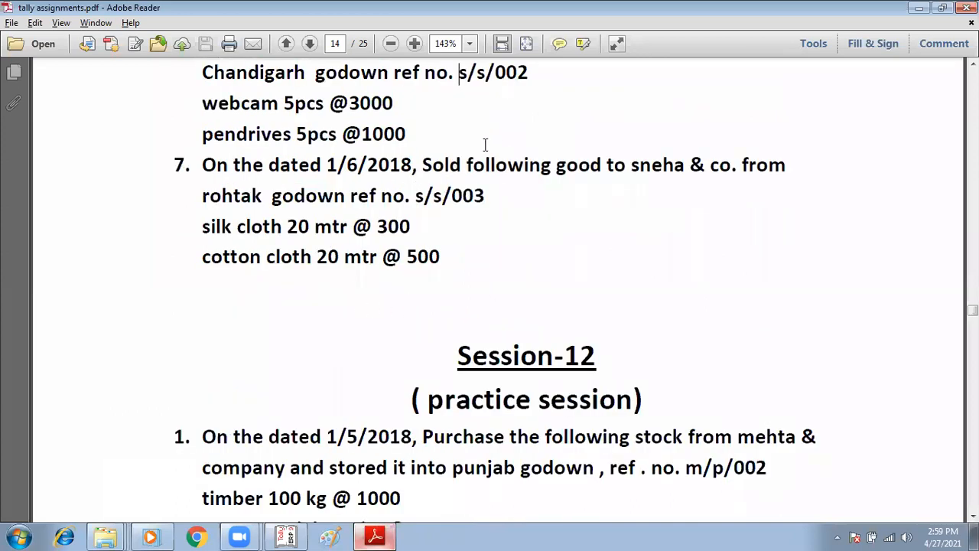
{"action": "scroll", "coordinate": [247, 291], "scroll_direction": "down", "scroll_amount": 1}
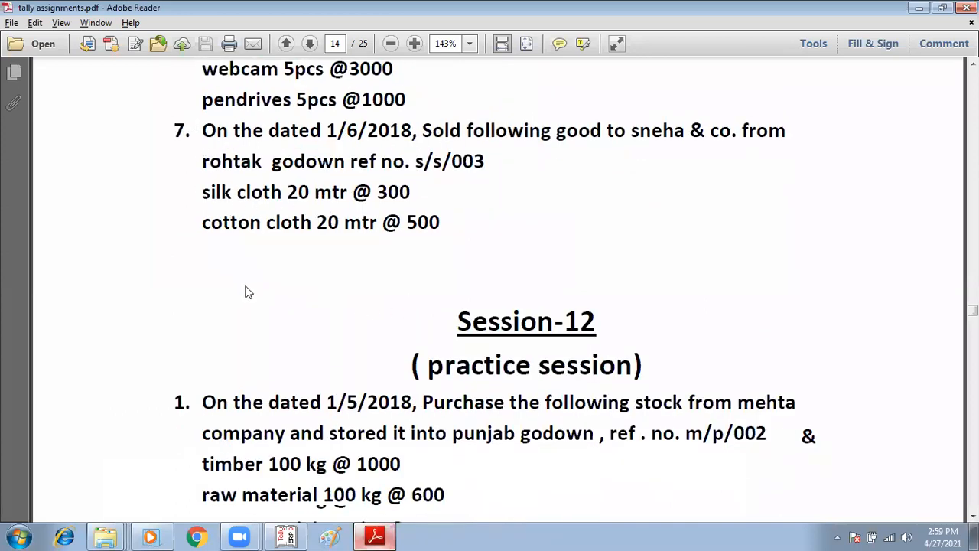
{"action": "scroll", "coordinate": [248, 283], "scroll_direction": "down", "scroll_amount": 7}
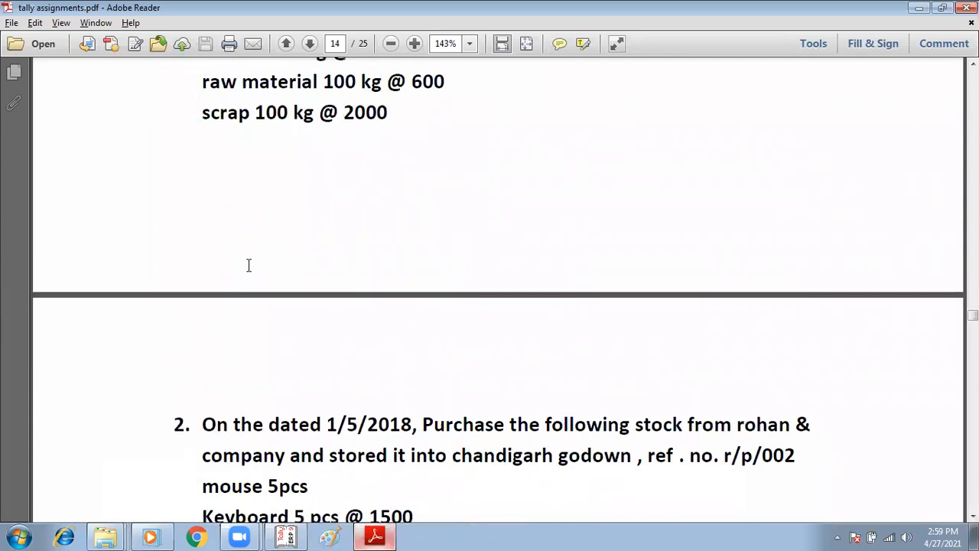
{"action": "scroll", "coordinate": [249, 275], "scroll_direction": "down", "scroll_amount": 8}
{"action": "scroll", "coordinate": [217, 361], "scroll_direction": "down", "scroll_amount": 4}
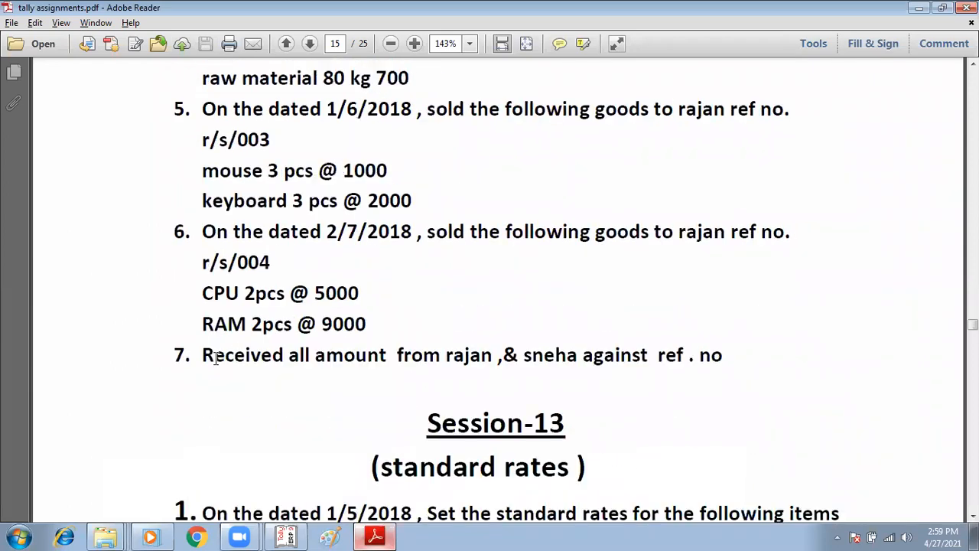
{"action": "scroll", "coordinate": [244, 316], "scroll_direction": "up", "scroll_amount": 12}
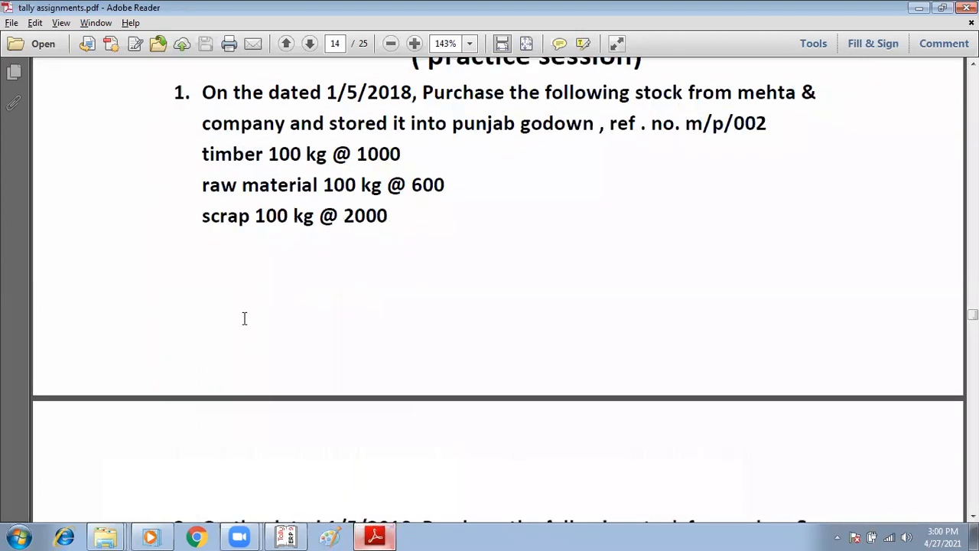
{"action": "scroll", "coordinate": [245, 317], "scroll_direction": "up", "scroll_amount": 4}
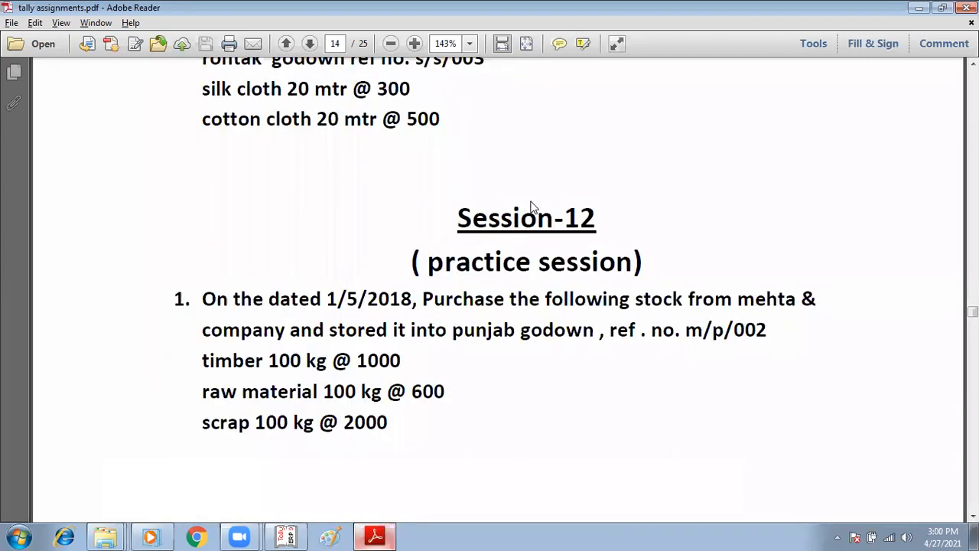
{"action": "scroll", "coordinate": [531, 200], "scroll_direction": "up", "scroll_amount": 7}
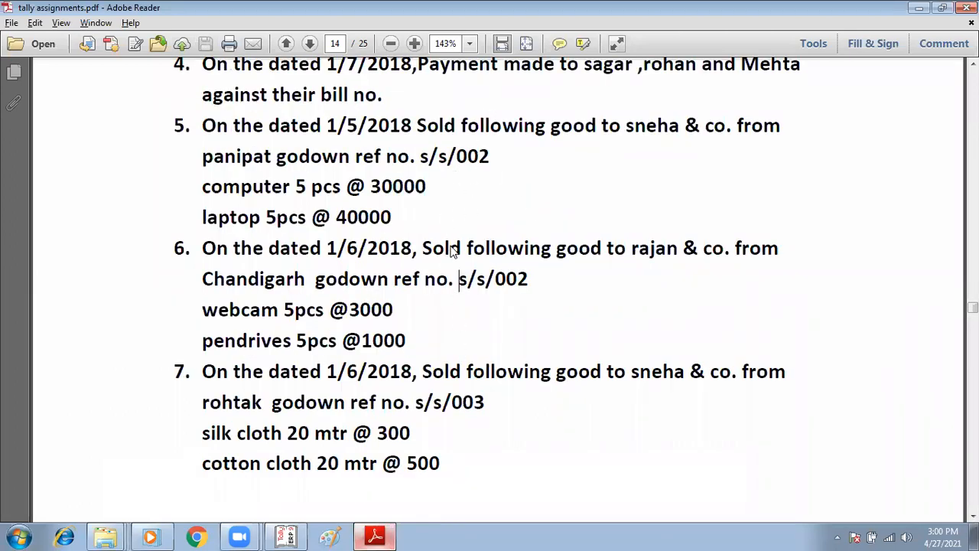
Step: Read the Session-12 purchase, payment, sale and receipt transactions in the PDF and go back to the Sneha & Co. computer and laptop sale
{"action": "scroll", "coordinate": [461, 248], "scroll_direction": "down", "scroll_amount": 6}
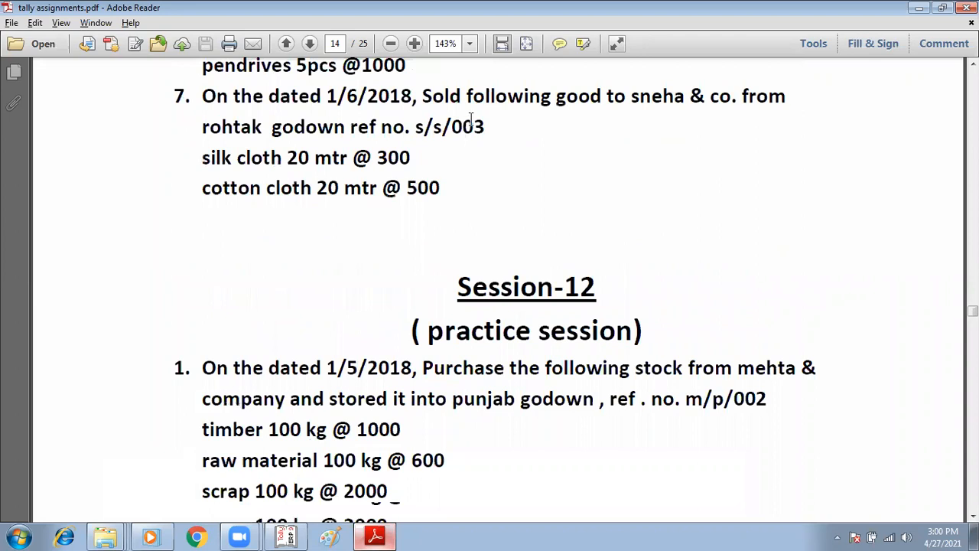
{"action": "scroll", "coordinate": [440, 127], "scroll_direction": "down", "scroll_amount": 5}
{"action": "left_click_drag", "start_coordinate": [434, 127], "coordinate": [494, 144]}
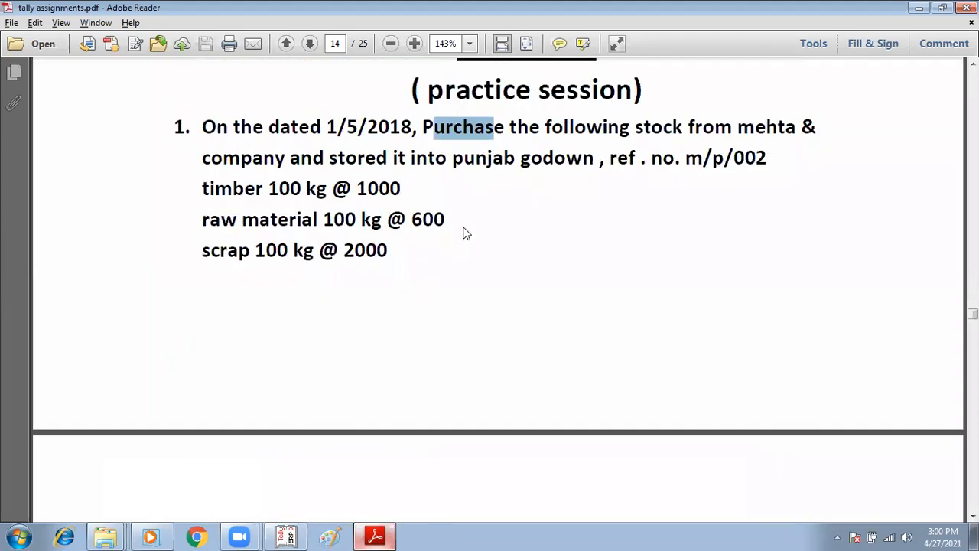
{"action": "scroll", "coordinate": [464, 232], "scroll_direction": "down", "scroll_amount": 8}
{"action": "scroll", "coordinate": [592, 253], "scroll_direction": "down", "scroll_amount": 2}
{"action": "left_click_drag", "start_coordinate": [497, 236], "coordinate": [560, 247]}
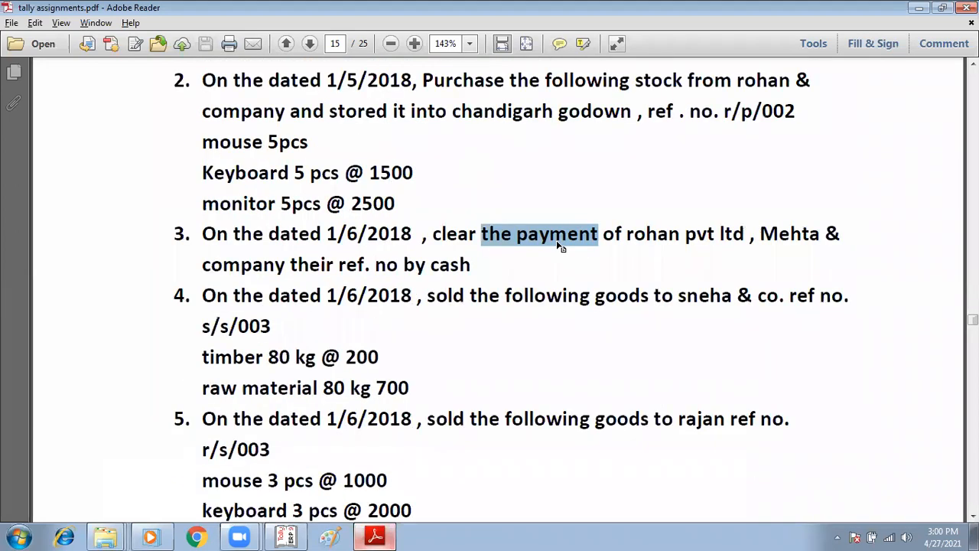
{"action": "scroll", "coordinate": [562, 247], "scroll_direction": "down", "scroll_amount": 4}
{"action": "left_click_drag", "start_coordinate": [437, 159], "coordinate": [499, 265]}
{"action": "scroll", "coordinate": [452, 365], "scroll_direction": "down", "scroll_amount": 3}
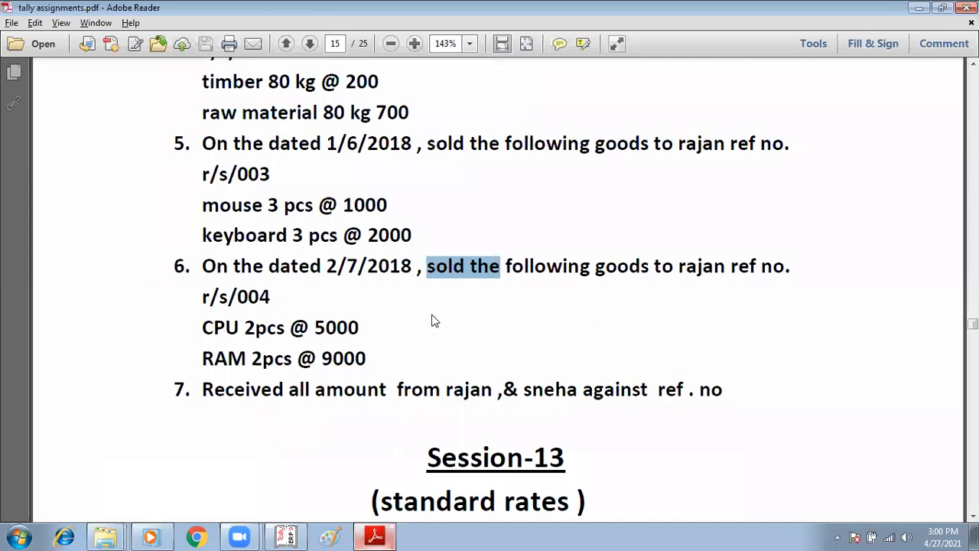
{"action": "scroll", "coordinate": [431, 314], "scroll_direction": "down", "scroll_amount": 1}
{"action": "scroll", "coordinate": [464, 344], "scroll_direction": "up", "scroll_amount": 2}
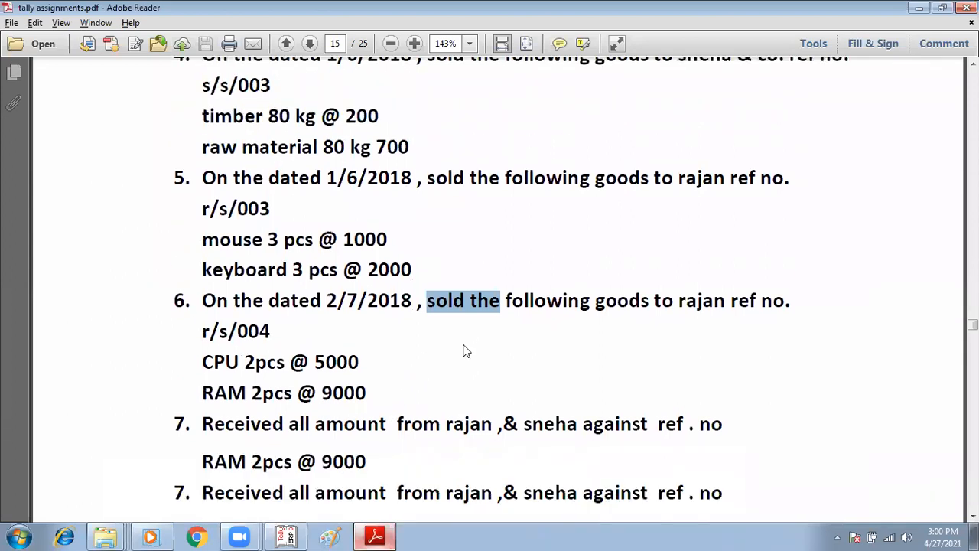
{"action": "scroll", "coordinate": [469, 337], "scroll_direction": "up", "scroll_amount": 15}
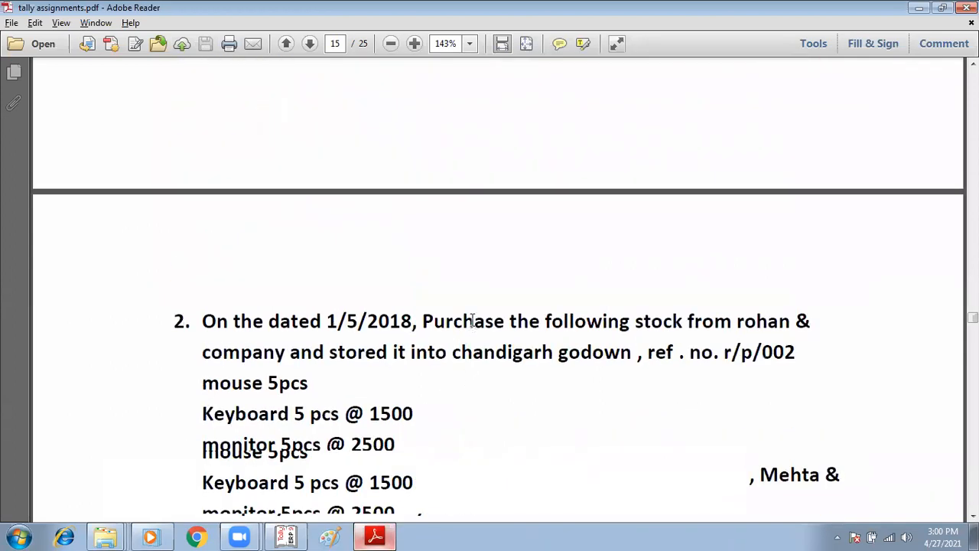
{"action": "scroll", "coordinate": [467, 334], "scroll_direction": "up", "scroll_amount": 5}
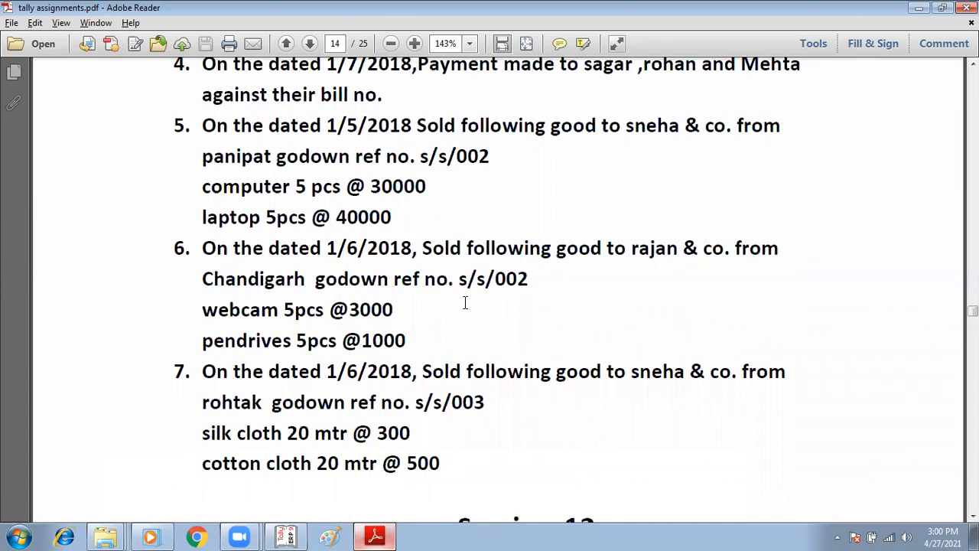
{"action": "scroll", "coordinate": [492, 293], "scroll_direction": "up", "scroll_amount": 2}
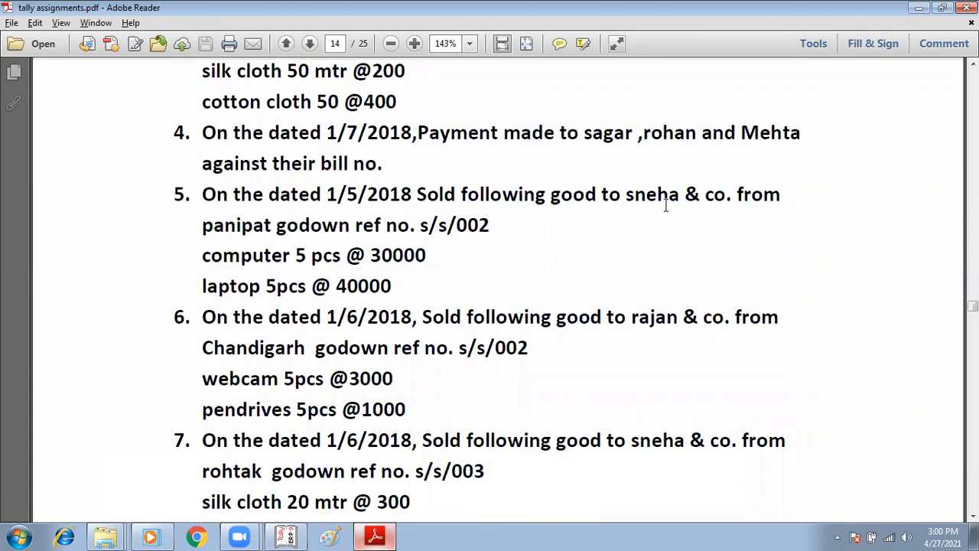
Step: Switch to Tally.ERP 9 and start a Receipt voucher crediting SNEHA & CO. with 3,50,000
{"action": "left_click", "coordinate": [290, 535]}
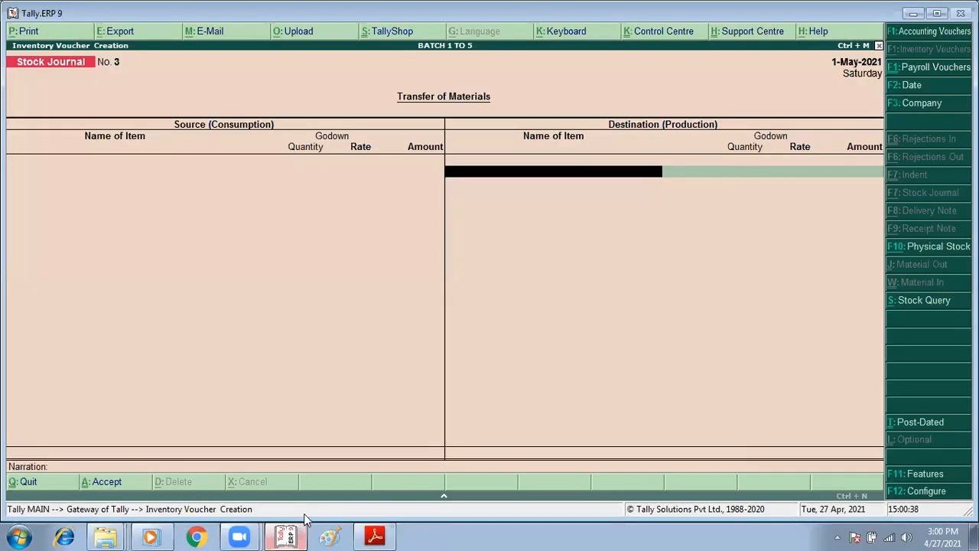
{"action": "key", "text": "F6"}
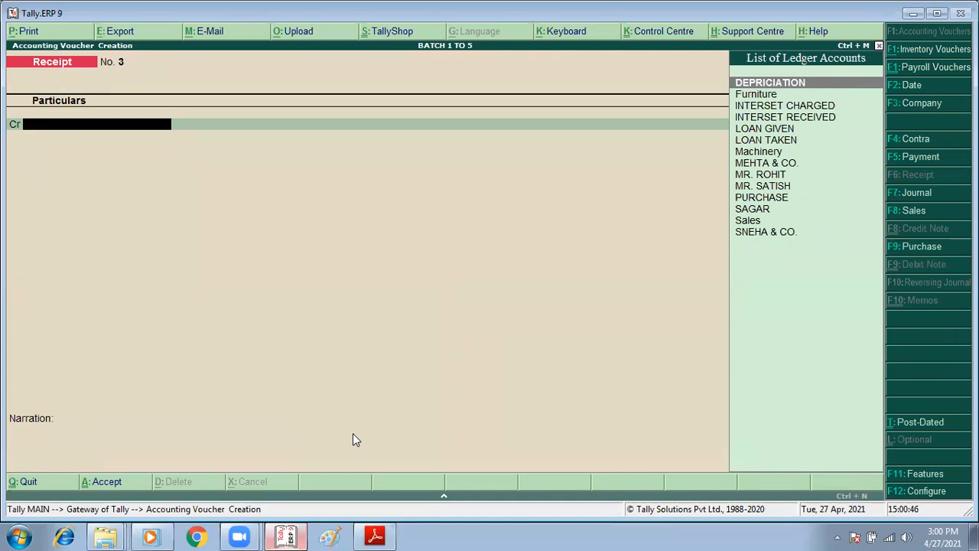
{"action": "type", "text": "S"}
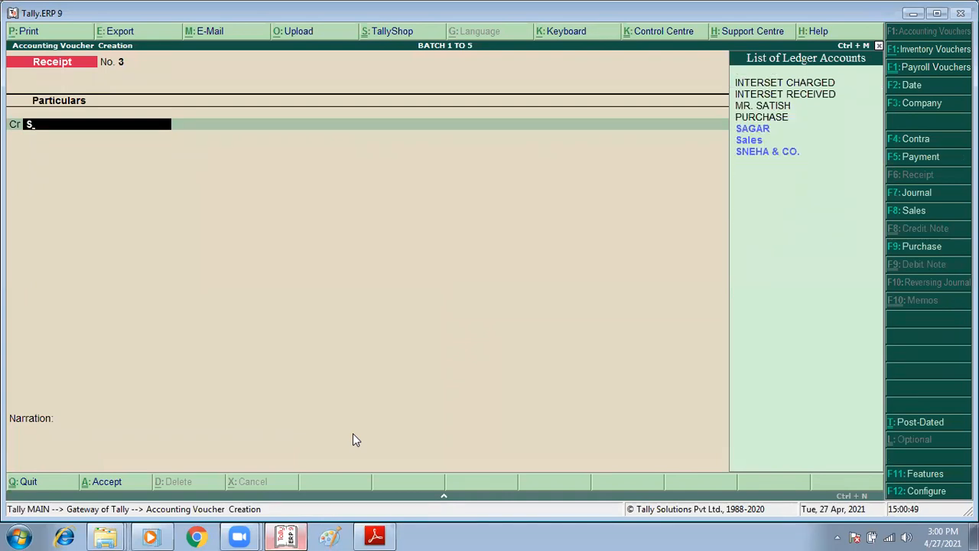
{"action": "key", "text": "Down"}
{"action": "key", "text": "Down"}
{"action": "key", "text": "Return"}
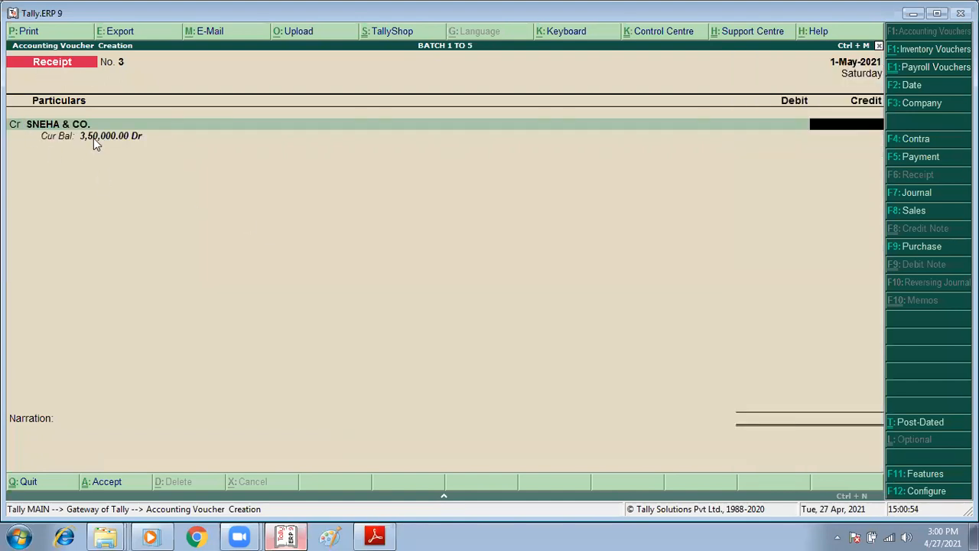
{"action": "type", "text": "3,50,0"}
{"action": "type", "text": "0000"}
{"action": "key", "text": "Return"}
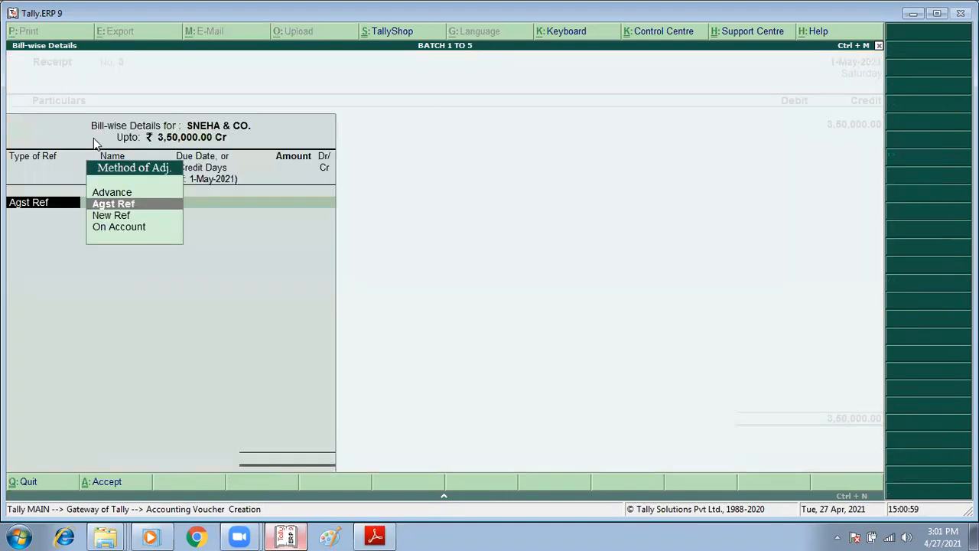
Step: Allocate the full 3,50,000 receipt as Agst Ref to SNEHA & CO.'s pending bill 1 dated 1-May-2021
{"action": "key", "text": "Return"}
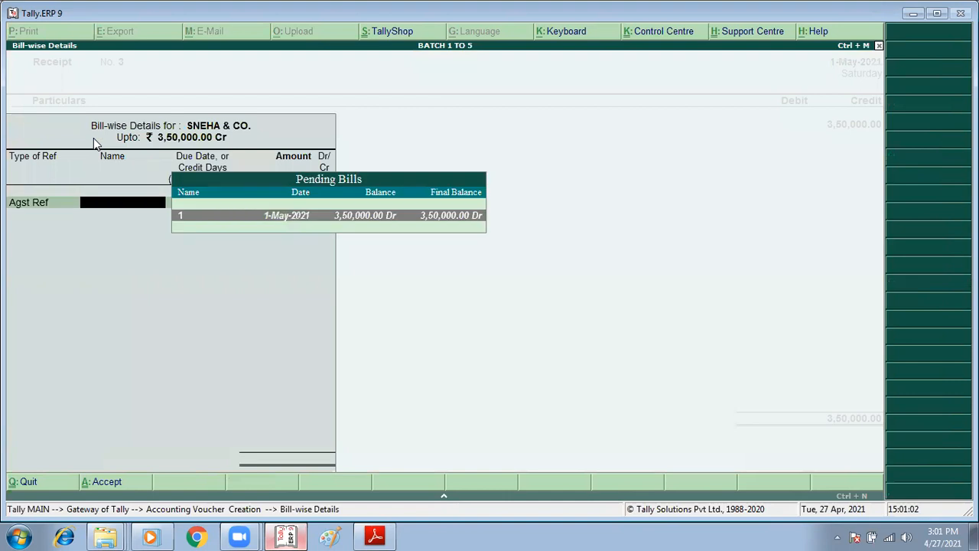
{"action": "key", "text": "Return"}
{"action": "key", "text": "Return"}
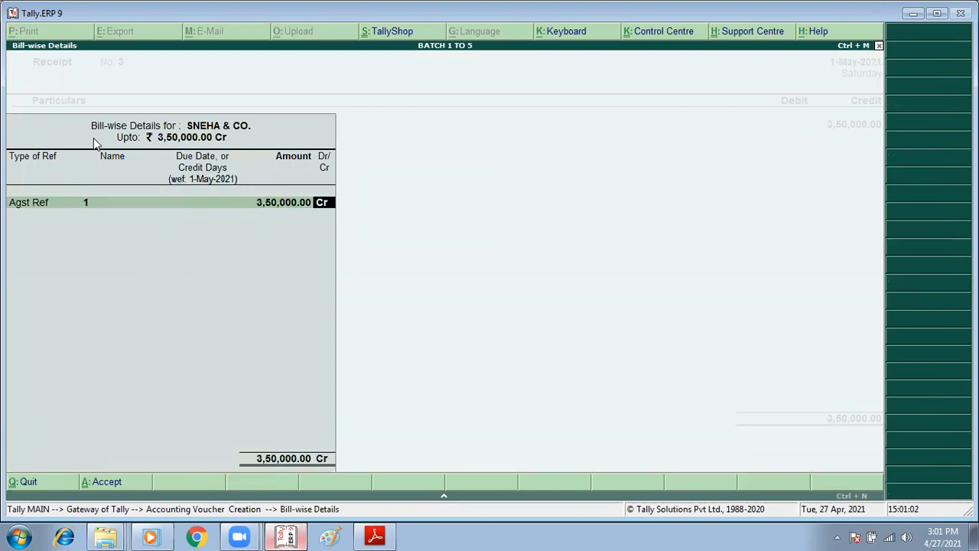
{"action": "key", "text": "Return"}
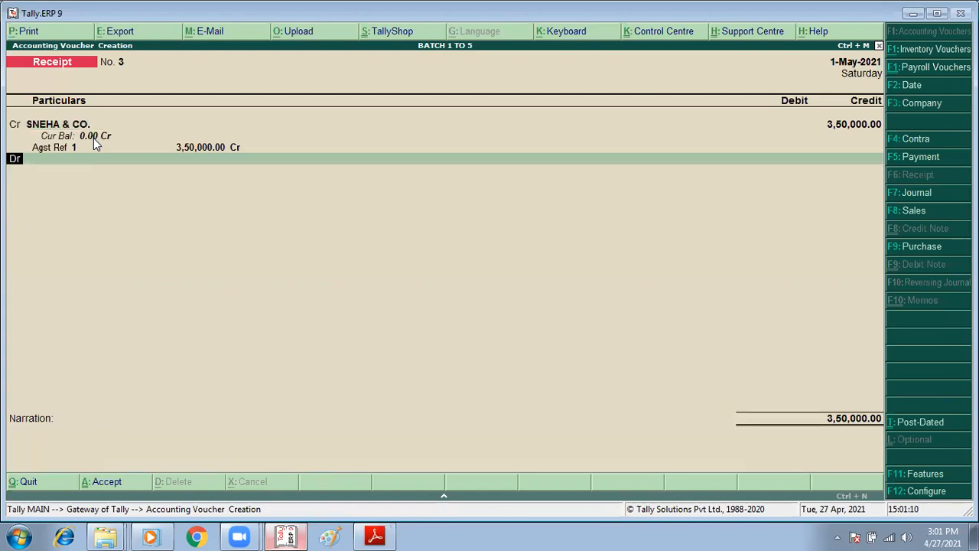
Step: Debit the receipt to the Cash ledger for the full amount and save the voucher without a narration
{"action": "key", "text": "Return"}
{"action": "type", "text": "CAS"}
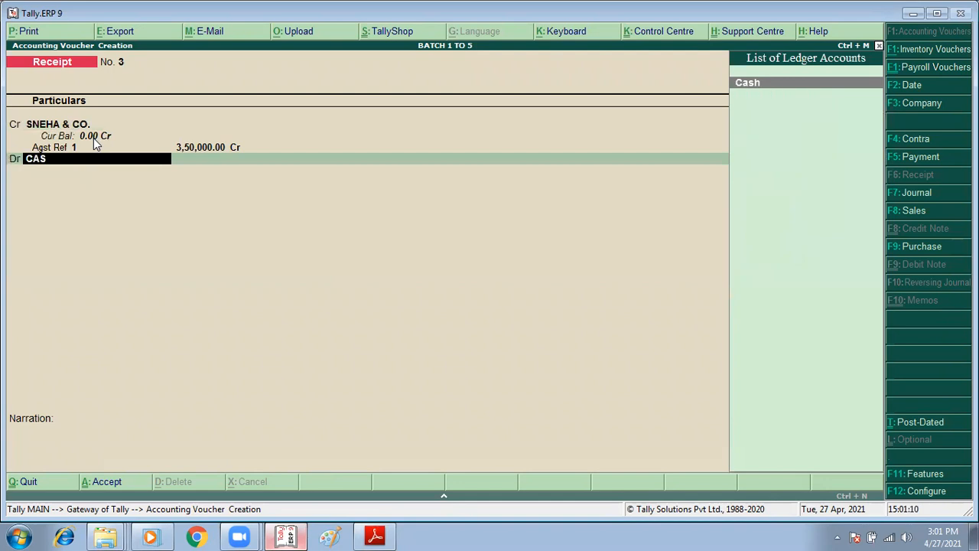
{"action": "key", "text": "Return"}
{"action": "key", "text": "Return"}
{"action": "key", "text": "Return"}
{"action": "key", "text": "Return"}
{"action": "key", "text": "F1"}
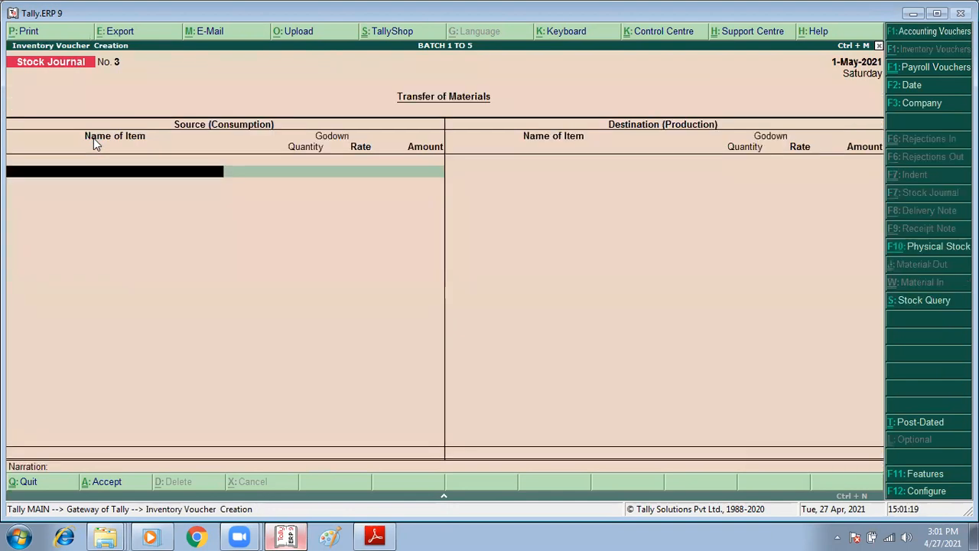
{"action": "key", "text": "Escape"}
{"action": "key", "text": "Return"}
Step: Leave voucher entry and open the Day Book from the display reports
{"action": "key", "text": "Escape"}
{"action": "key", "text": "Escape"}
{"action": "key", "text": "Down"}
{"action": "key", "text": "Down"}
{"action": "key", "text": "Down"}
{"action": "key", "text": "Down"}
{"action": "key", "text": "Down"}
{"action": "key", "text": "Down"}
{"action": "key", "text": "Down"}
{"action": "key", "text": "Down"}
{"action": "key", "text": "Down"}
{"action": "key", "text": "Down"}
{"action": "key", "text": "Down"}
{"action": "key", "text": "Down"}
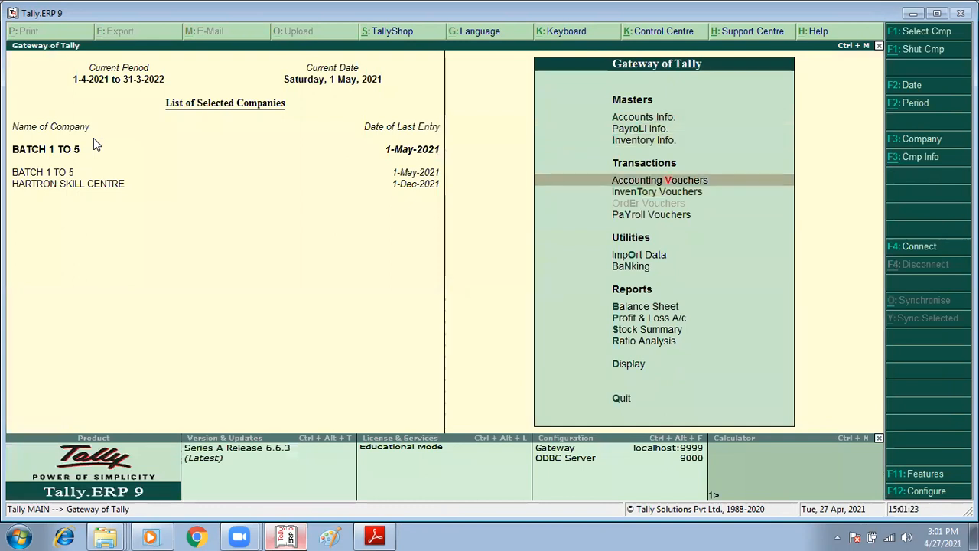
{"action": "key", "text": "Return"}
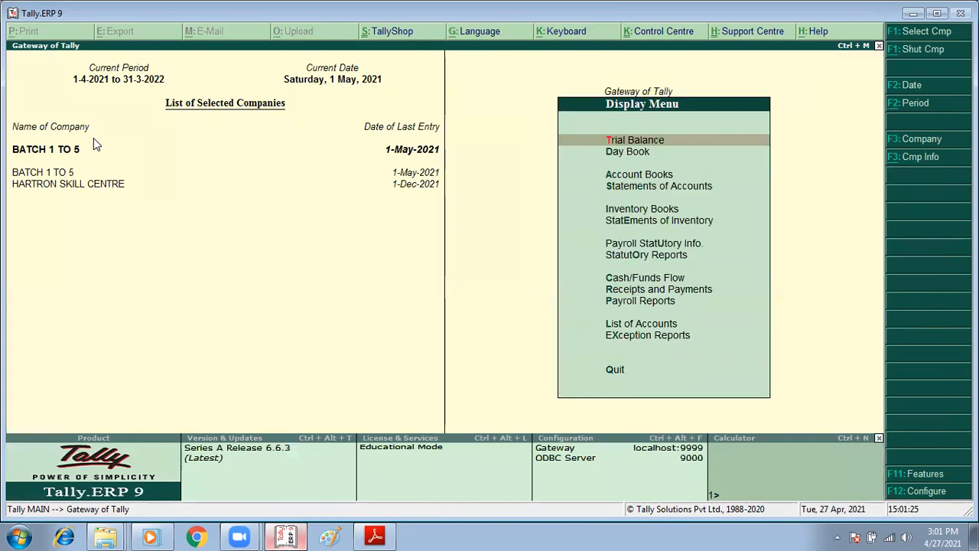
{"action": "key", "text": "Down"}
{"action": "key", "text": "Return"}
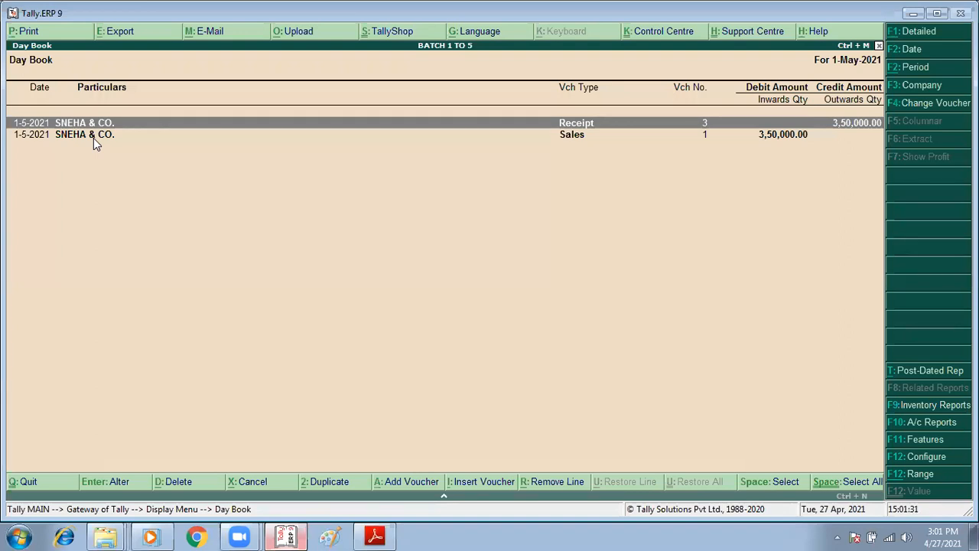
Step: Set the Day Book period from 1-4-2021 to 31-3-2022
{"action": "key", "text": "F2"}
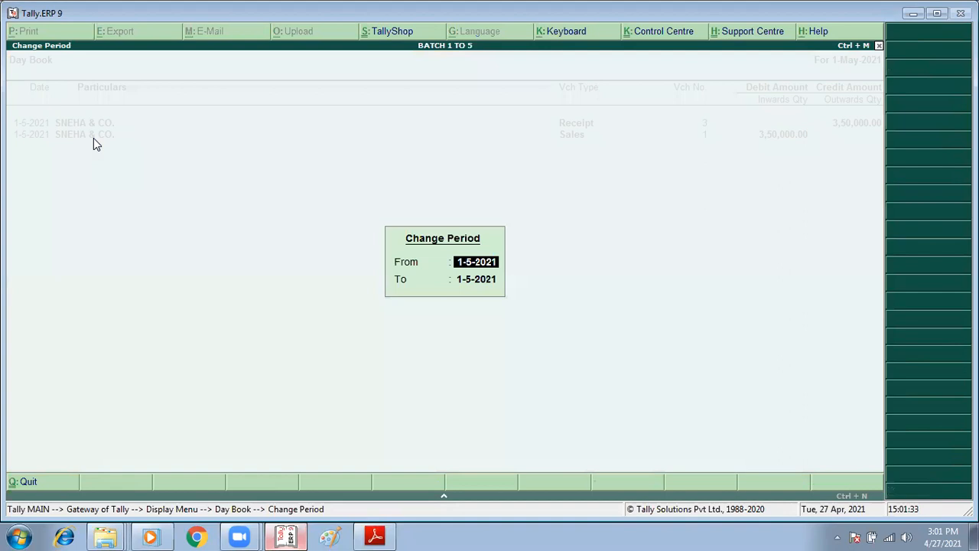
{"action": "type", "text": "1/4/21"}
{"action": "key", "text": "Return"}
{"action": "type", "text": "3"}
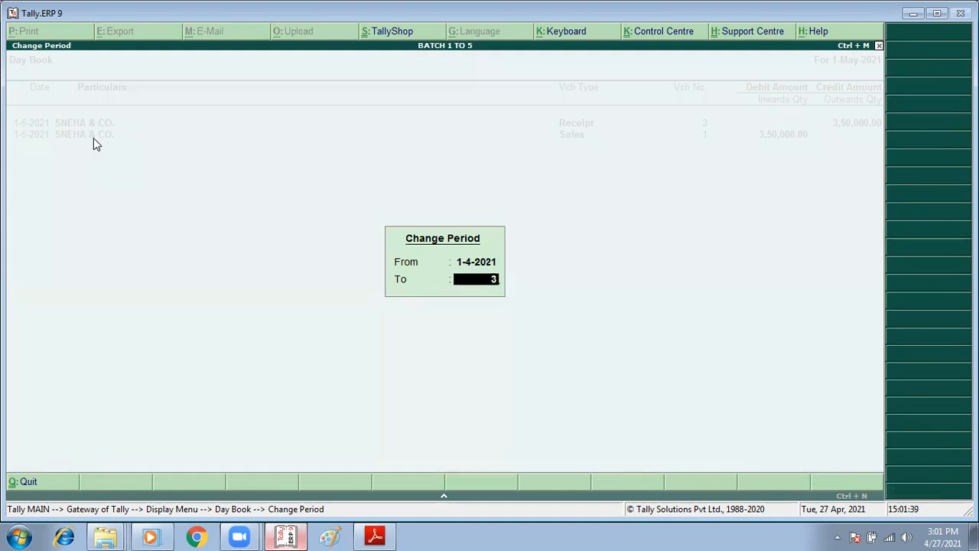
{"action": "type", "text": "1/3/22"}
{"action": "key", "text": "Return"}
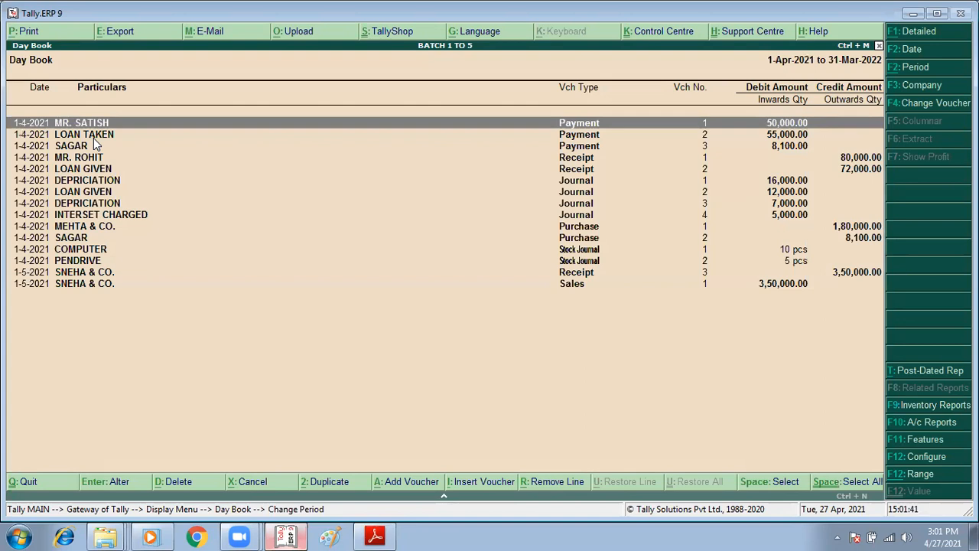
Step: Look through the year's Day Book entries down to the two purchase vouchers
{"action": "key", "text": "Down"}
{"action": "key", "text": "Down"}
{"action": "key", "text": "Down"}
{"action": "key", "text": "Down"}
{"action": "key", "text": "Down"}
{"action": "key", "text": "Down"}
{"action": "key", "text": "Down"}
{"action": "key", "text": "Down"}
{"action": "key", "text": "Down"}
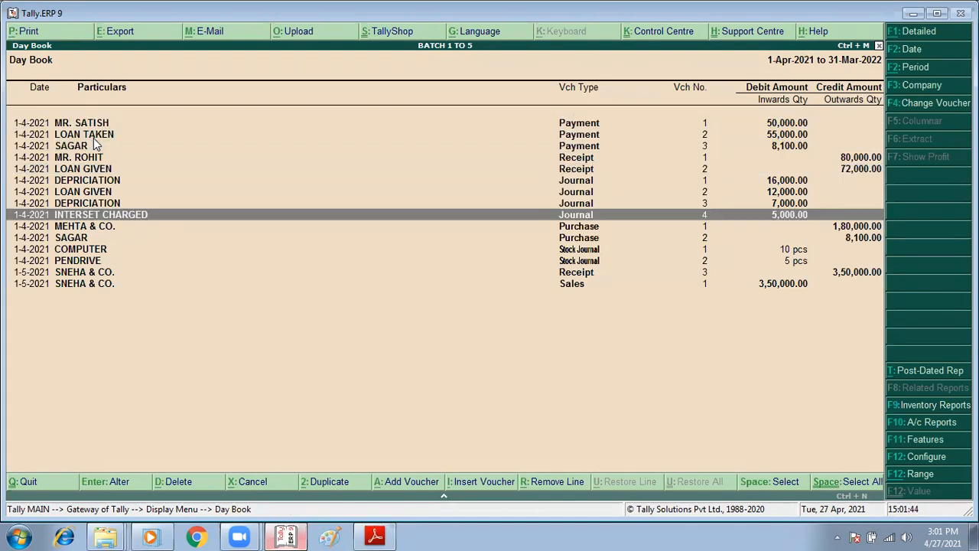
{"action": "key", "text": "Down"}
{"action": "key", "text": "Down"}
{"action": "key", "text": "Down"}
{"action": "key", "text": "Up"}
{"action": "key", "text": "Up"}
{"action": "key", "text": "Up"}
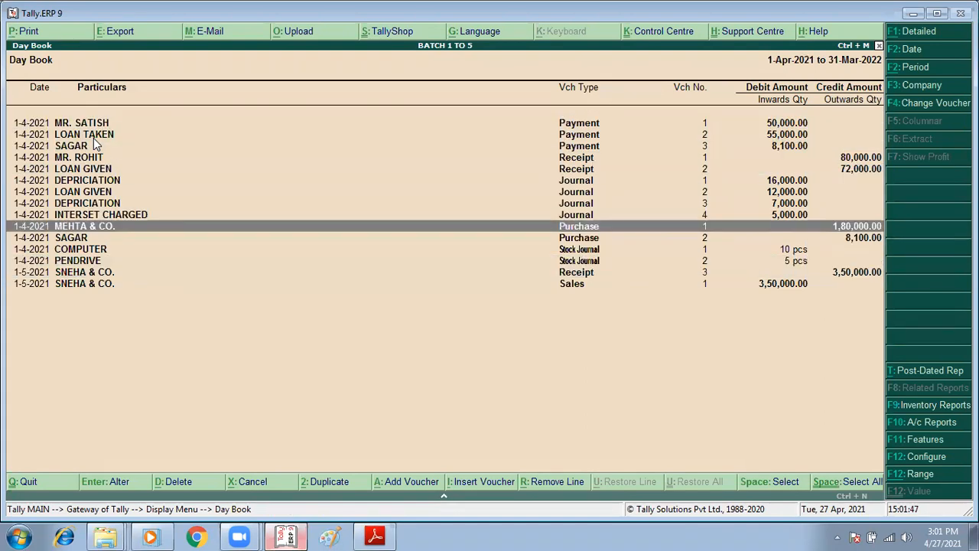
{"action": "key", "text": "Down"}
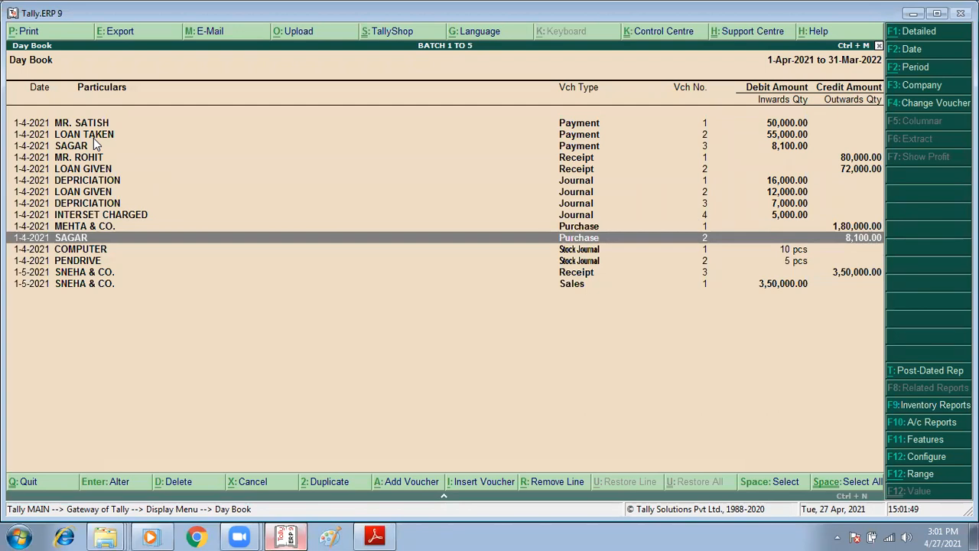
Step: Check the webcam and pendrive purchase in the assignment PDF, set the date of Purchase voucher No. 2 to 1-5-2021 and save it
{"action": "key", "text": "alt+Tab"}
{"action": "key", "text": "Tab"}
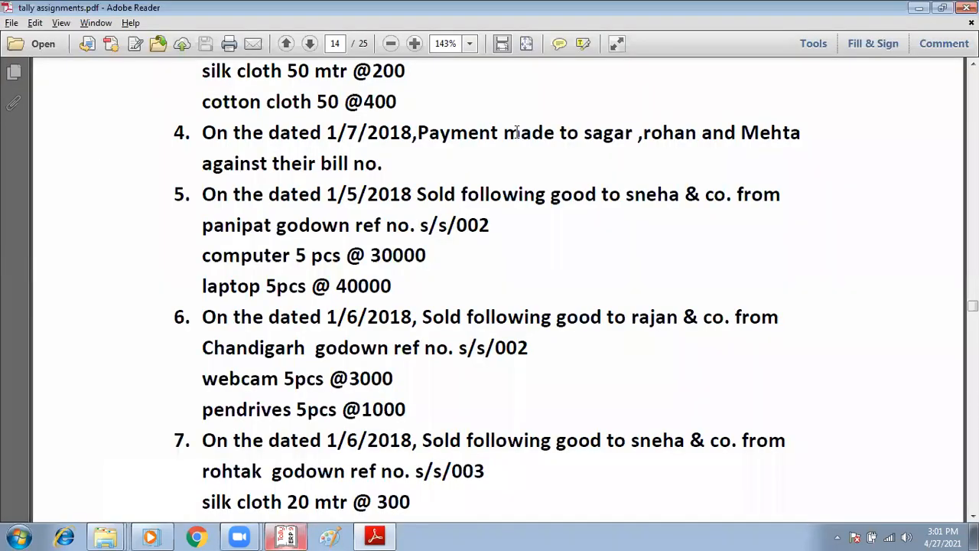
{"action": "scroll", "coordinate": [561, 136], "scroll_direction": "up", "scroll_amount": 3}
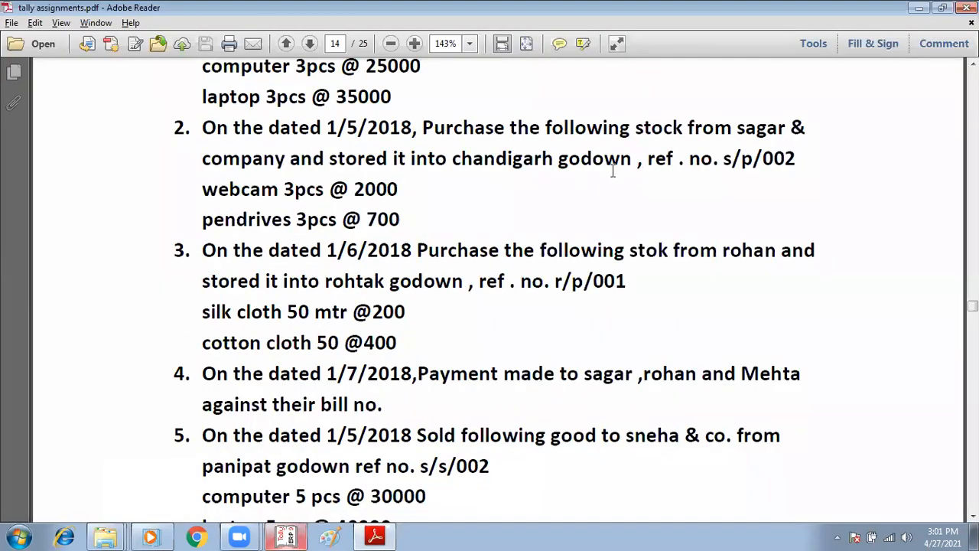
{"action": "key", "text": "alt+Tab"}
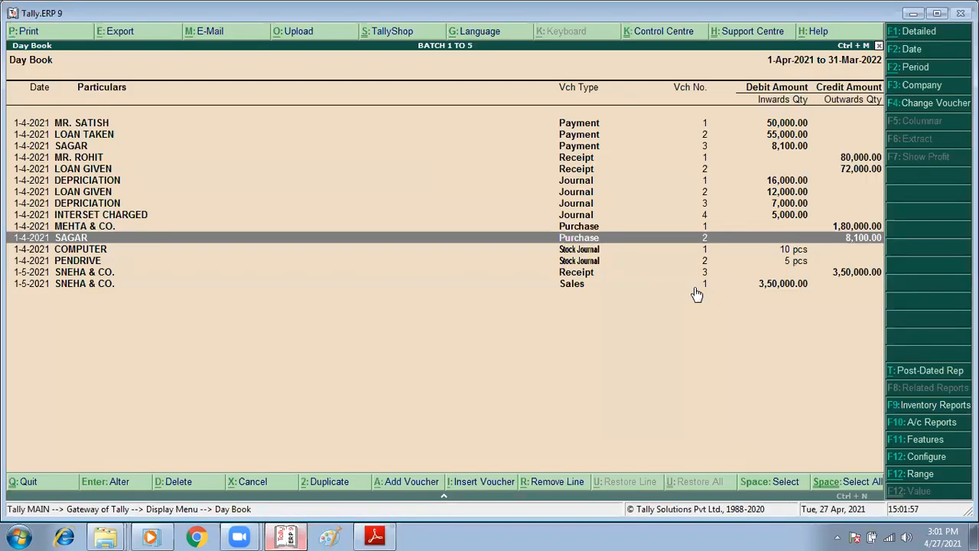
{"action": "key", "text": "Down"}
{"action": "key", "text": "Up"}
{"action": "key", "text": "Return"}
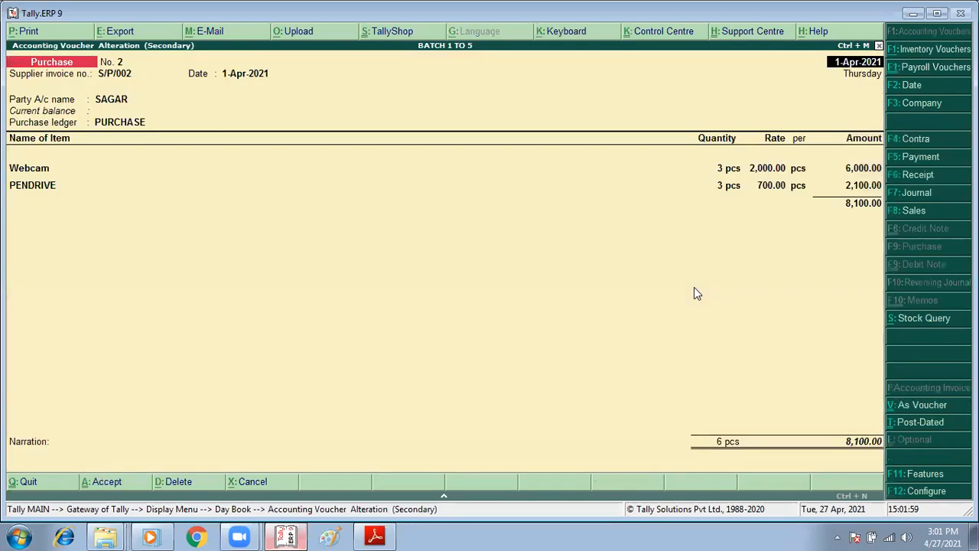
{"action": "key", "text": "F2"}
{"action": "type", "text": "1-5"}
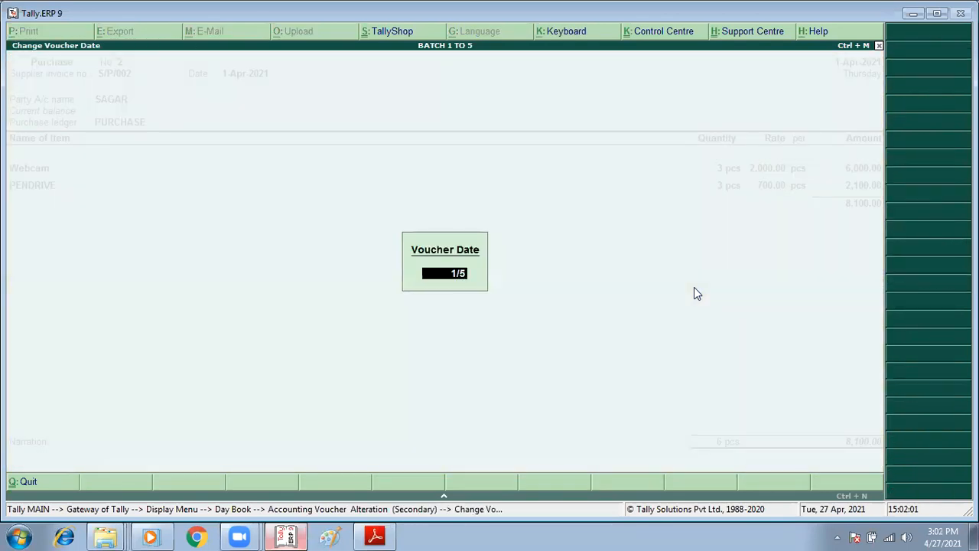
{"action": "key", "text": "Return"}
{"action": "key", "text": "ctrl+a"}
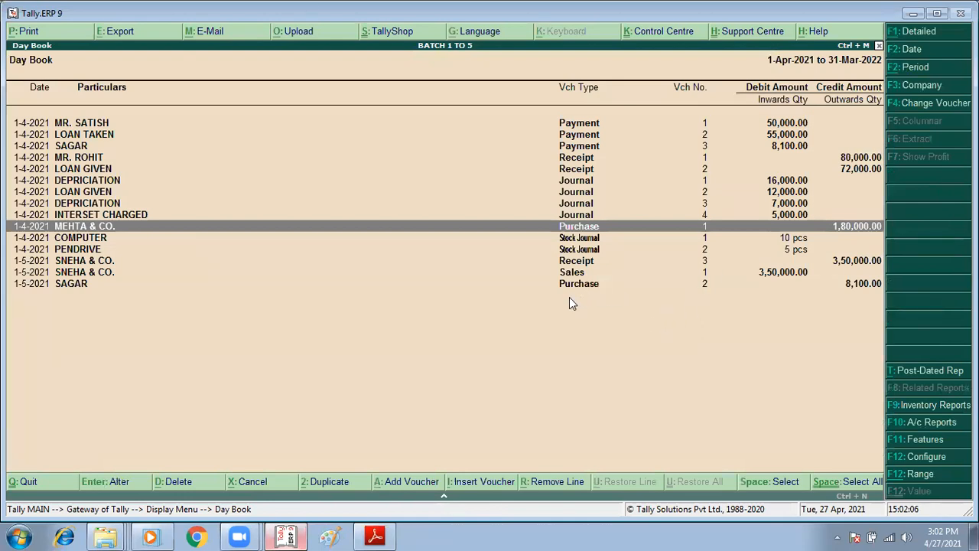
Step: Check the supplier payment in the PDF, set the date of Payment voucher No. 3 to 1-7-2021 and save it
{"action": "key", "text": "alt+Tab"}
{"action": "scroll", "coordinate": [588, 317], "scroll_direction": "down", "scroll_amount": 1}
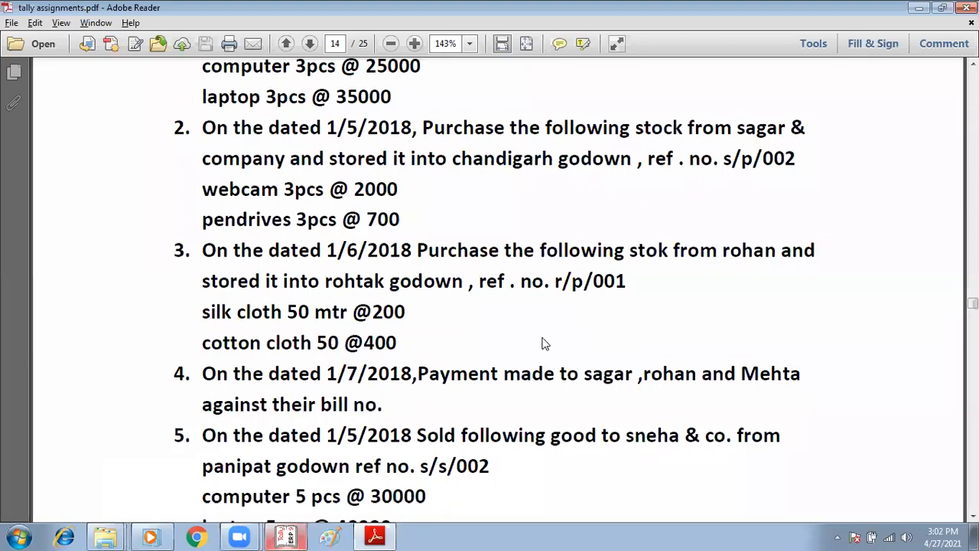
{"action": "key", "text": "alt+Tab"}
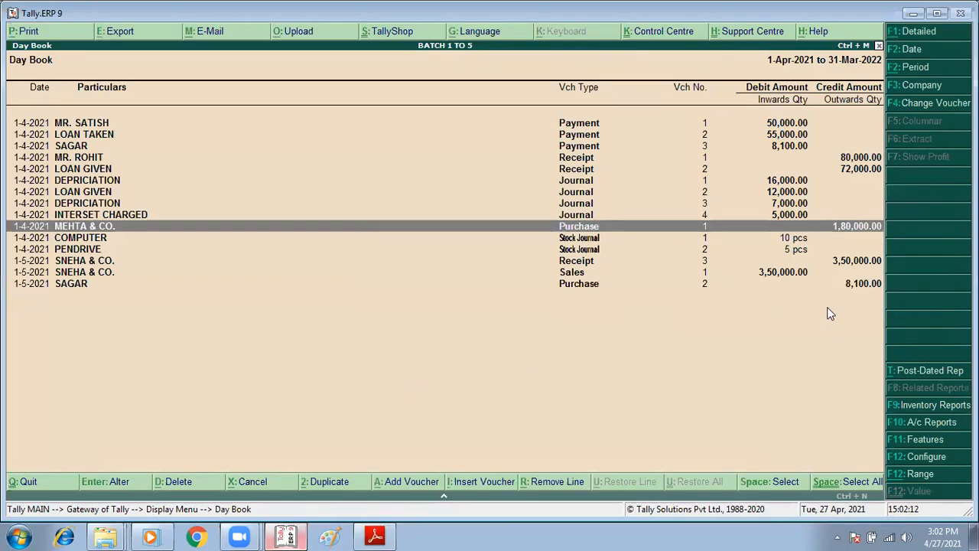
{"action": "key", "text": "Up"}
{"action": "key", "text": "Up"}
{"action": "key", "text": "Up"}
{"action": "key", "text": "Up"}
{"action": "key", "text": "Up"}
{"action": "key", "text": "Up"}
{"action": "key", "text": "Up"}
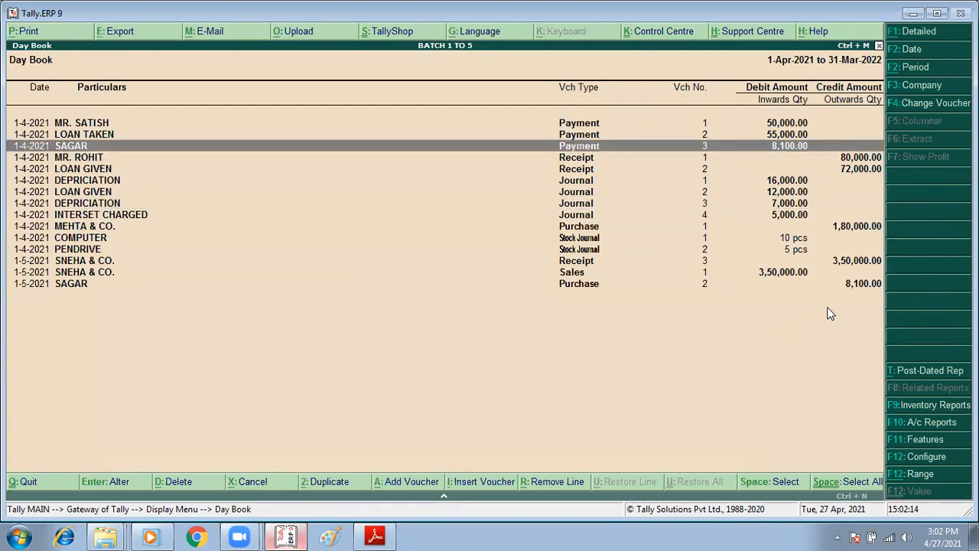
{"action": "key", "text": "Return"}
{"action": "key", "text": "F2"}
{"action": "type", "text": "1/7"}
{"action": "key", "text": "Return"}
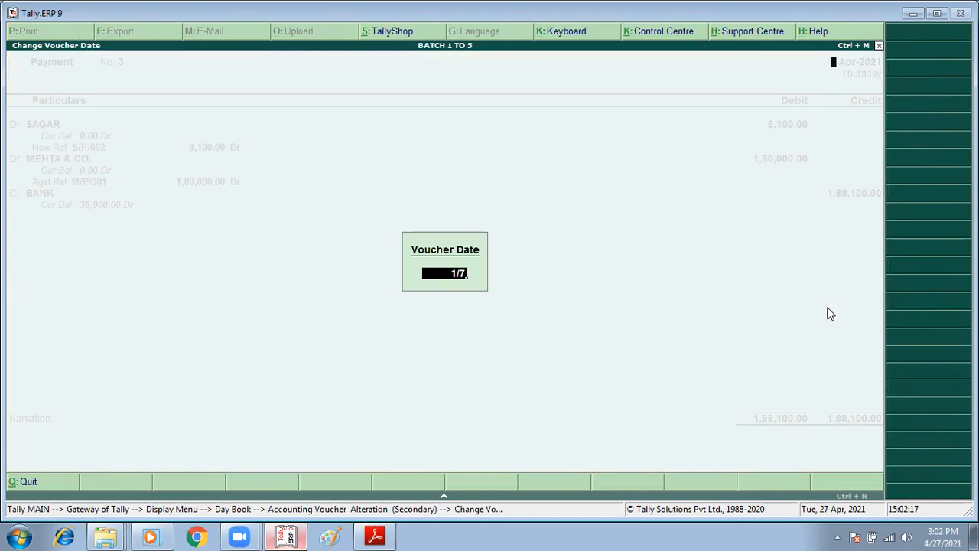
{"action": "key", "text": "ctrl+a"}
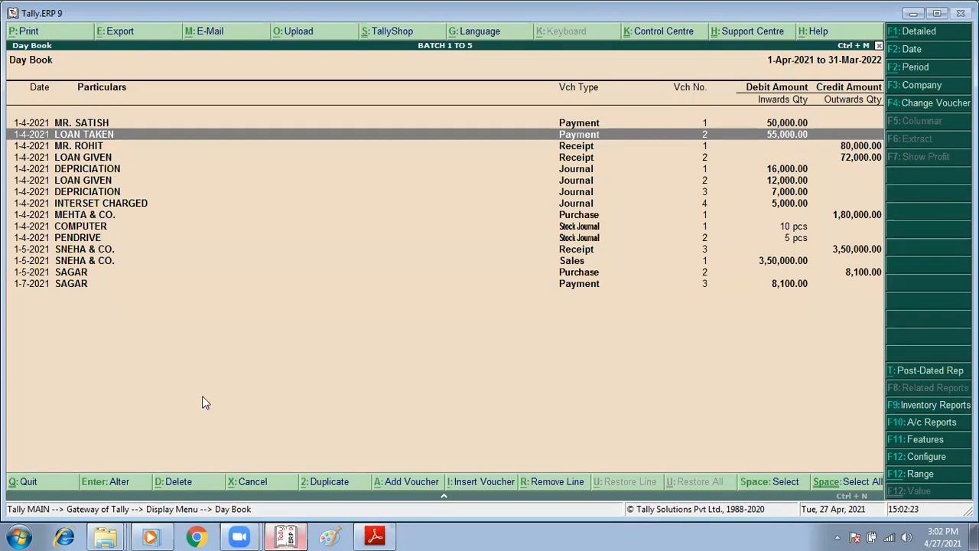
{"action": "key", "text": "alt+F2"}
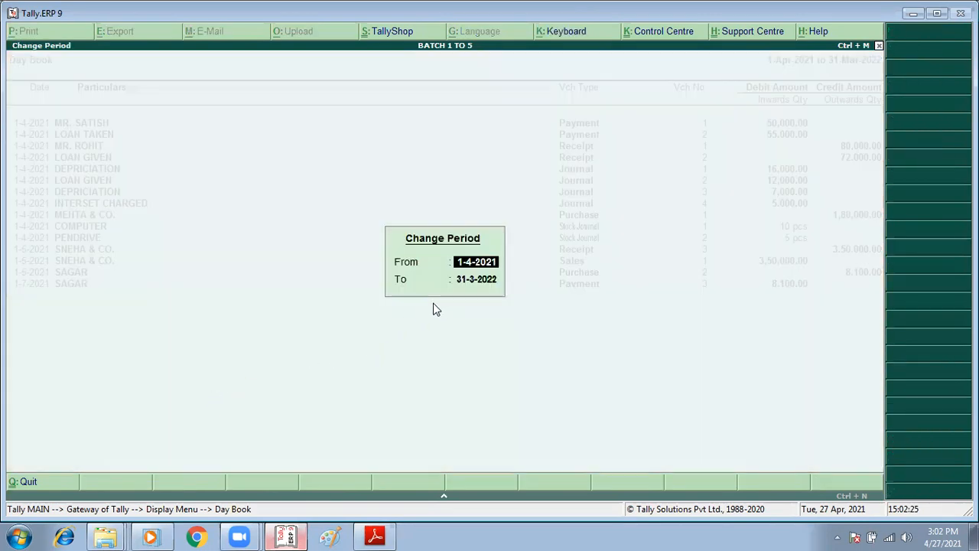
{"action": "key", "text": "Return"}
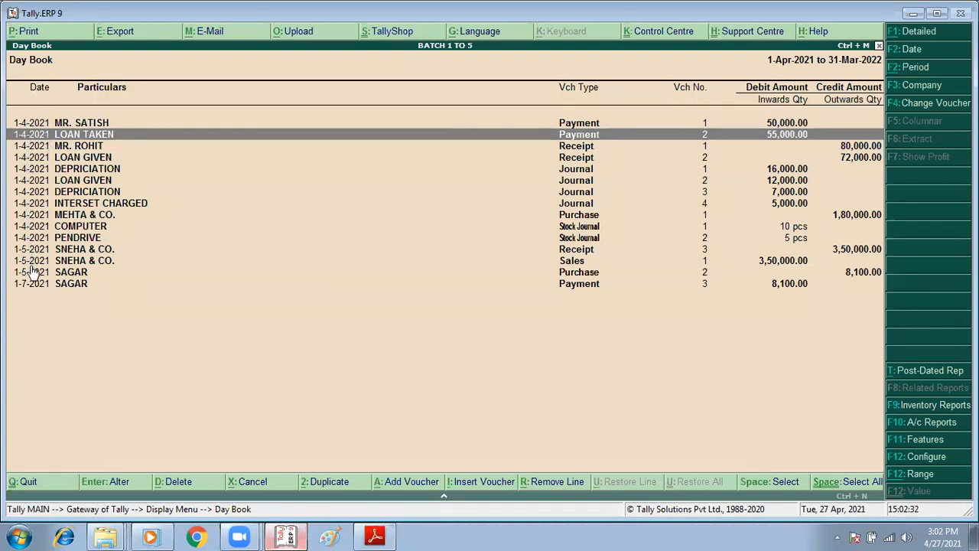
Step: Switch to the assignment PDF, review the purchase and payment transactions and their dates, and return to the Day Book
{"action": "key", "text": "alt+Tab"}
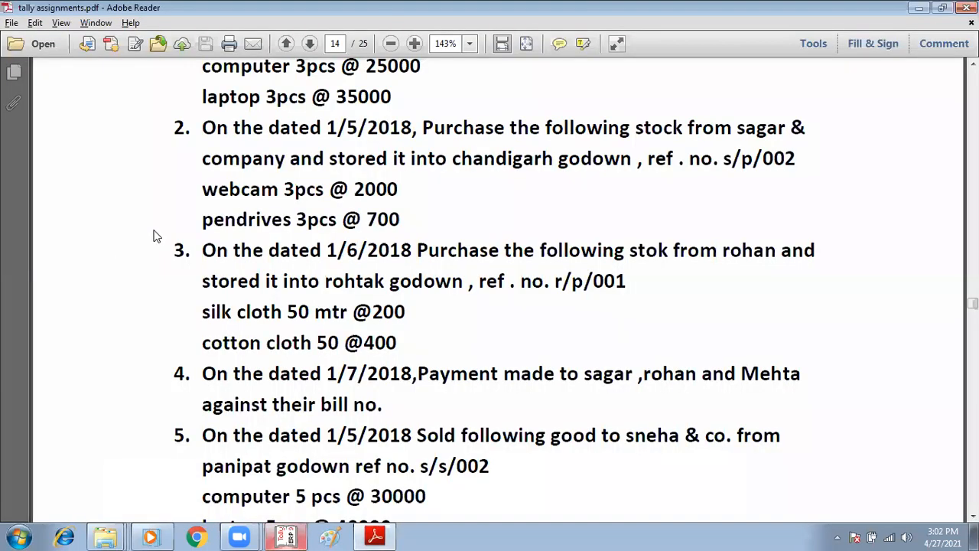
{"action": "scroll", "coordinate": [417, 280], "scroll_direction": "up", "scroll_amount": 5}
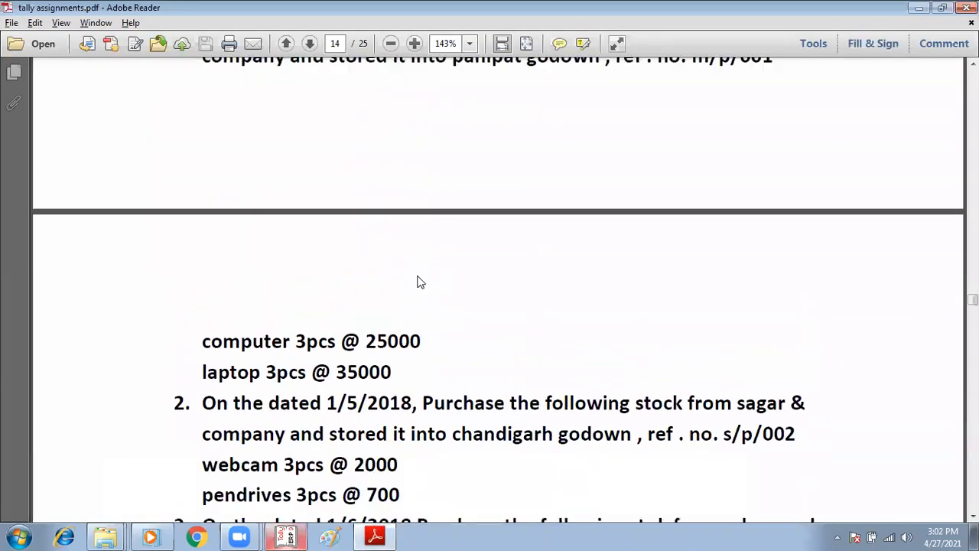
{"action": "scroll", "coordinate": [420, 280], "scroll_direction": "up", "scroll_amount": 3}
{"action": "scroll", "coordinate": [422, 277], "scroll_direction": "down", "scroll_amount": 3}
{"action": "scroll", "coordinate": [423, 303], "scroll_direction": "down", "scroll_amount": 3}
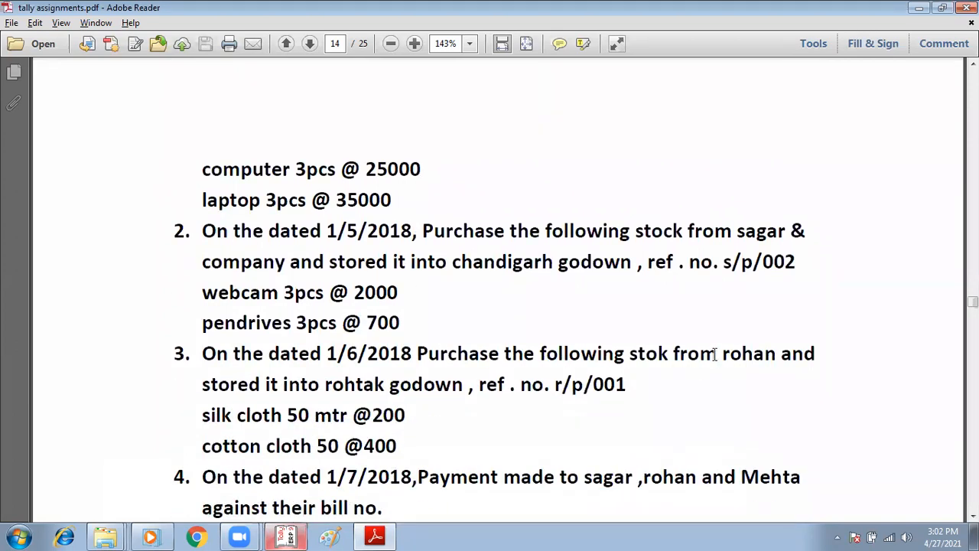
{"action": "double_click", "coordinate": [716, 354]}
{"action": "scroll", "coordinate": [355, 352], "scroll_direction": "down", "scroll_amount": 1}
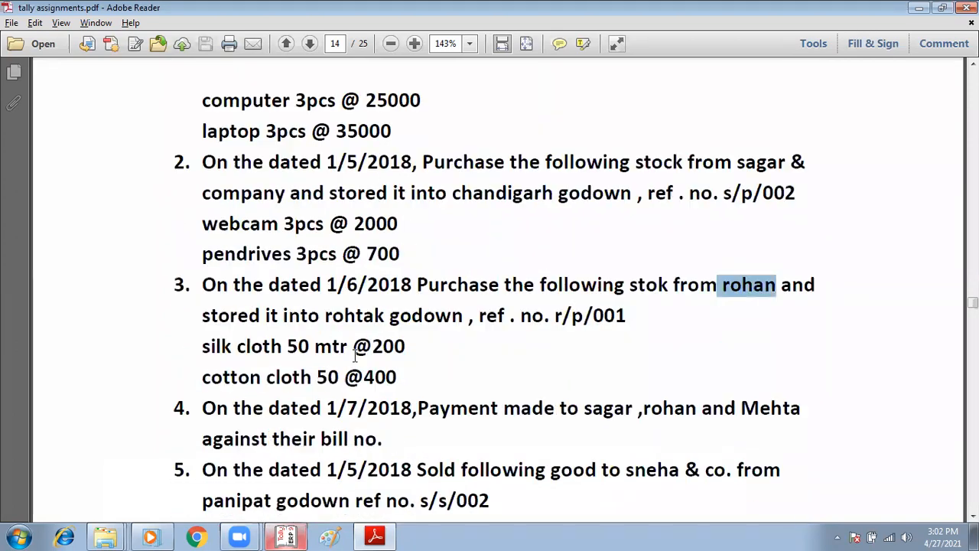
{"action": "key", "text": "alt+Tab"}
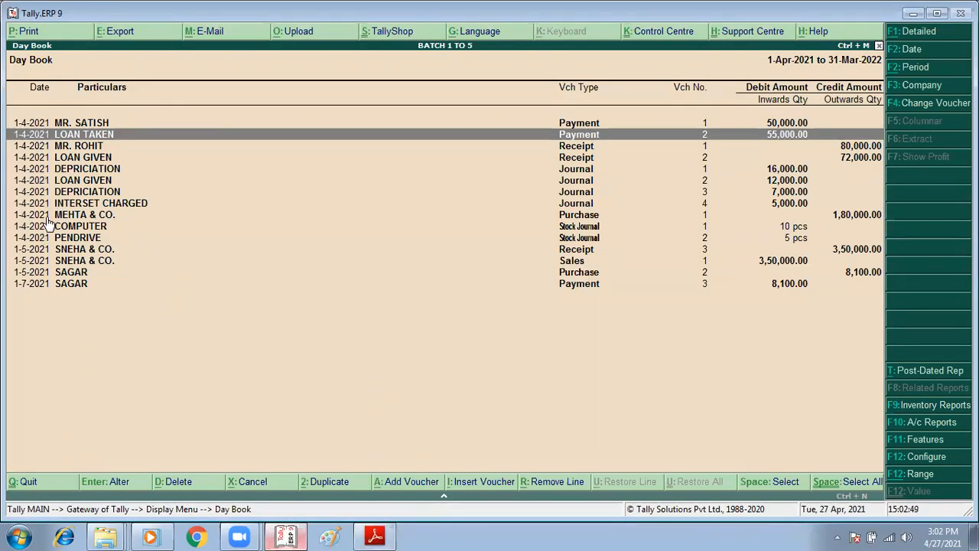
Step: Limit the Day Book to the period from 1-4-2021 to 1-5-2021
{"action": "key", "text": "F2"}
{"action": "key", "text": "Return"}
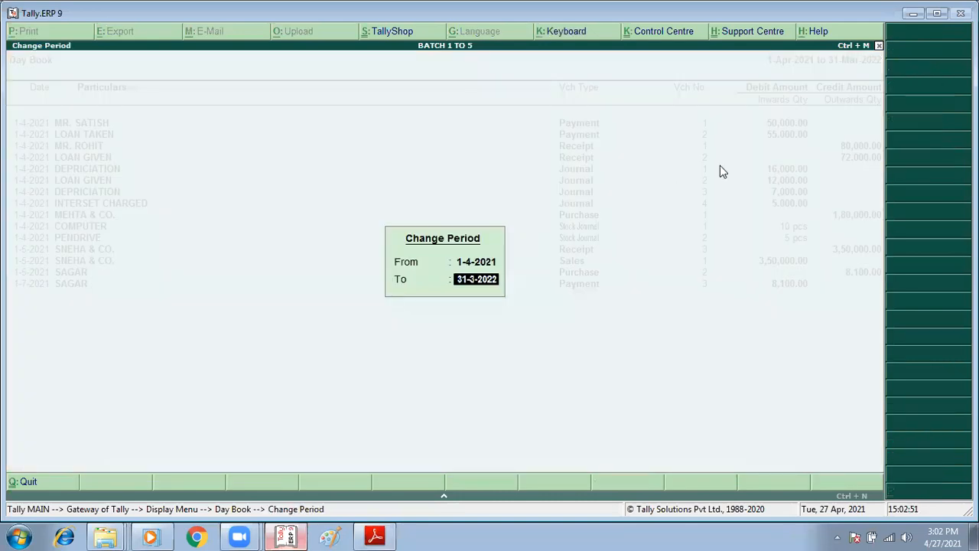
{"action": "type", "text": "30/4/21"}
{"action": "key", "text": "BackSpace"}
{"action": "key", "text": "BackSpace"}
{"action": "key", "text": "BackSpace"}
{"action": "key", "text": "BackSpace"}
{"action": "key", "text": "BackSpace"}
{"action": "key", "text": "BackSpace"}
{"action": "key", "text": "BackSpace"}
{"action": "type", "text": "1/5/21"}
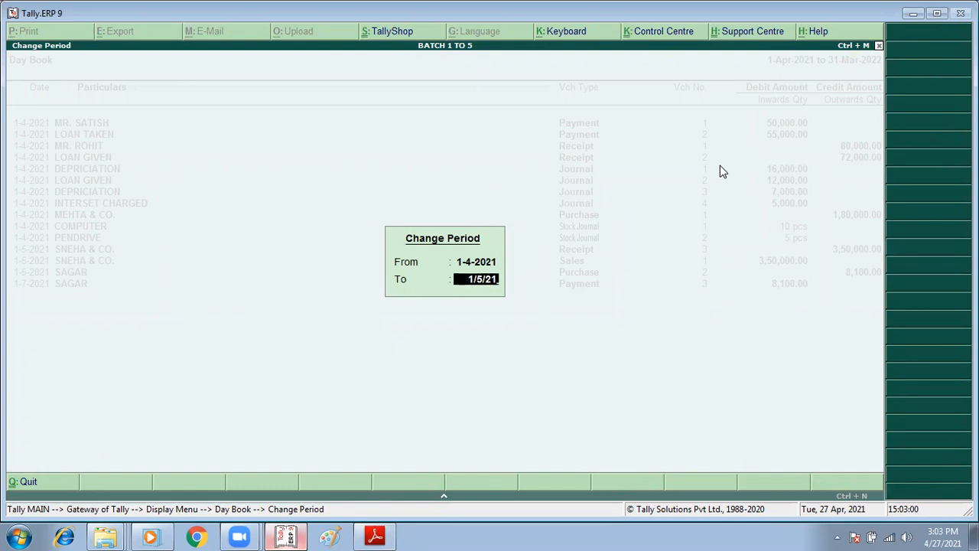
{"action": "key", "text": "Return"}
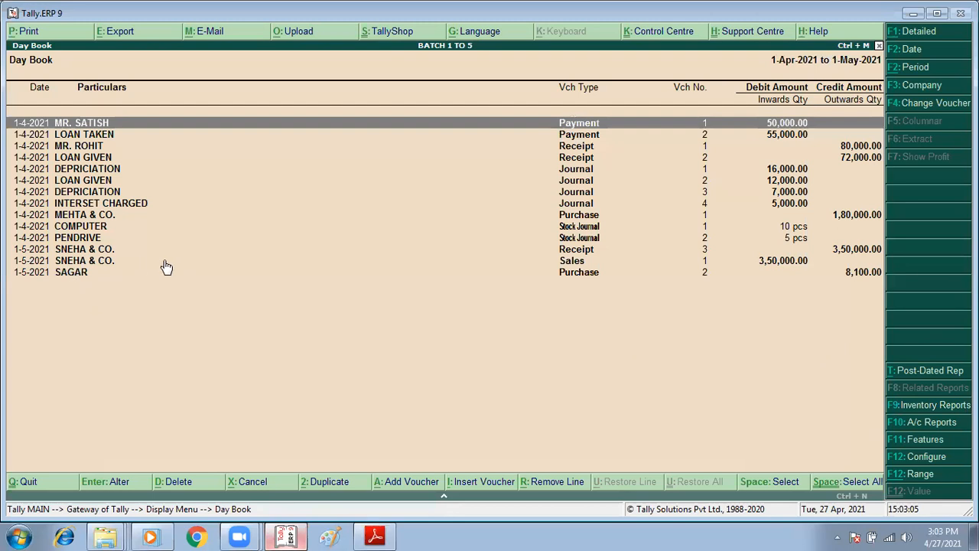
Step: Restrict the Day Book to the single day 1-4-2021
{"action": "key", "text": "alt+F2"}
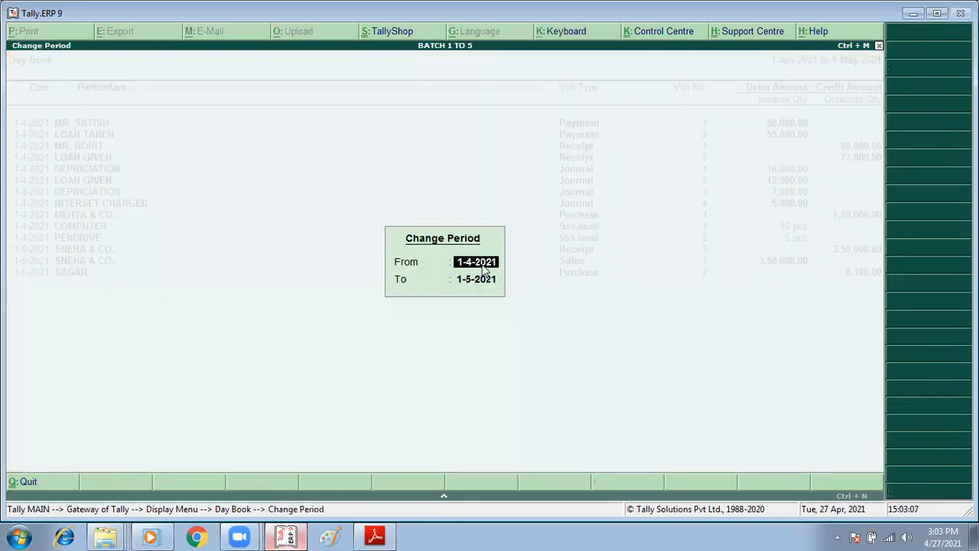
{"action": "type", "text": "1/"}
{"action": "type", "text": "4/2021"}
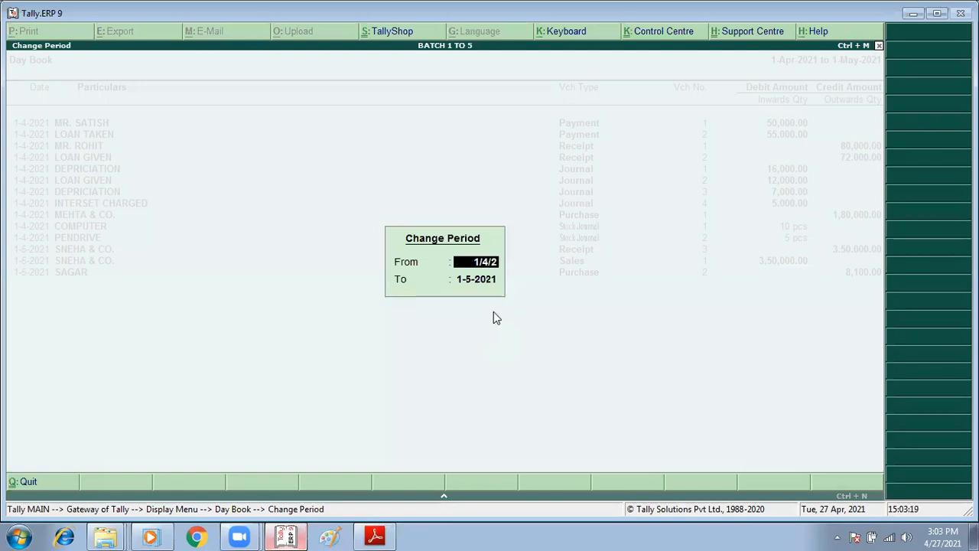
{"action": "key", "text": "Return"}
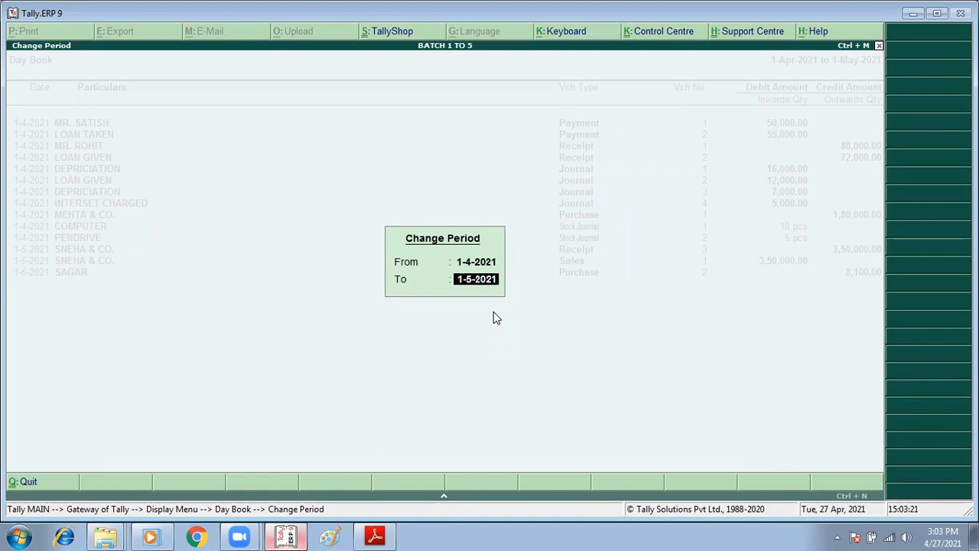
{"action": "type", "text": "1/4"}
{"action": "key", "text": "Return"}
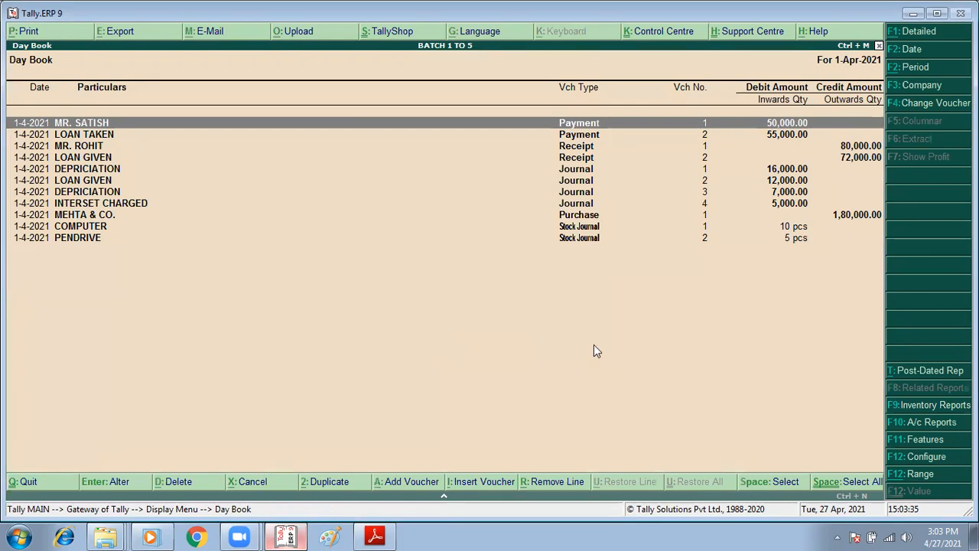
Step: Review the vouchers listed in the Day Book for 1-4-2021
{"action": "key", "text": "Down"}
{"action": "key", "text": "Down"}
{"action": "key", "text": "Down"}
{"action": "key", "text": "Up"}
{"action": "key", "text": "Up"}
{"action": "key", "text": "Up"}
{"action": "key", "text": "Down"}
{"action": "key", "text": "Down"}
{"action": "key", "text": "Down"}
{"action": "key", "text": "Down"}
{"action": "key", "text": "Down"}
{"action": "key", "text": "Down"}
{"action": "key", "text": "Down"}
{"action": "key", "text": "Down"}
{"action": "key", "text": "Up"}
{"action": "key", "text": "Up"}
{"action": "key", "text": "Up"}
{"action": "key", "text": "Up"}
{"action": "key", "text": "Up"}
Step: Extend the Day Book period to run from 1-4-2021 to 1-7-2021
{"action": "key", "text": "alt+F2"}
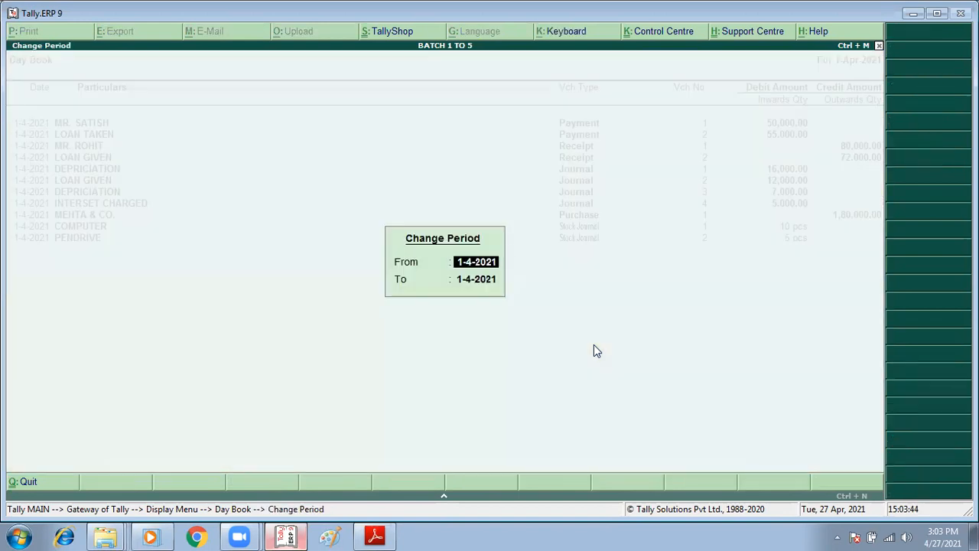
{"action": "key", "text": "Return"}
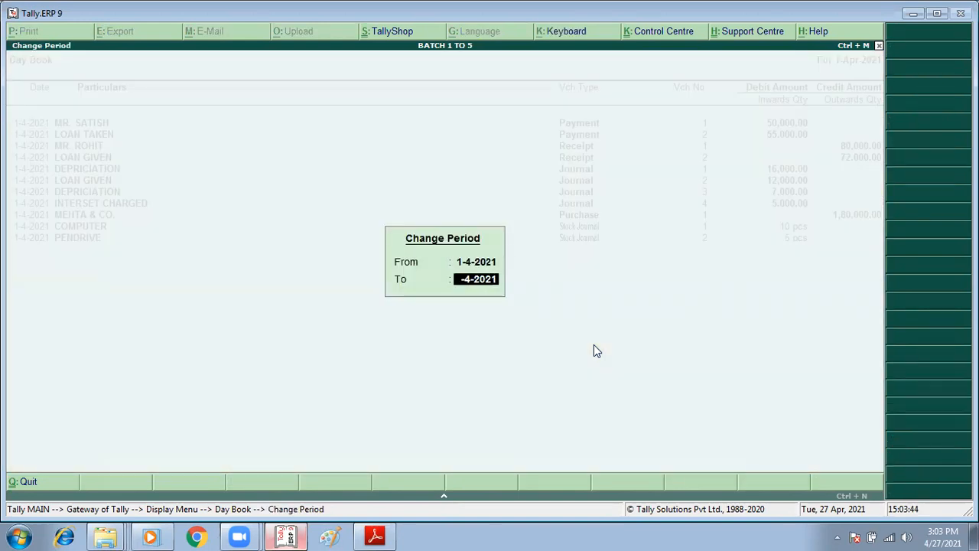
{"action": "key", "text": "Return"}
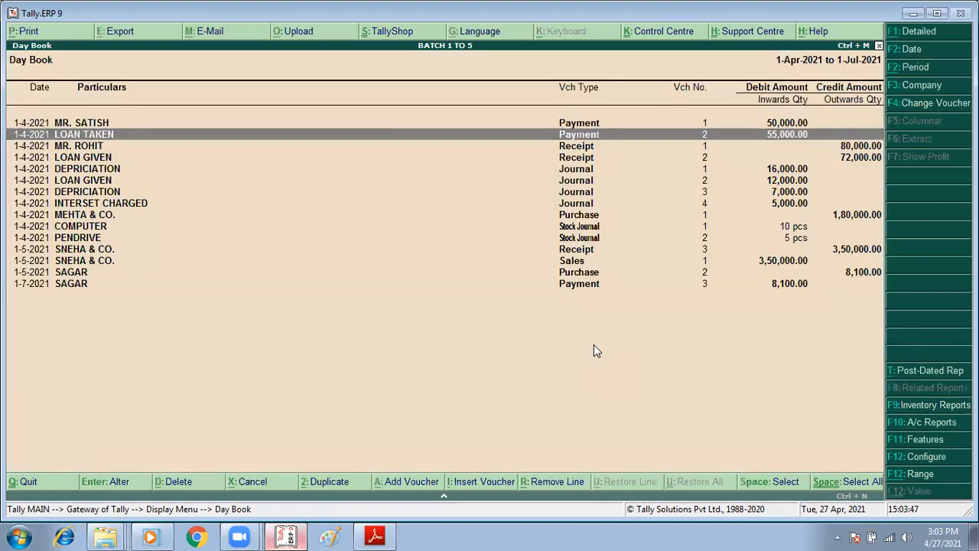
Step: Examine the Day Book's voucher list for the extended period, down to the Sagar purchase entry
{"action": "key", "text": "Down"}
{"action": "key", "text": "Down"}
{"action": "key", "text": "Down"}
{"action": "key", "text": "Down"}
{"action": "key", "text": "Down"}
{"action": "key", "text": "Down"}
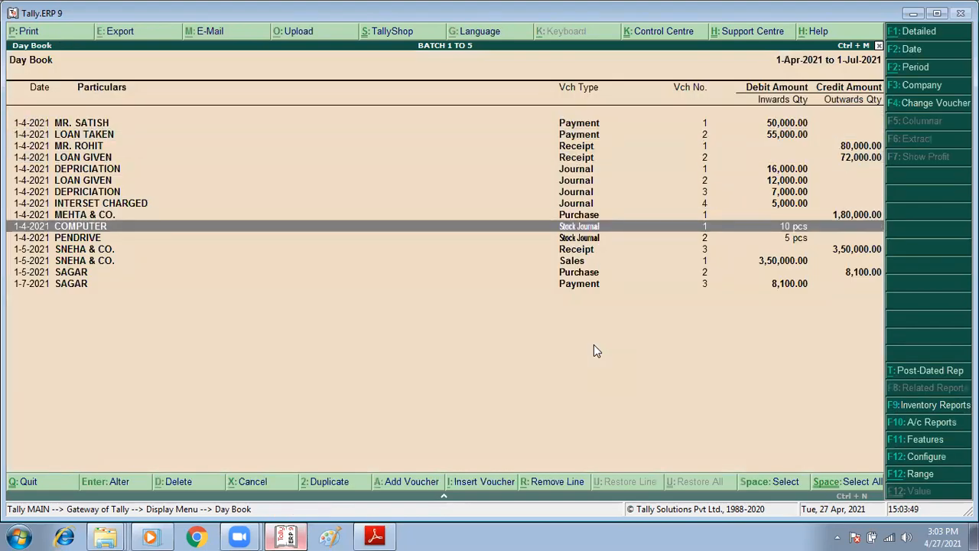
{"action": "key", "text": "Down"}
{"action": "key", "text": "Down"}
{"action": "key", "text": "Down"}
{"action": "key", "text": "Down"}
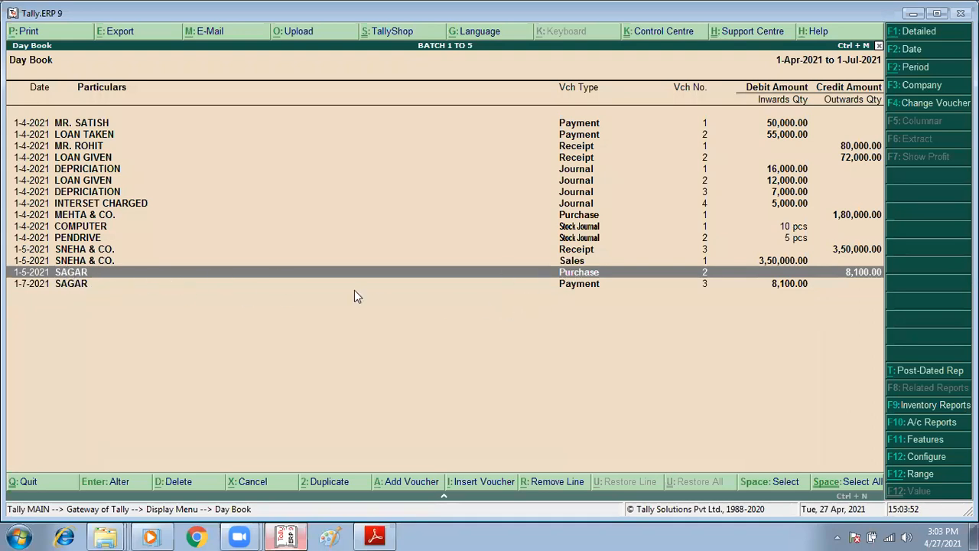
{"action": "left_click", "coordinate": [740, 287]}
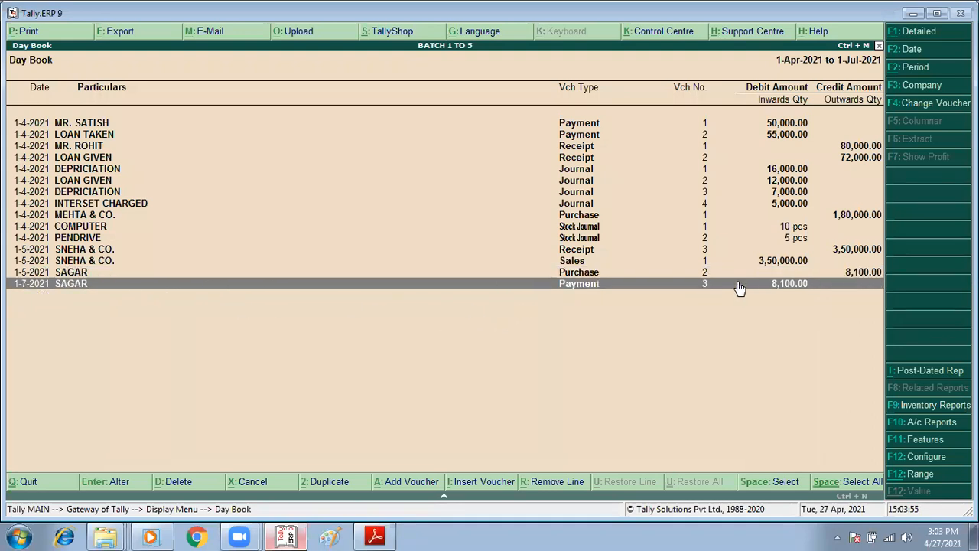
{"action": "left_click", "coordinate": [740, 287]}
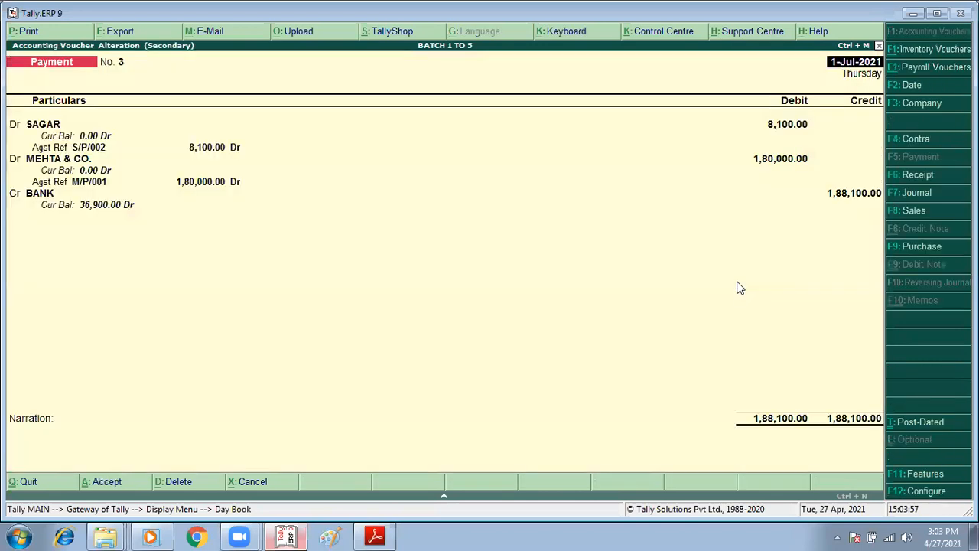
{"action": "key", "text": "F2"}
{"action": "key", "text": "Escape"}
{"action": "key", "text": "Escape"}
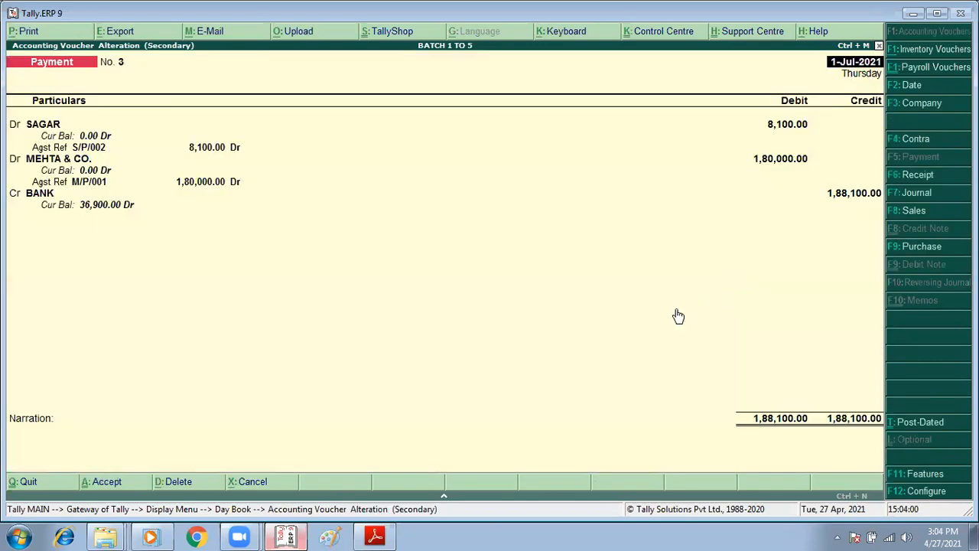
{"action": "key", "text": "Escape"}
Step: Open the Sagar Payment voucher No. 3 from the Day Book, set its date to 1-8-2021 and save it
{"action": "key", "text": "Up"}
{"action": "key", "text": "Down"}
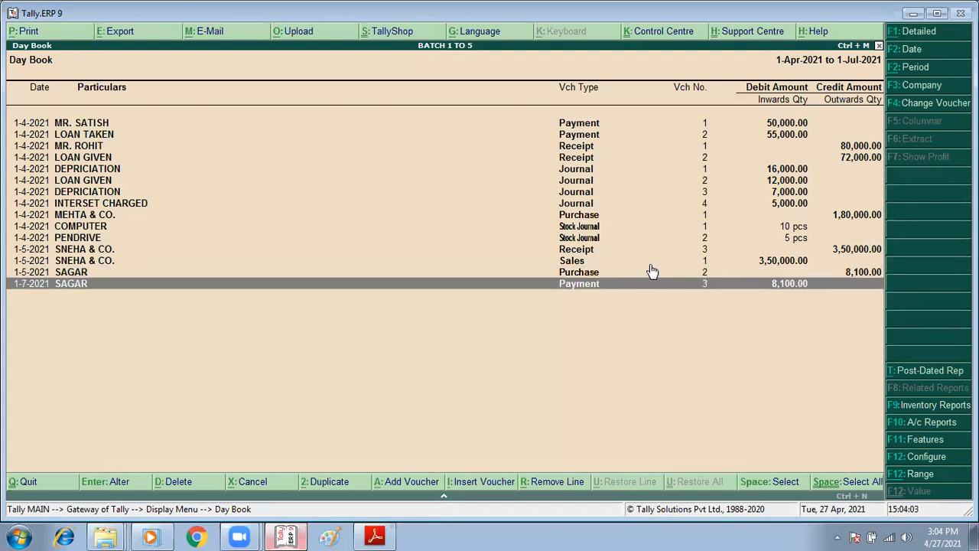
{"action": "key", "text": "Return"}
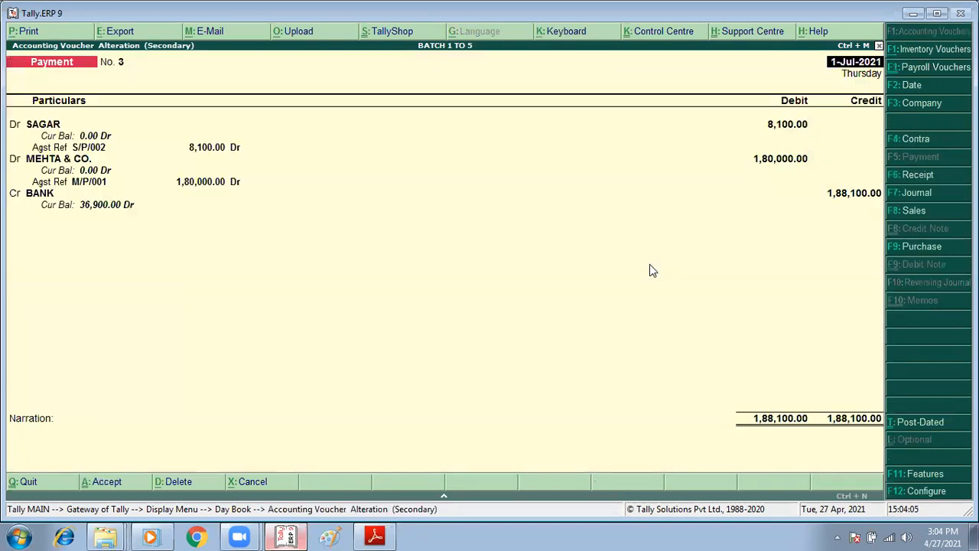
{"action": "key", "text": "F2"}
{"action": "type", "text": "1/8"}
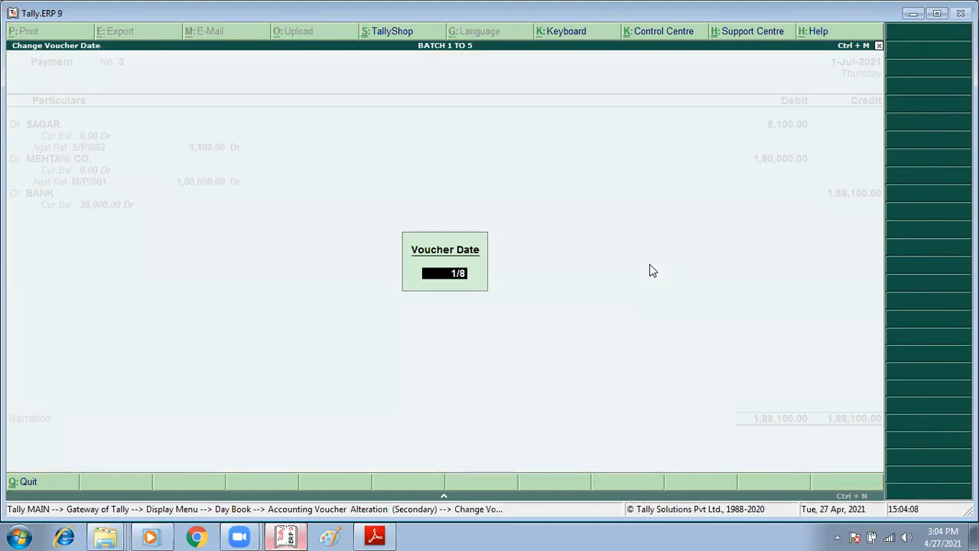
{"action": "key", "text": "Return"}
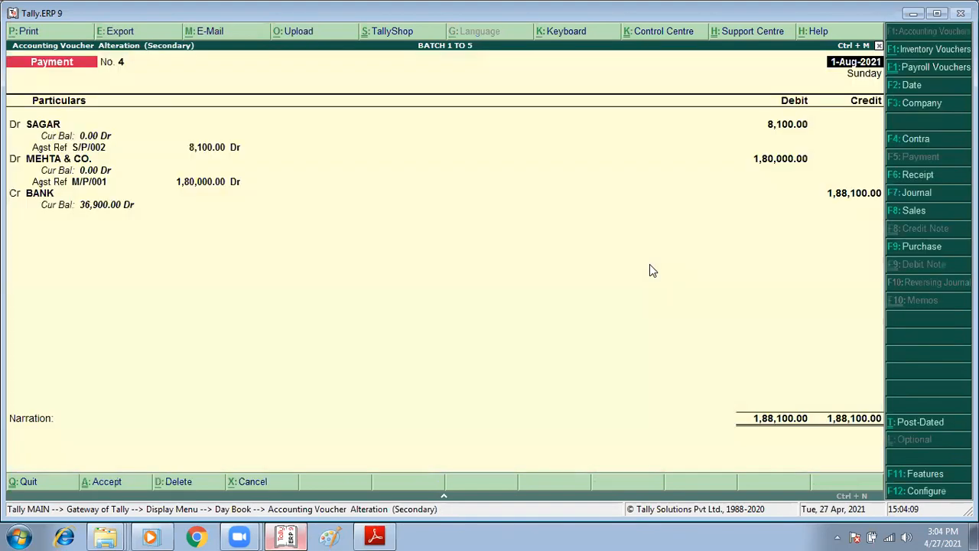
{"action": "key", "text": "ctrl+a"}
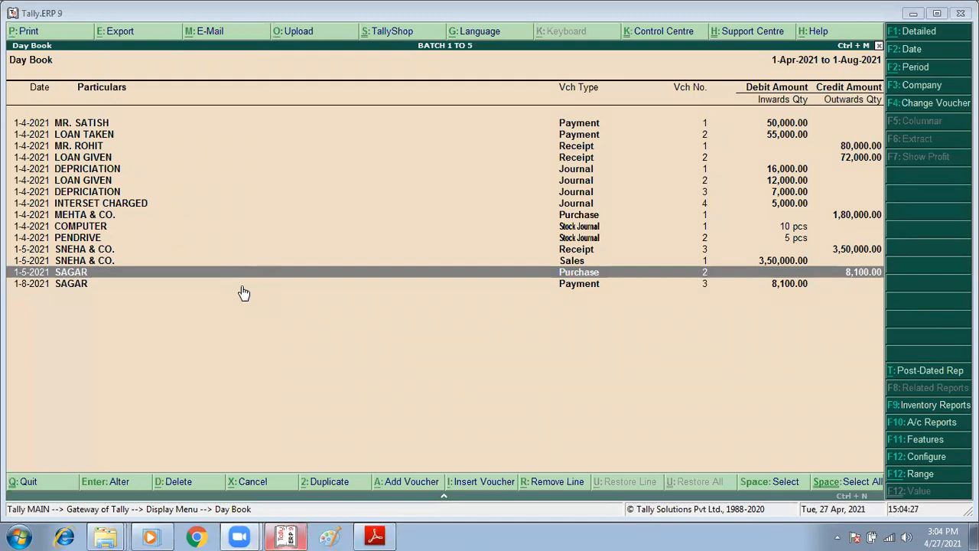
Step: Switch to Paint, paste the captured chat screenshot, save it as a JPEG named 8, and return to the Day Book
{"action": "left_click", "coordinate": [329, 535]}
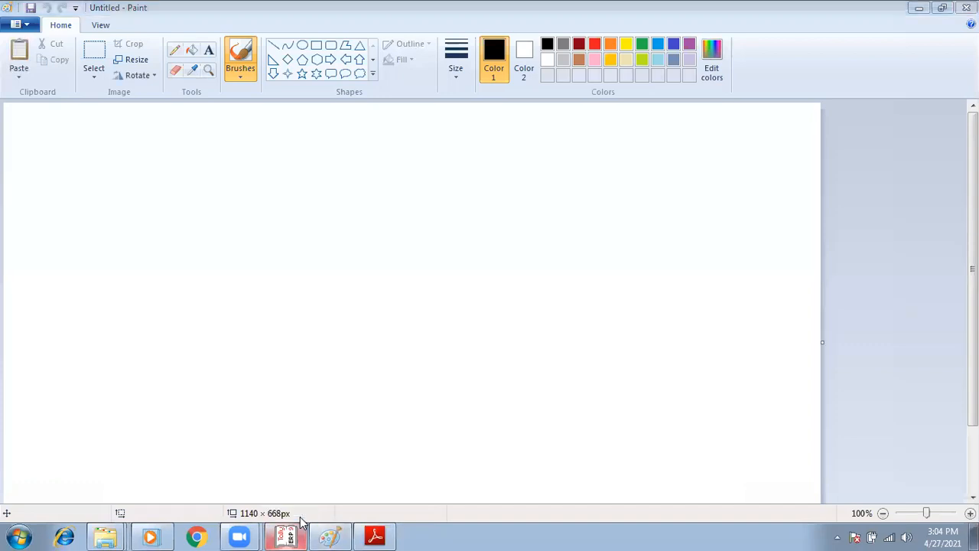
{"action": "key", "text": "ctrl+v"}
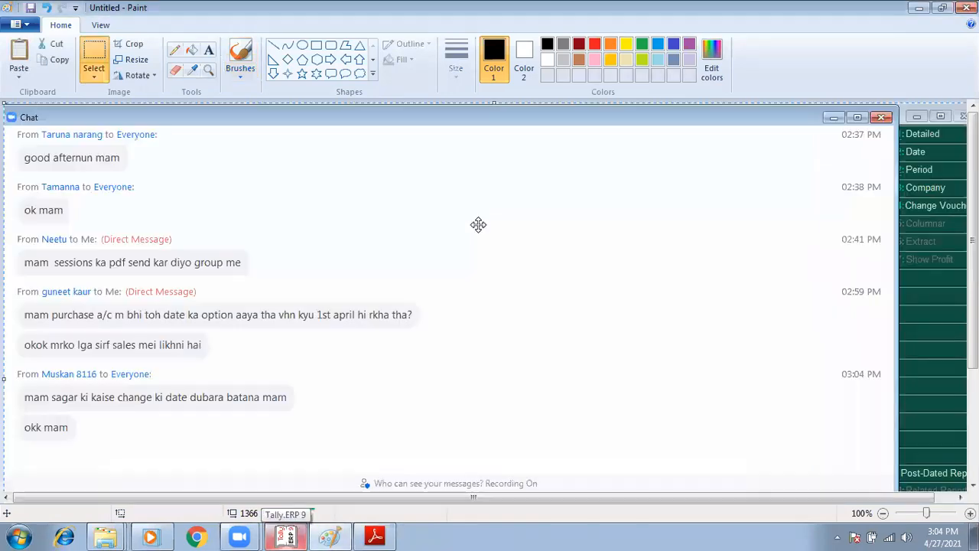
{"action": "left_click", "coordinate": [15, 23]}
{"action": "mouse_move", "coordinate": [73, 143]}
{"action": "left_click", "coordinate": [179, 109]}
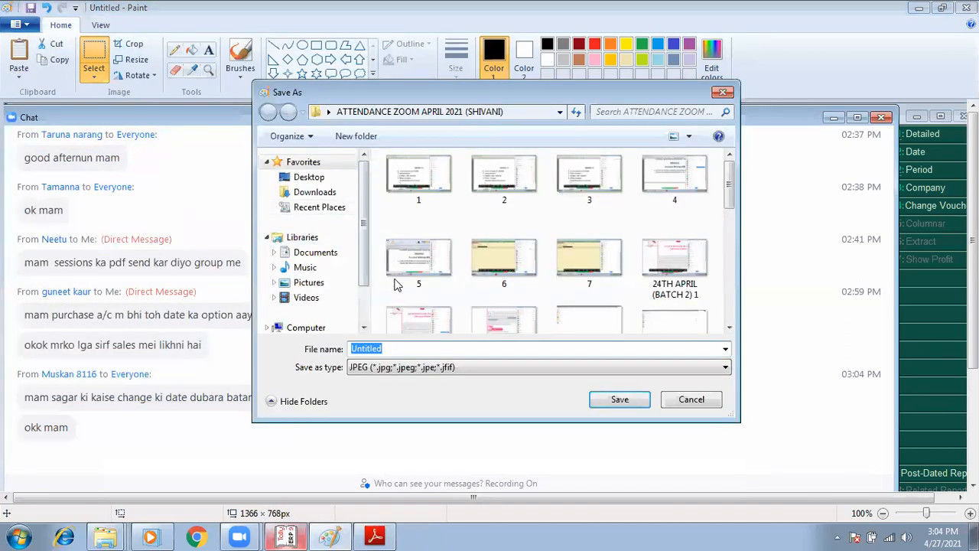
{"action": "type", "text": "7"}
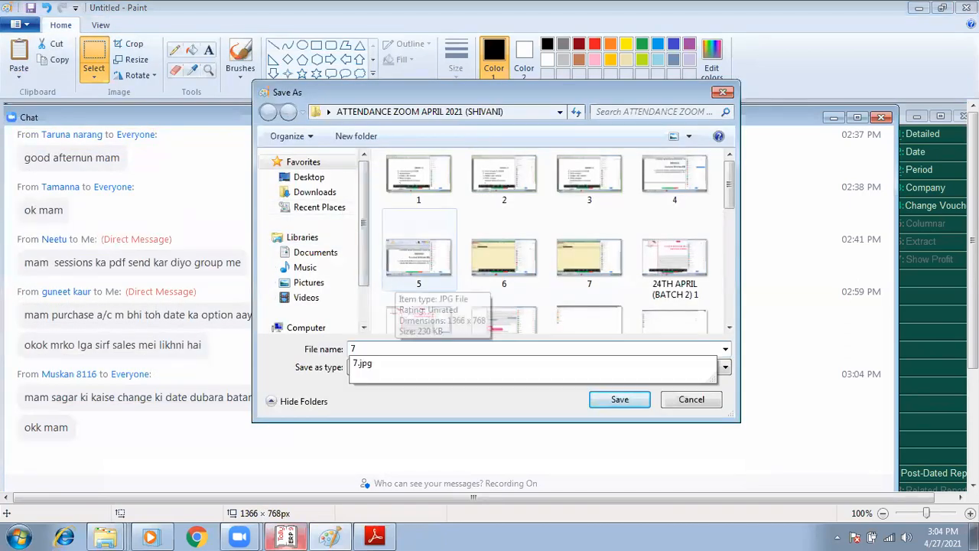
{"action": "key", "text": "BackSpace"}
{"action": "type", "text": "8"}
{"action": "key", "text": "Return"}
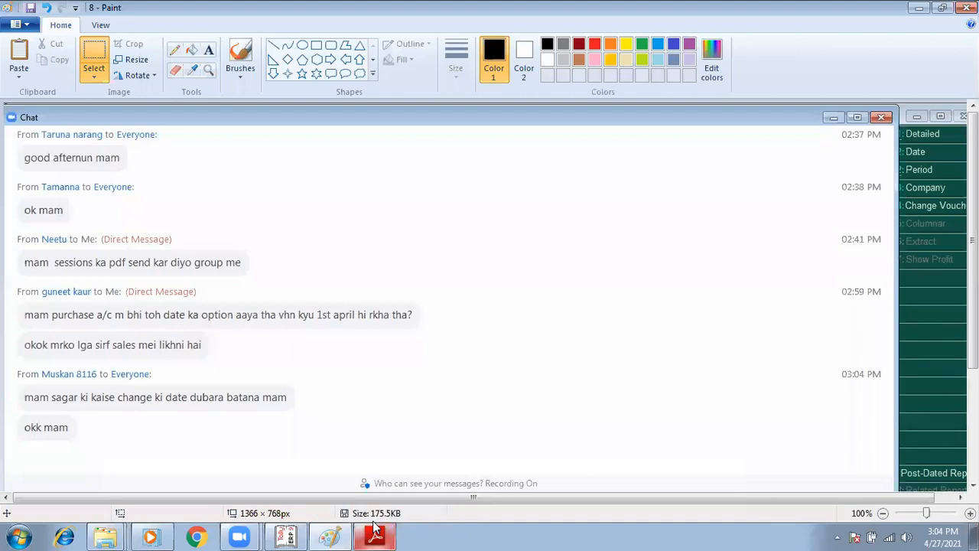
{"action": "left_click", "coordinate": [921, 8]}
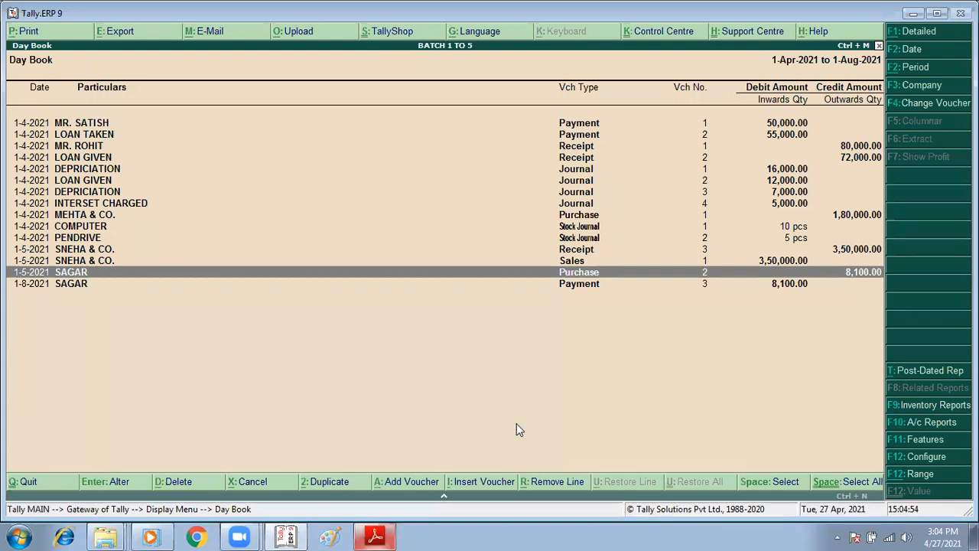